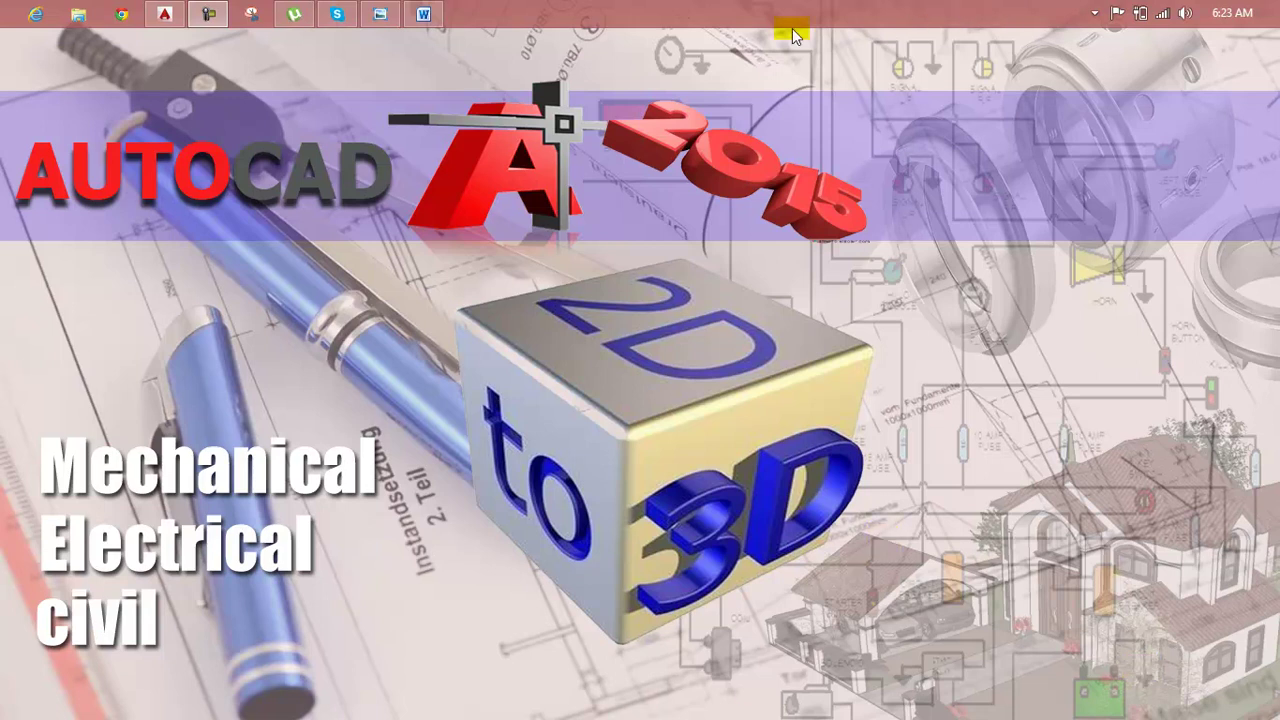
Bring up the Word document for Lesson 134, Mechanical Practical No 33
{"action": "left_click", "coordinate": [424, 13]}
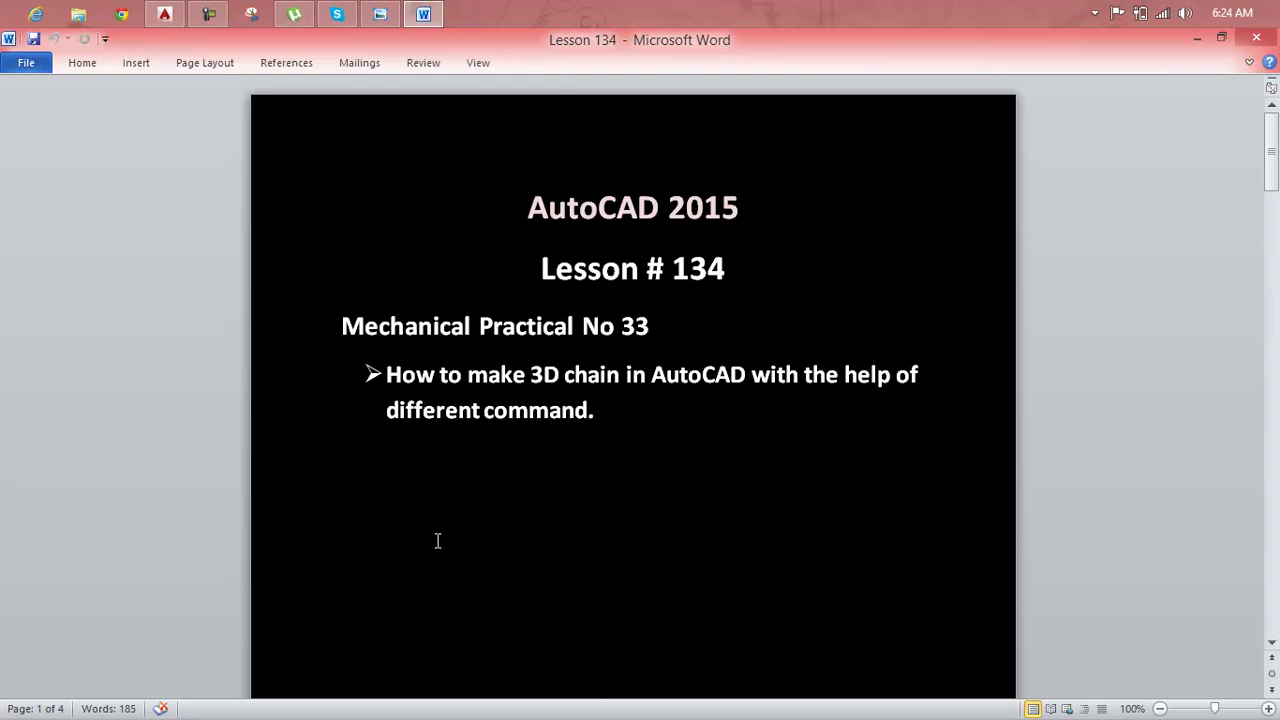
Start a new blank AutoCAD drawing, close Word, and view the reference image of R12, R6, R5, R2.70 circles
{"action": "left_click", "coordinate": [166, 18]}
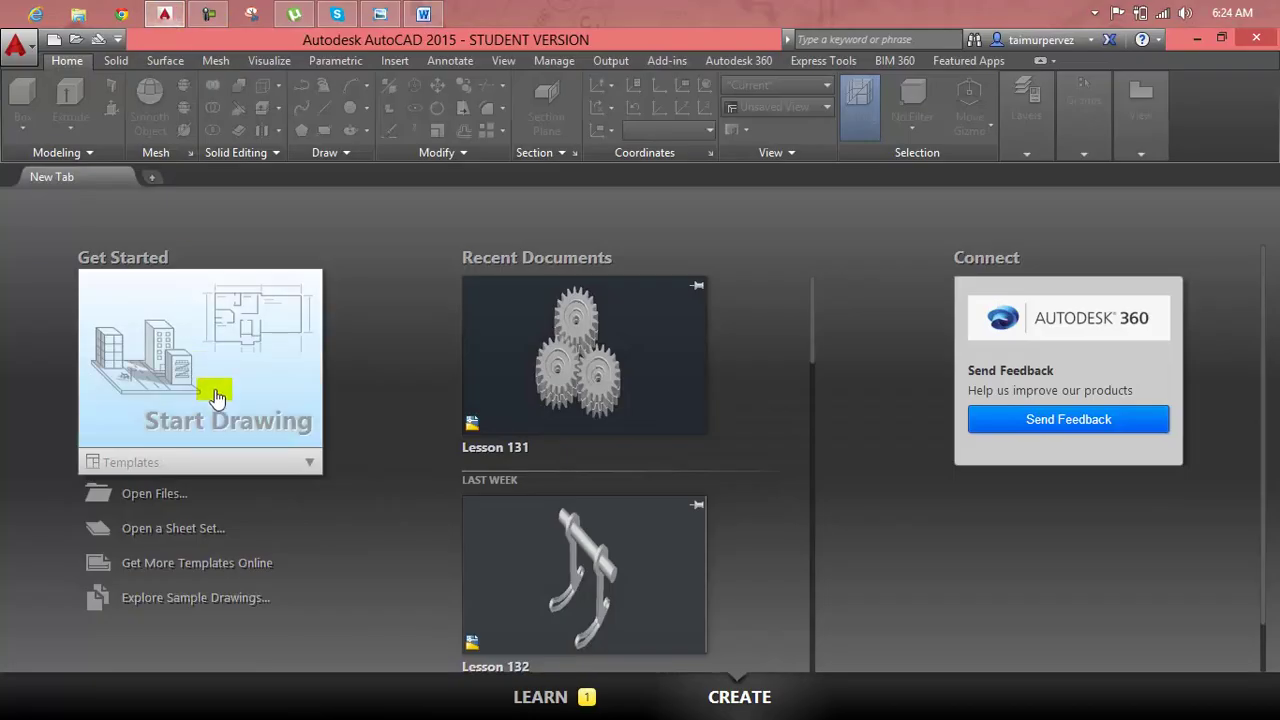
{"action": "left_click", "coordinate": [216, 397]}
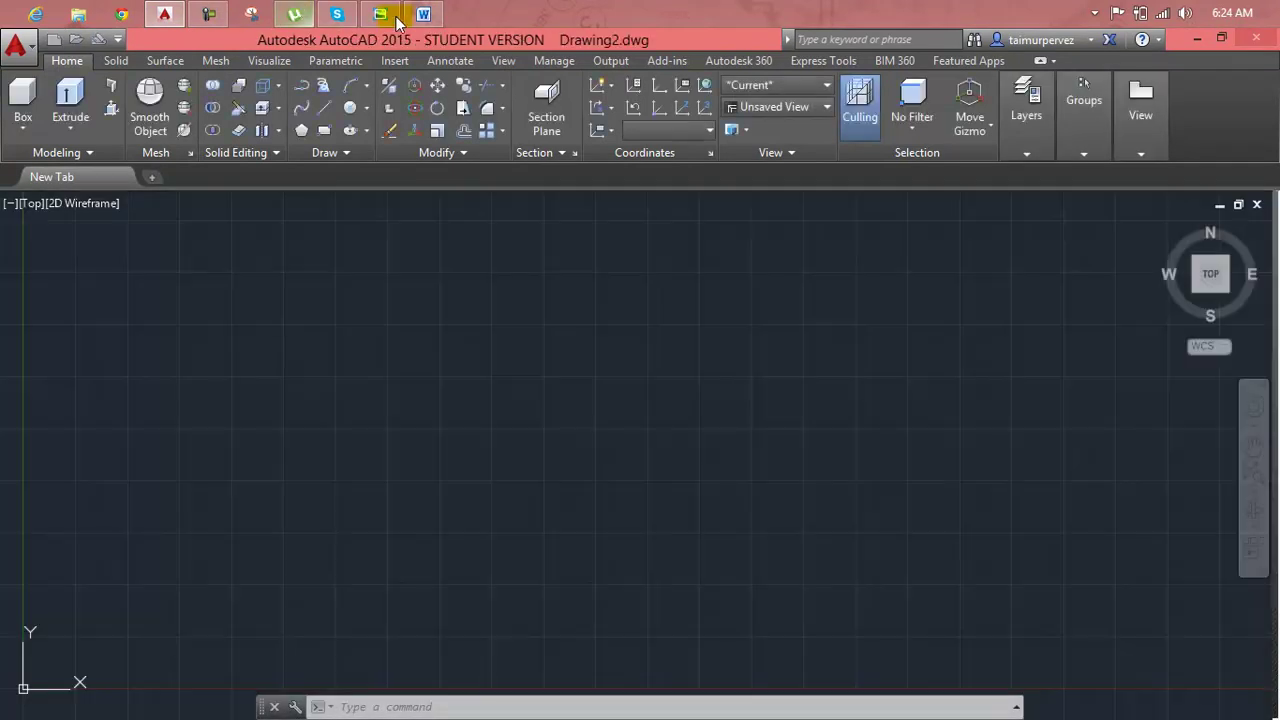
{"action": "left_click", "coordinate": [412, 18]}
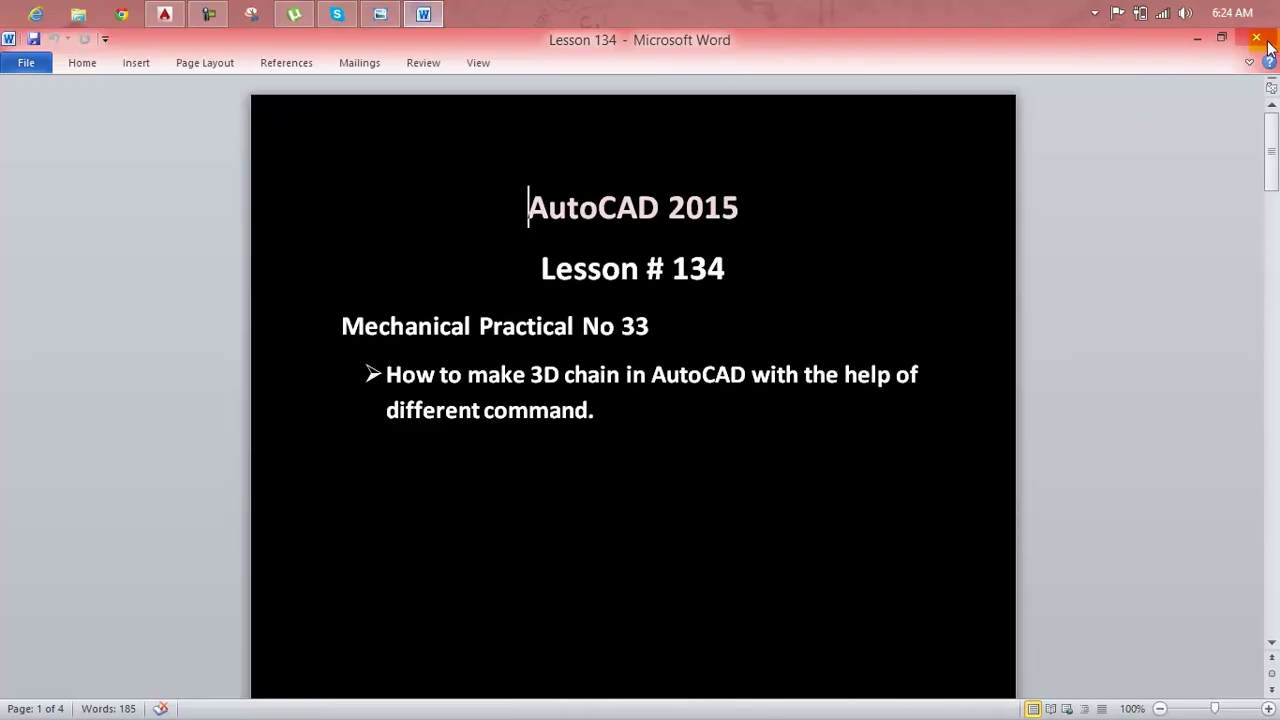
{"action": "left_click", "coordinate": [1258, 38]}
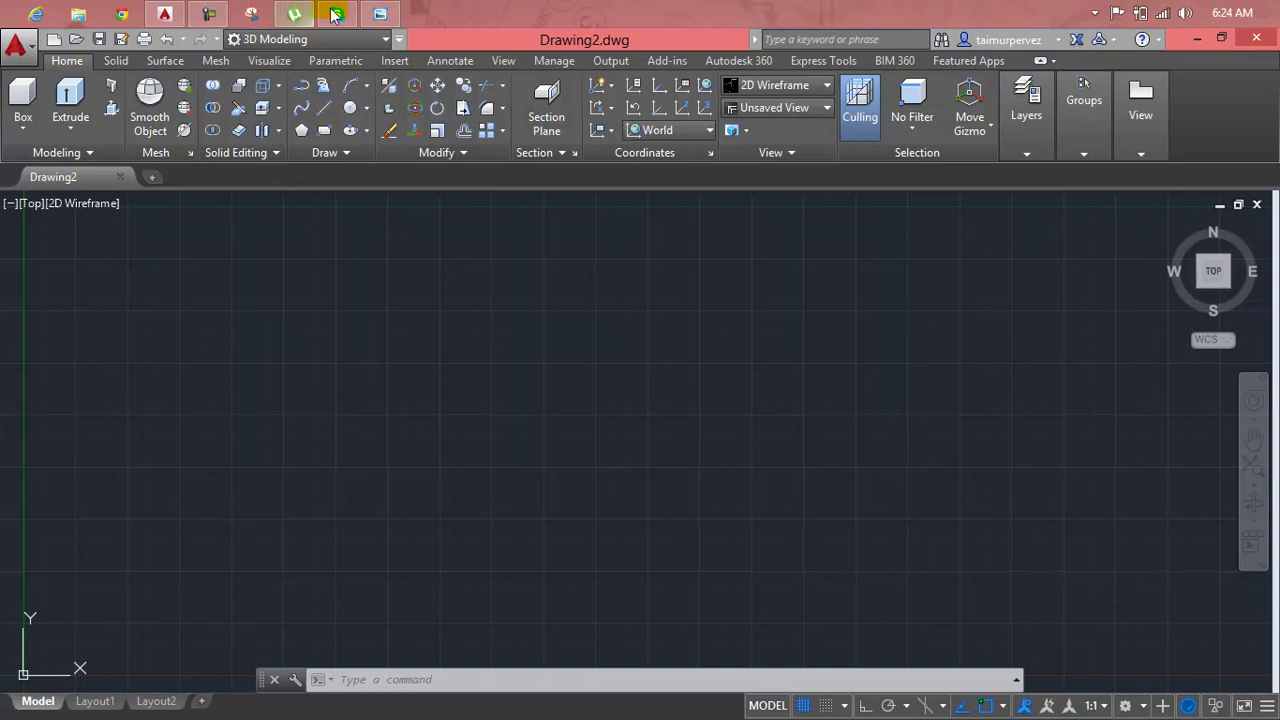
{"action": "left_click", "coordinate": [385, 16]}
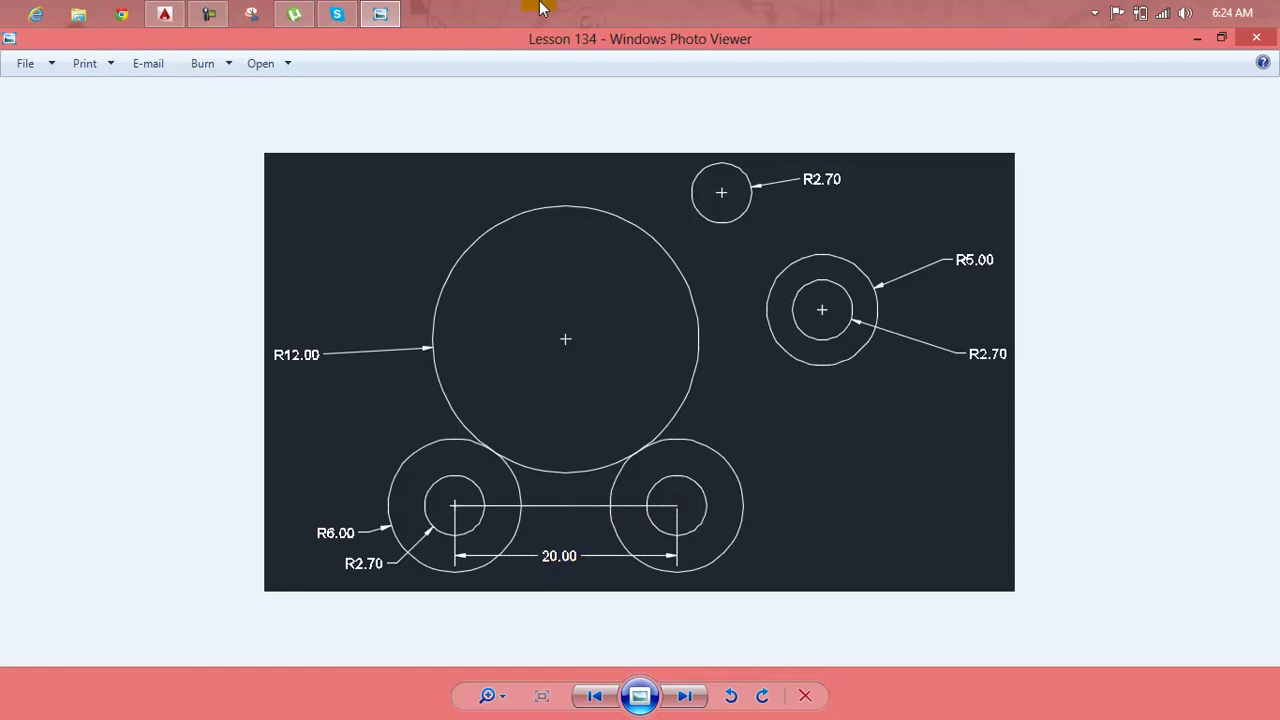
Turn off the grid and draw a 20-unit horizontal line with Ortho on
{"action": "left_click", "coordinate": [165, 14]}
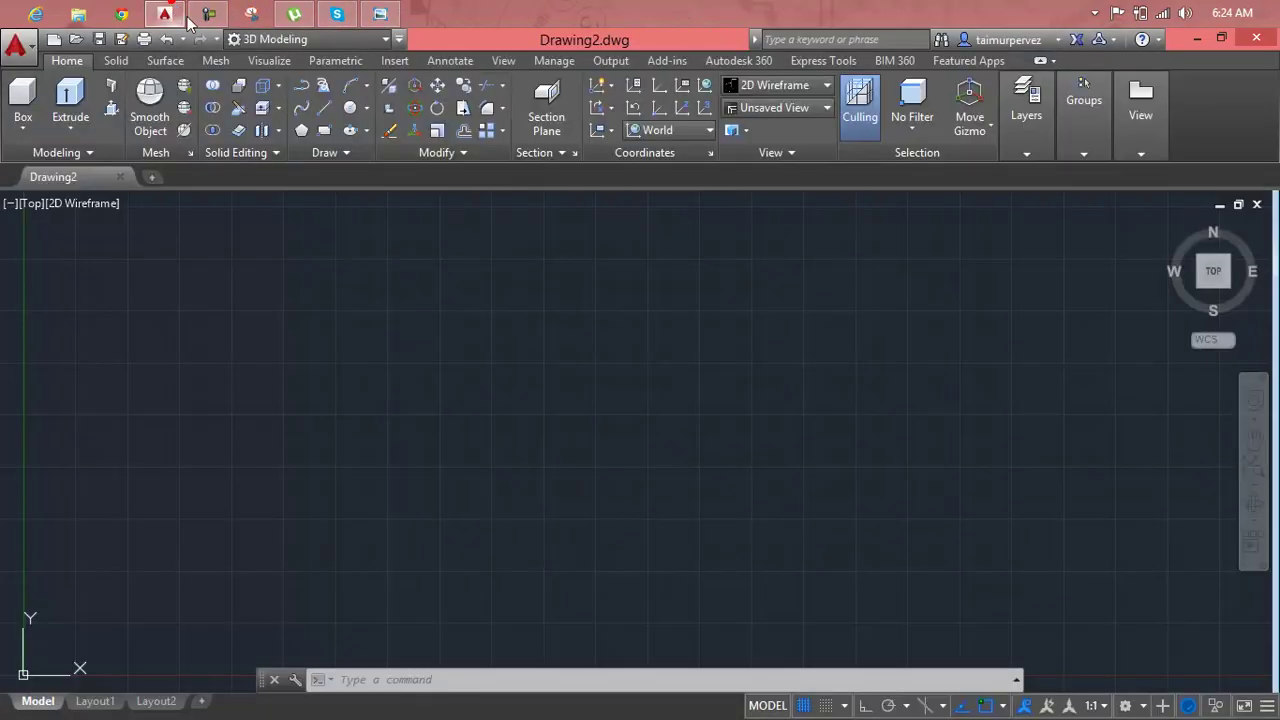
{"action": "key", "text": "Escape"}
{"action": "key", "text": "Escape"}
{"action": "key", "text": "Escape"}
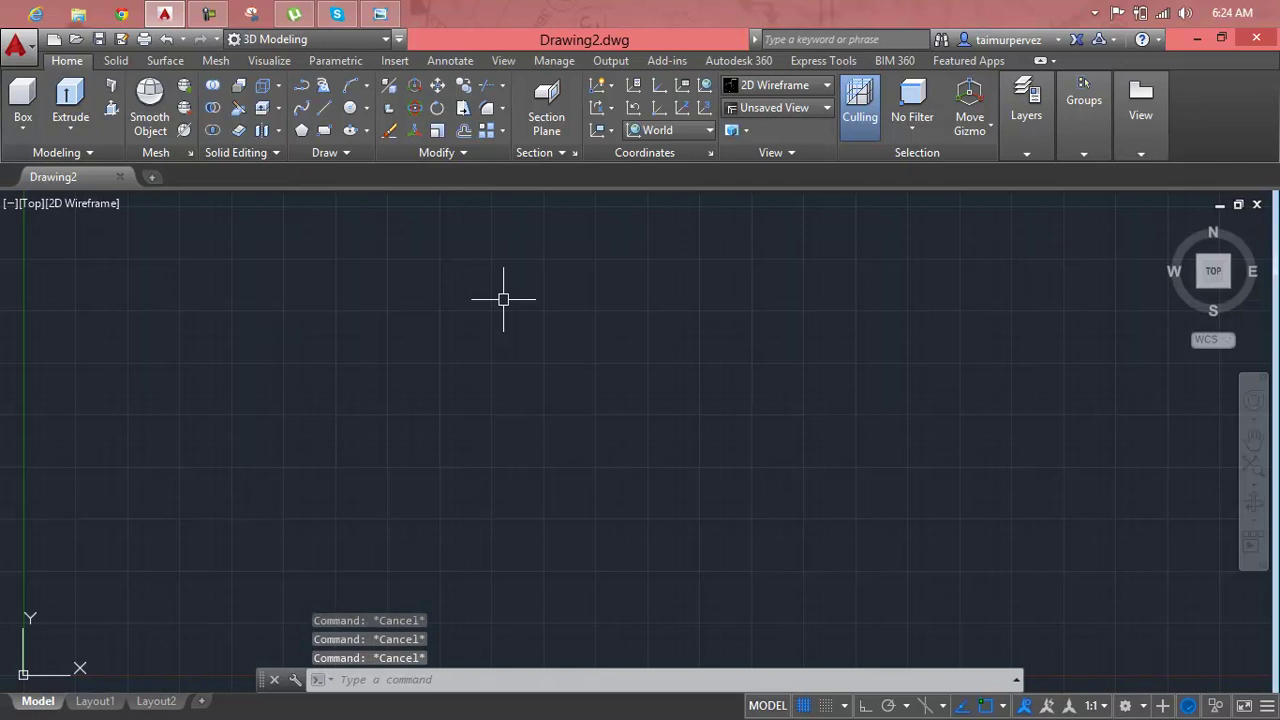
{"action": "key", "text": "F7"}
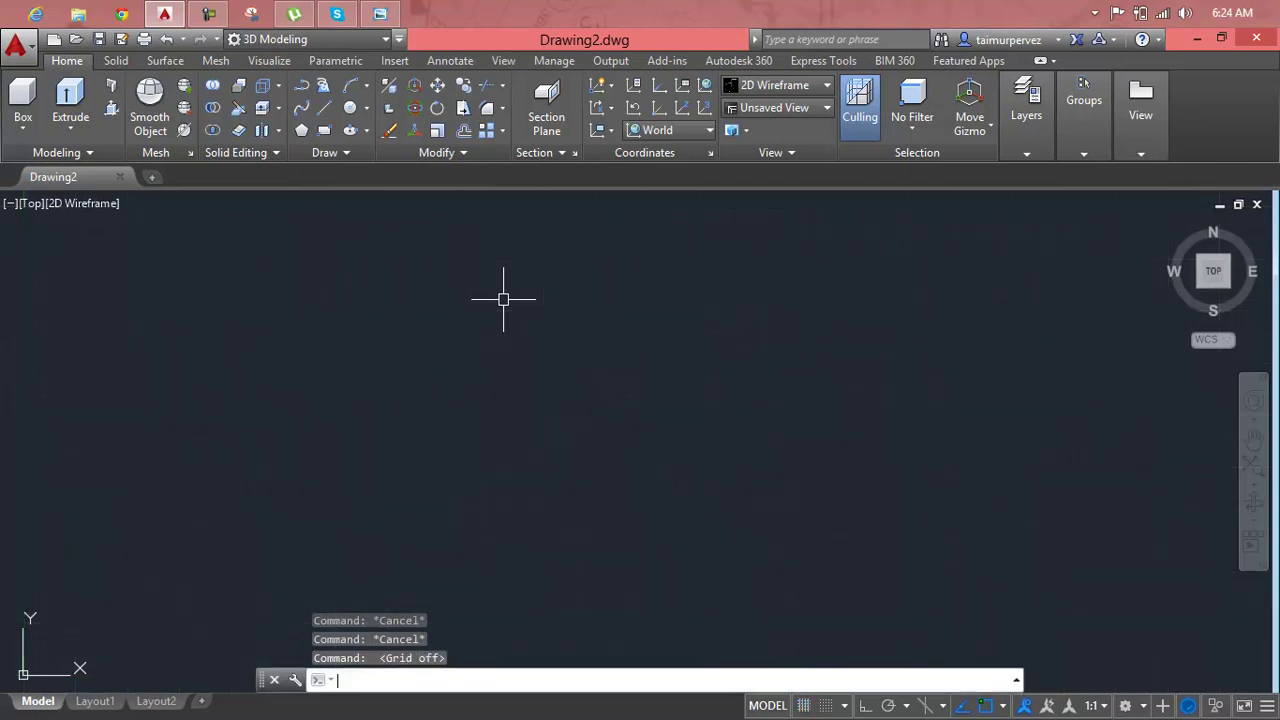
{"action": "type", "text": "l"}
{"action": "key", "text": "Return"}
{"action": "left_click", "coordinate": [269, 411]}
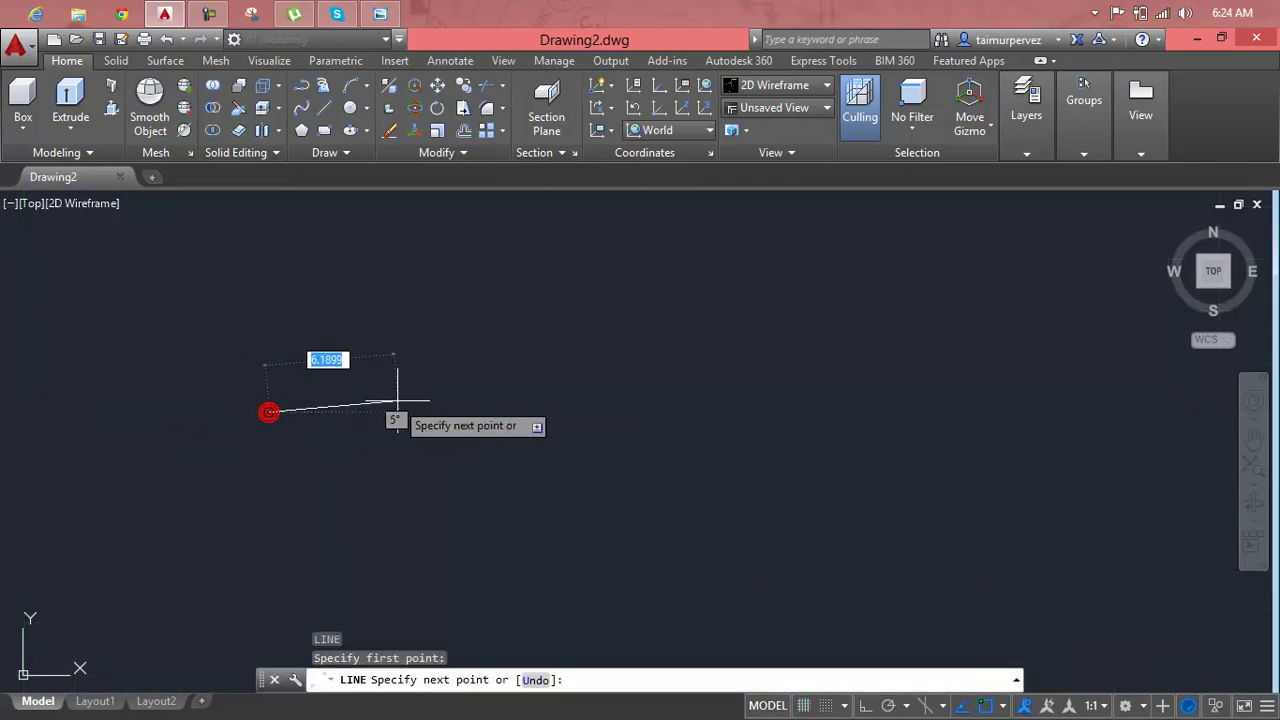
{"action": "key", "text": "F8"}
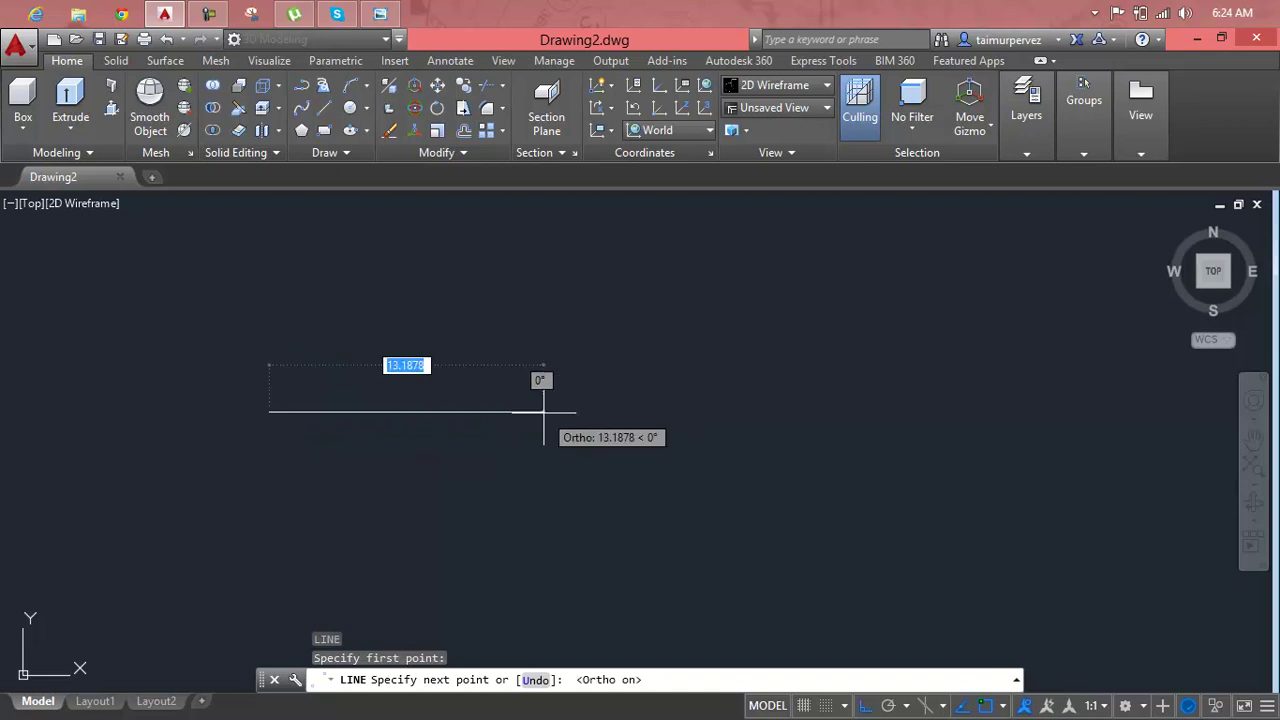
{"action": "type", "text": "20"}
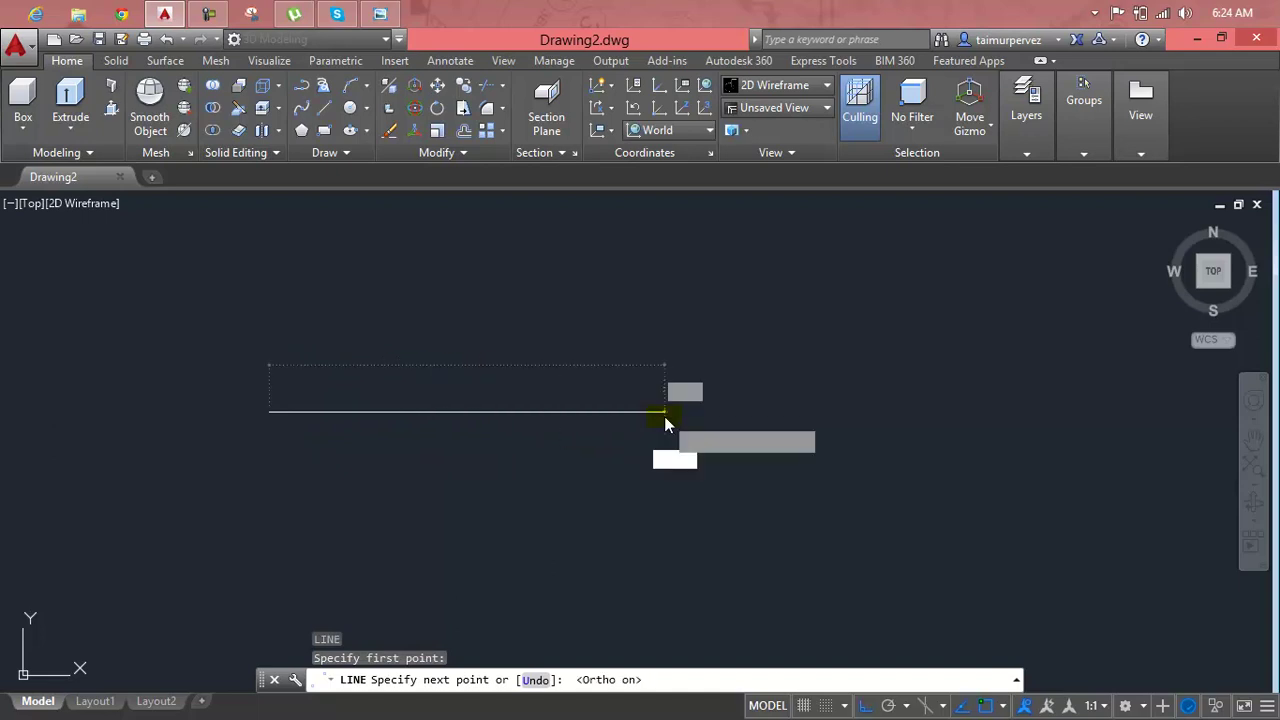
{"action": "key", "text": "Return"}
{"action": "key", "text": "Escape"}
{"action": "mouse_move", "coordinate": [609, 408]}
{"action": "middle_mouse_down"}
{"action": "mouse_move", "coordinate": [707, 380]}
{"action": "mouse_move", "coordinate": [663, 403]}
{"action": "middle_mouse_up"}
{"action": "key", "text": "Escape"}
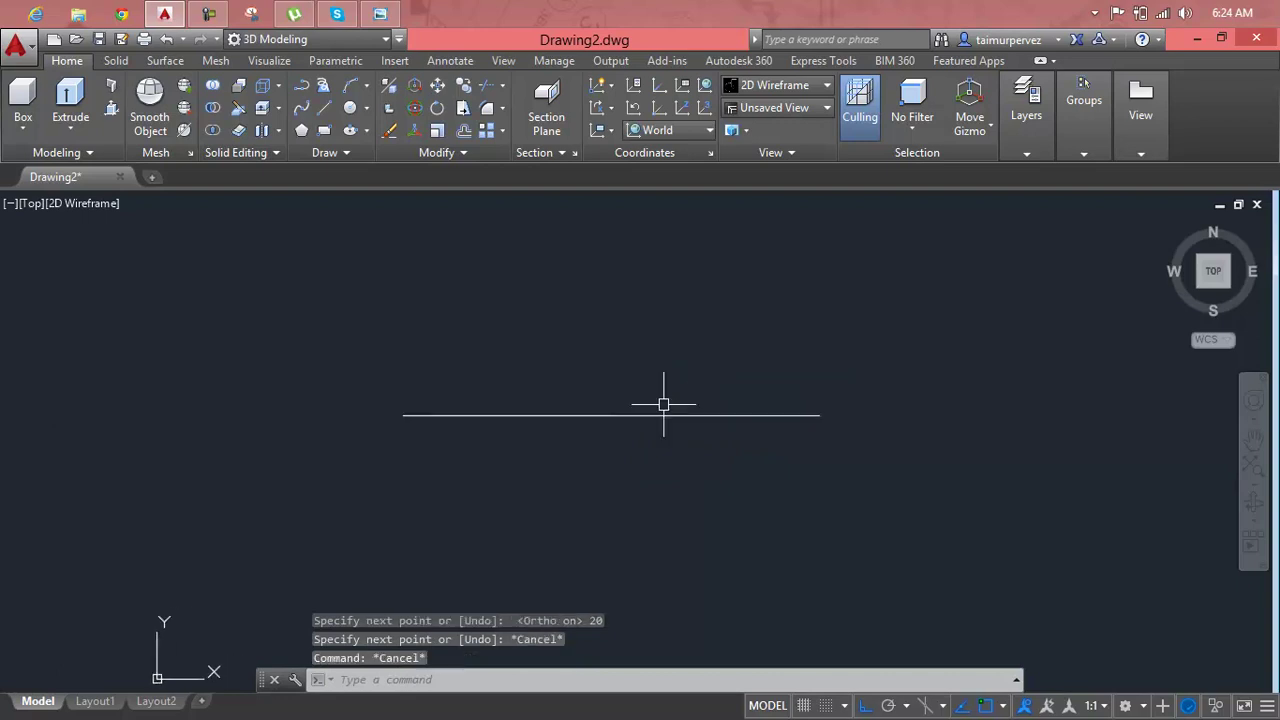
{"action": "key", "text": "Escape"}
{"action": "key", "text": "Escape"}
Draw a radius 6 circle centred on the line's left end
{"action": "type", "text": "c"}
{"action": "key", "text": "Return"}
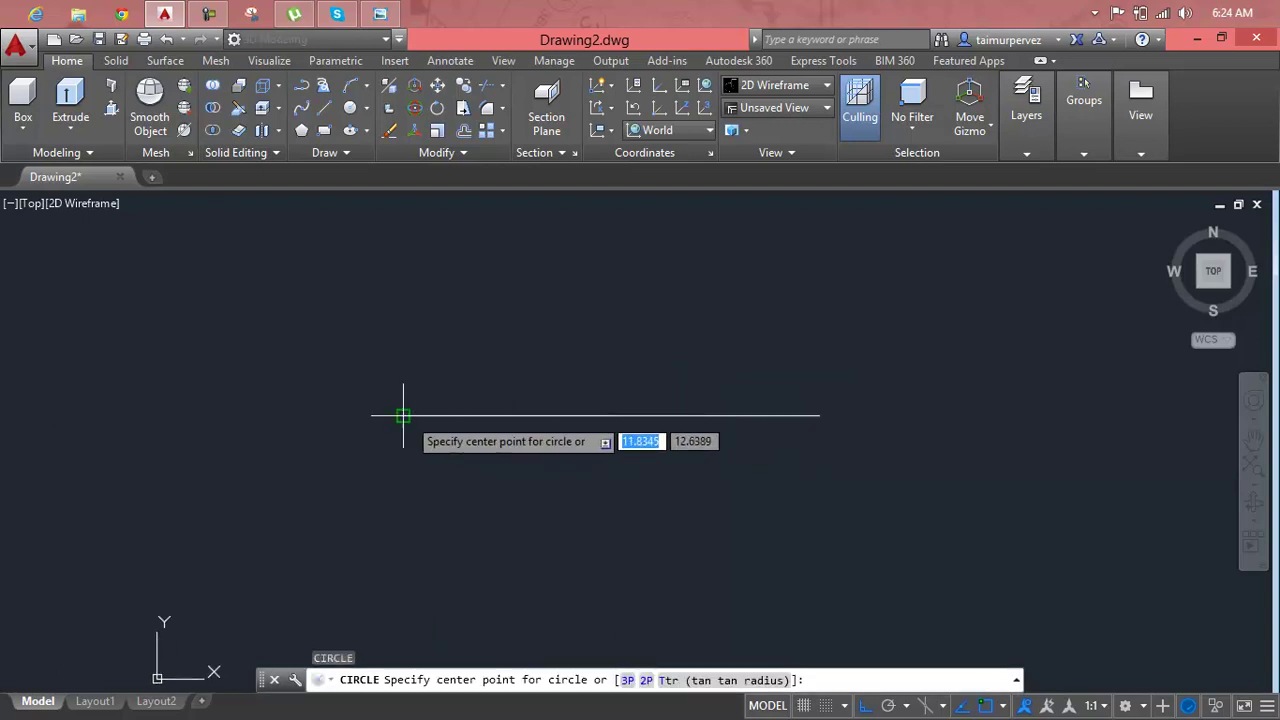
{"action": "left_click", "coordinate": [404, 415]}
{"action": "left_click", "coordinate": [392, 10]}
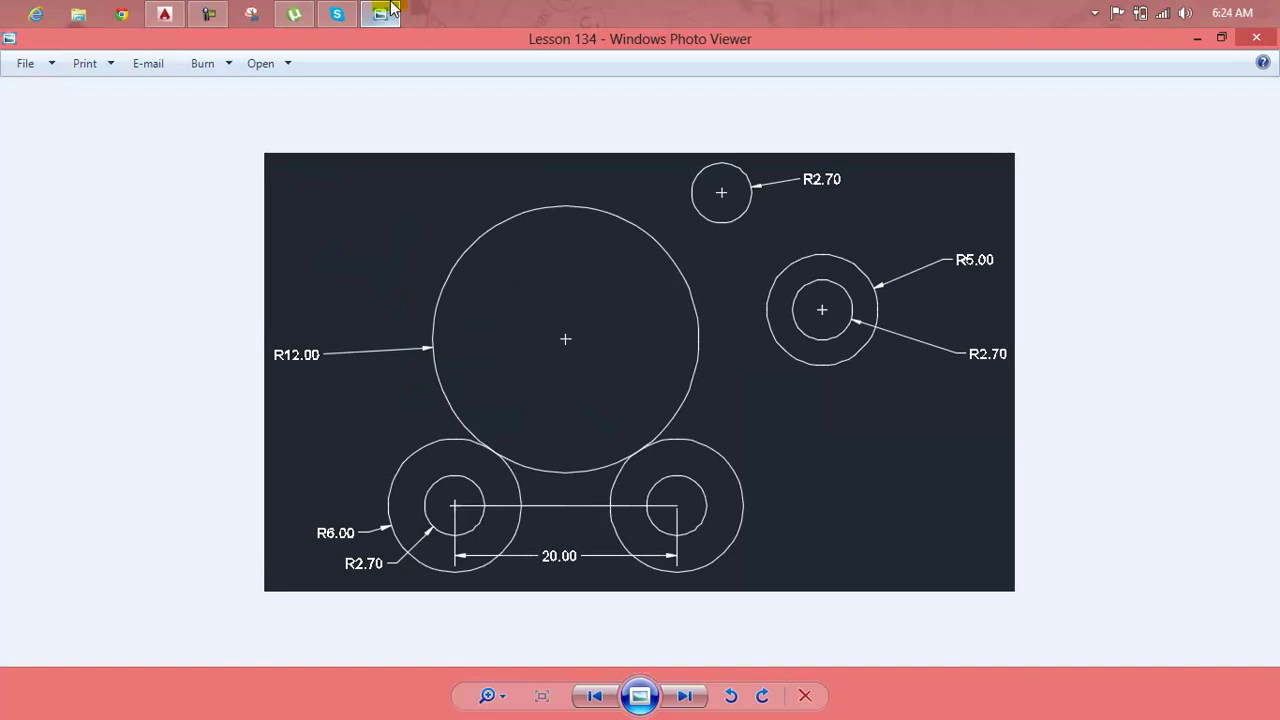
{"action": "left_click", "coordinate": [391, 10]}
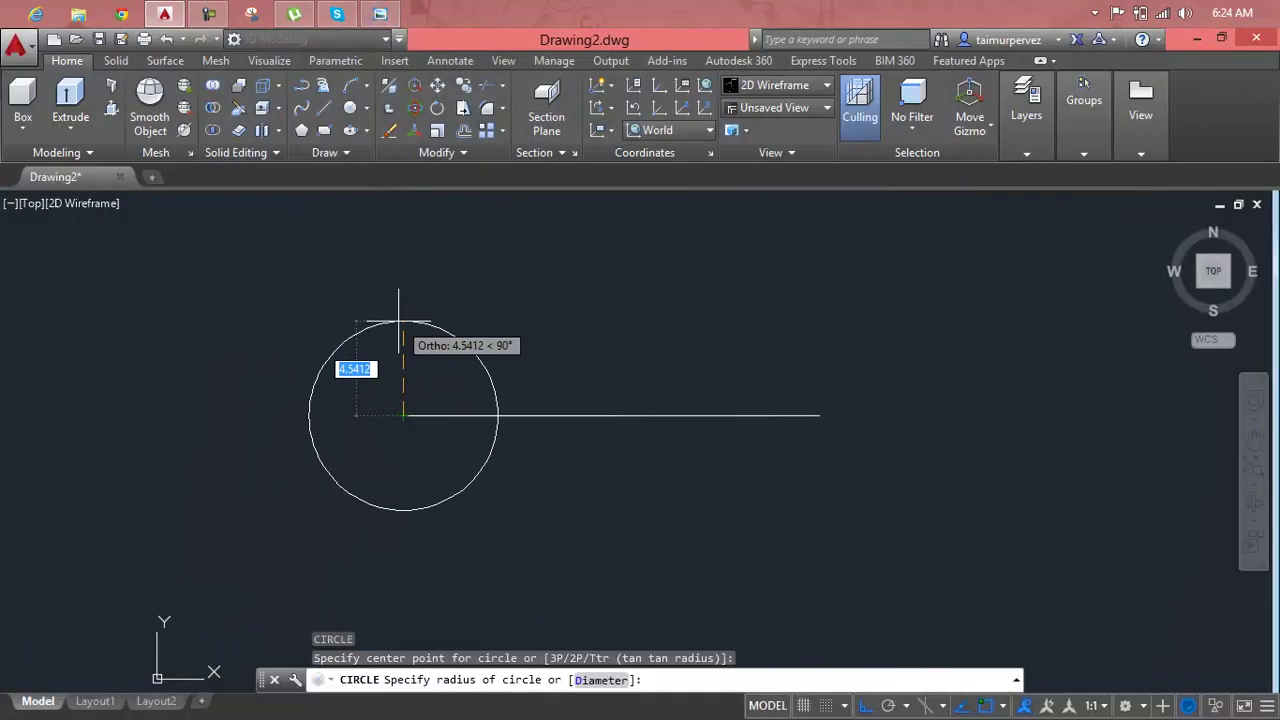
{"action": "key", "text": "BackSpace"}
{"action": "type", "text": "6"}
{"action": "key", "text": "Return"}
{"action": "key", "text": "Escape"}
{"action": "key", "text": "Escape"}
{"action": "key", "text": "Escape"}
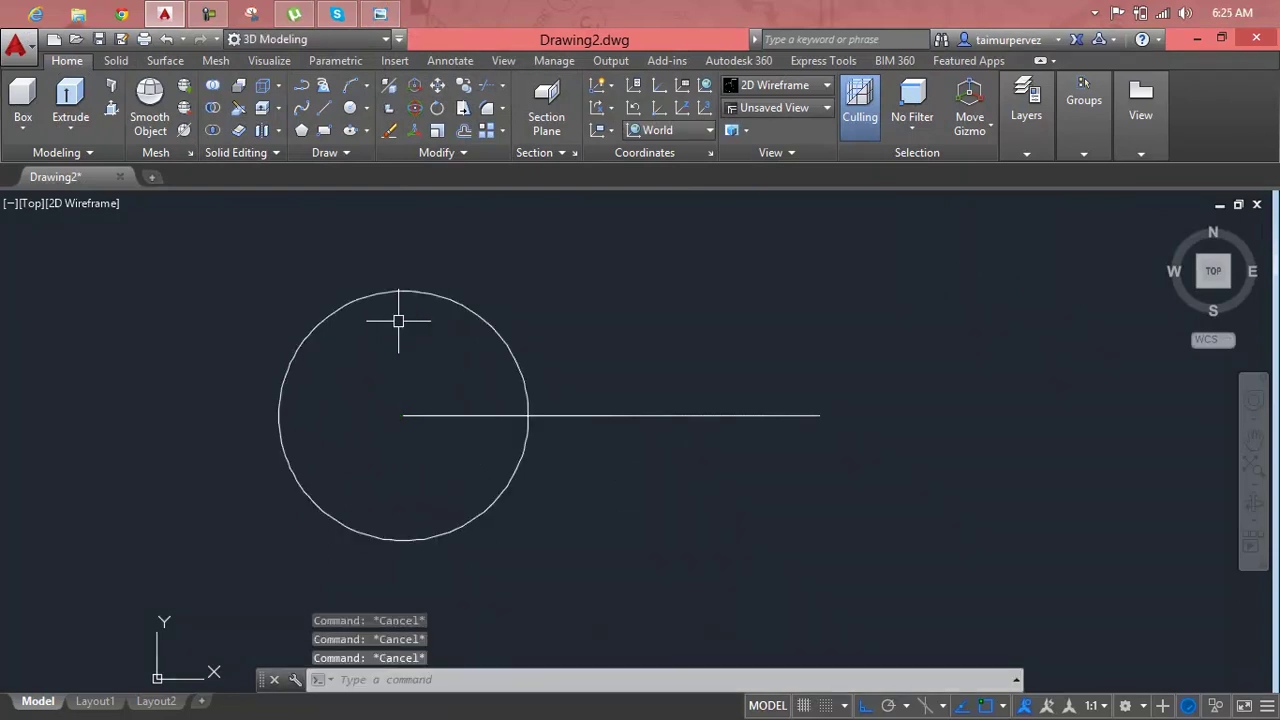
Add a concentric radius 2.70 circle at the same centre
{"action": "type", "text": "c"}
{"action": "key", "text": "Return"}
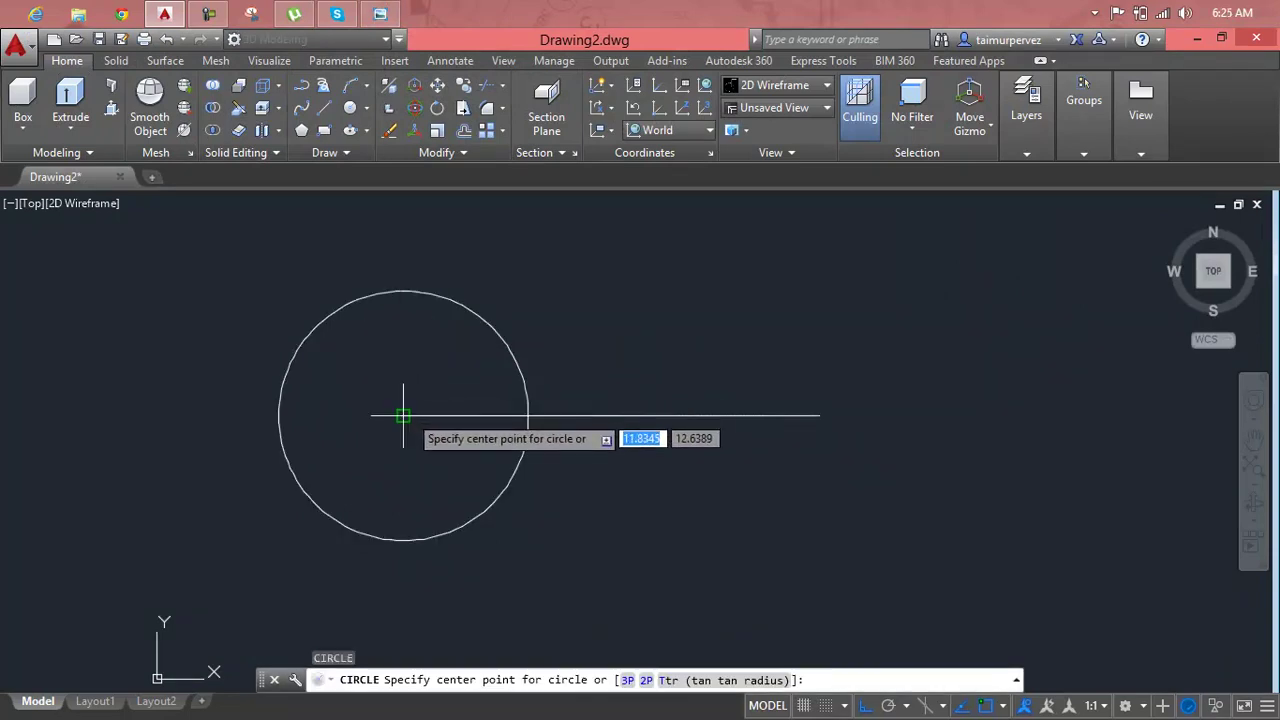
{"action": "left_click", "coordinate": [407, 414]}
{"action": "left_click", "coordinate": [378, 14]}
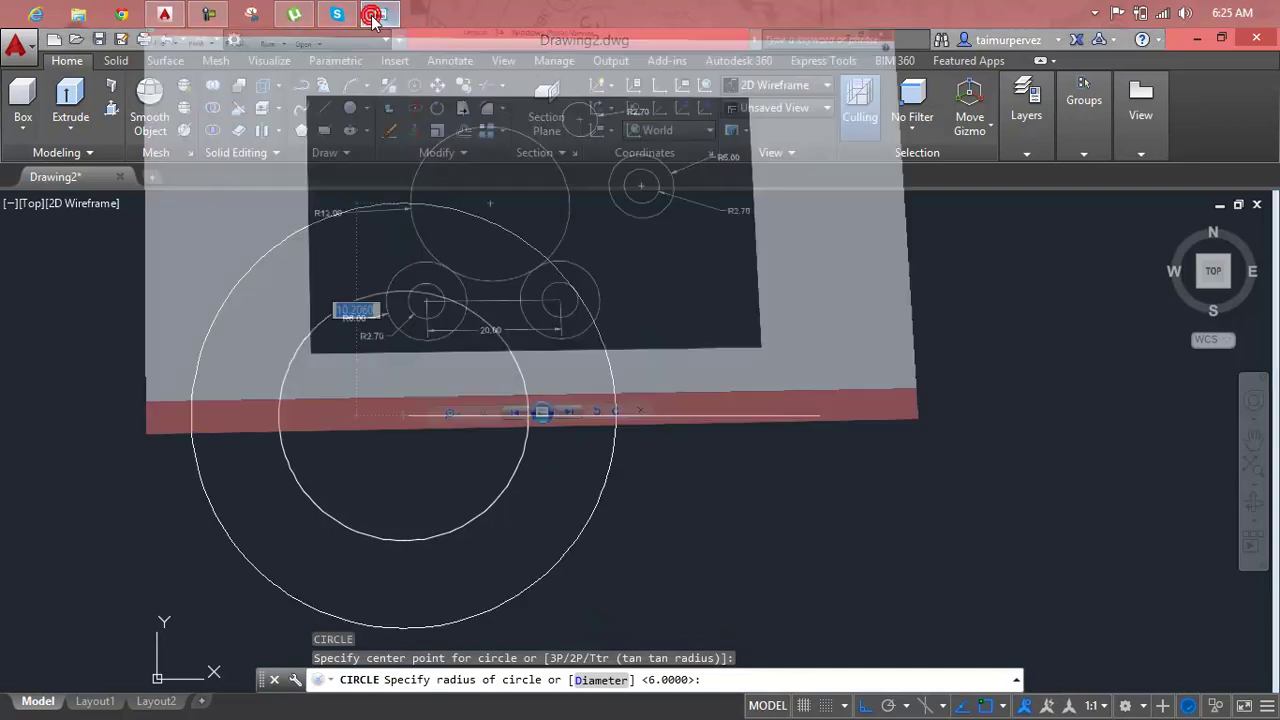
{"action": "left_click", "coordinate": [378, 14]}
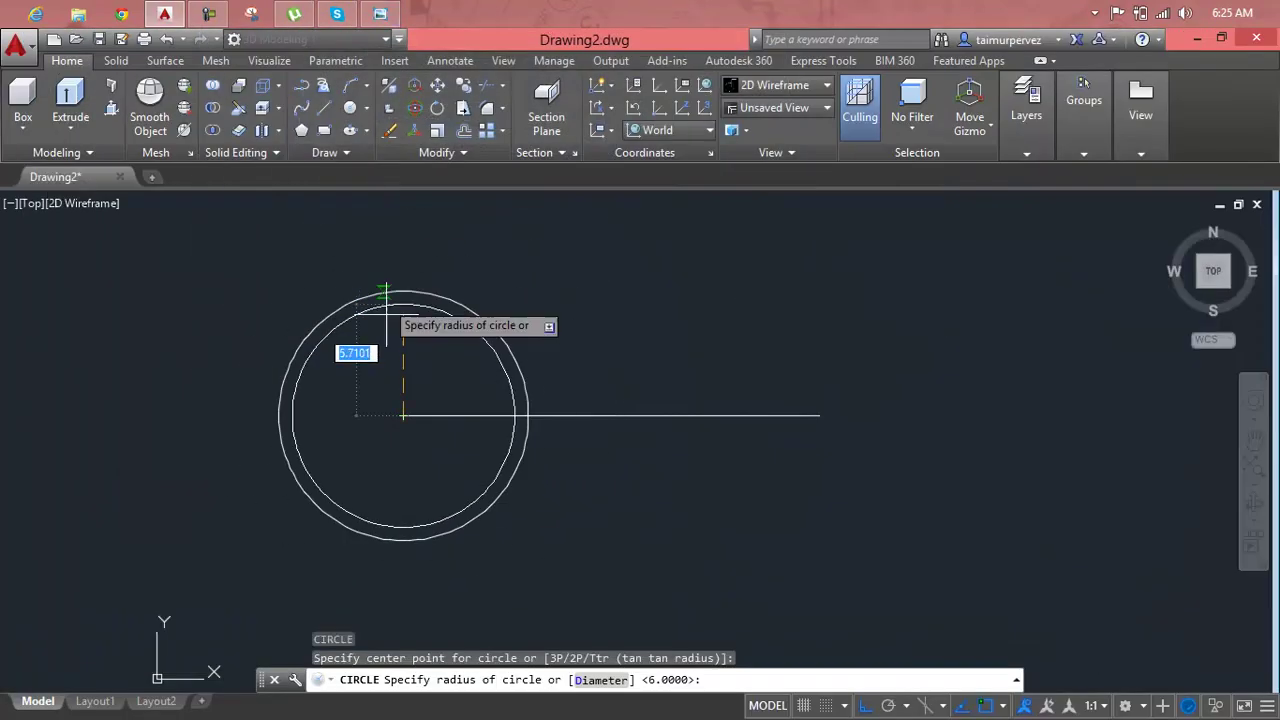
{"action": "type", "text": "2"}
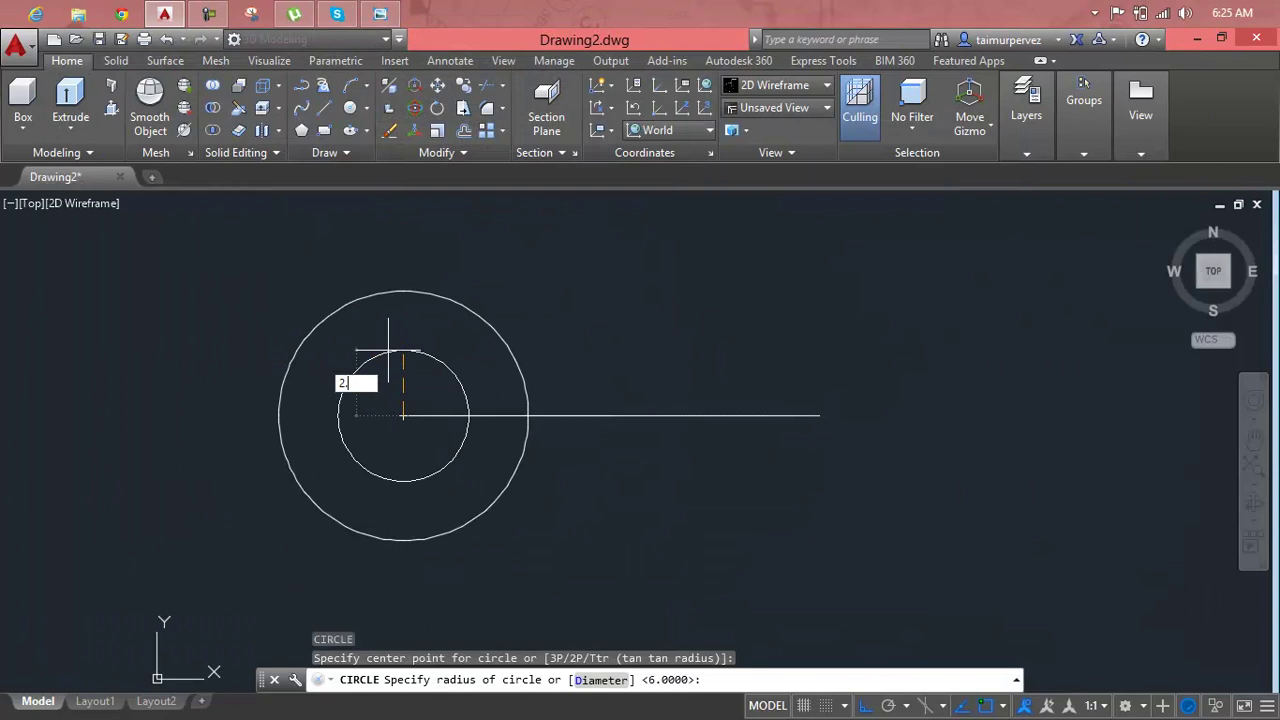
{"action": "type", "text": "70"}
{"action": "key", "text": "Return"}
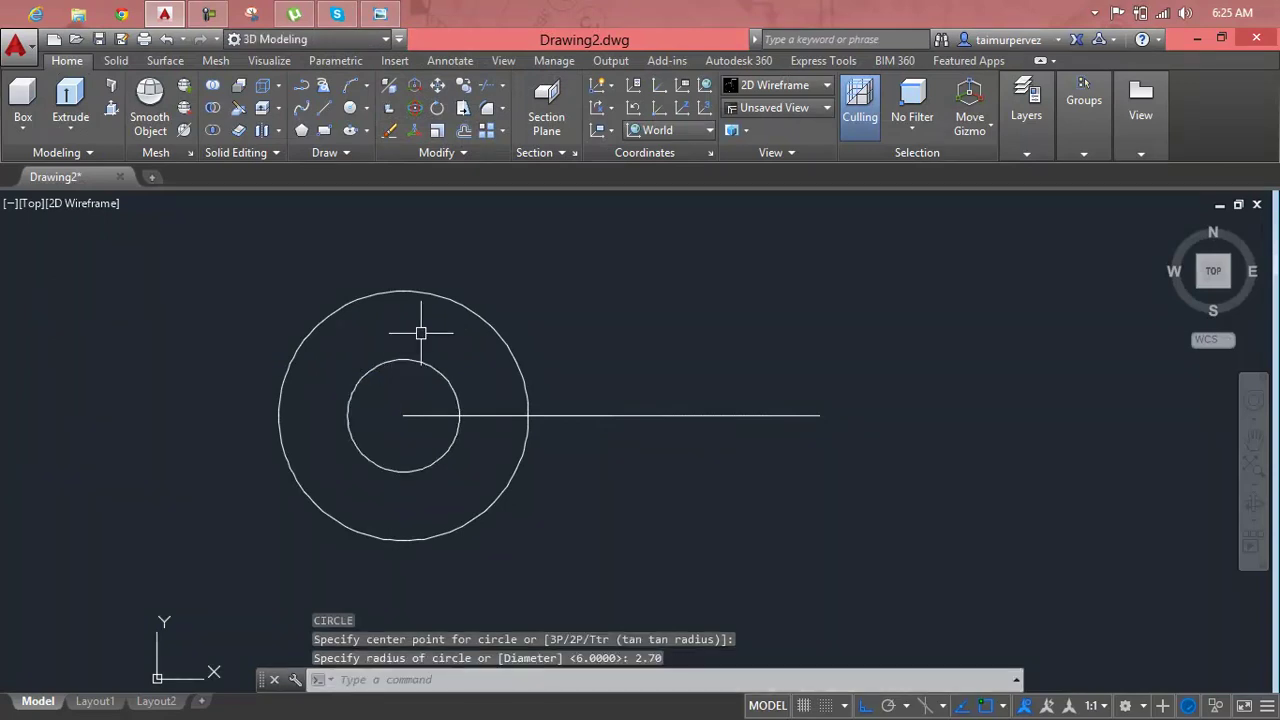
{"action": "key", "text": "Escape"}
{"action": "key", "text": "Escape"}
{"action": "key", "text": "Escape"}
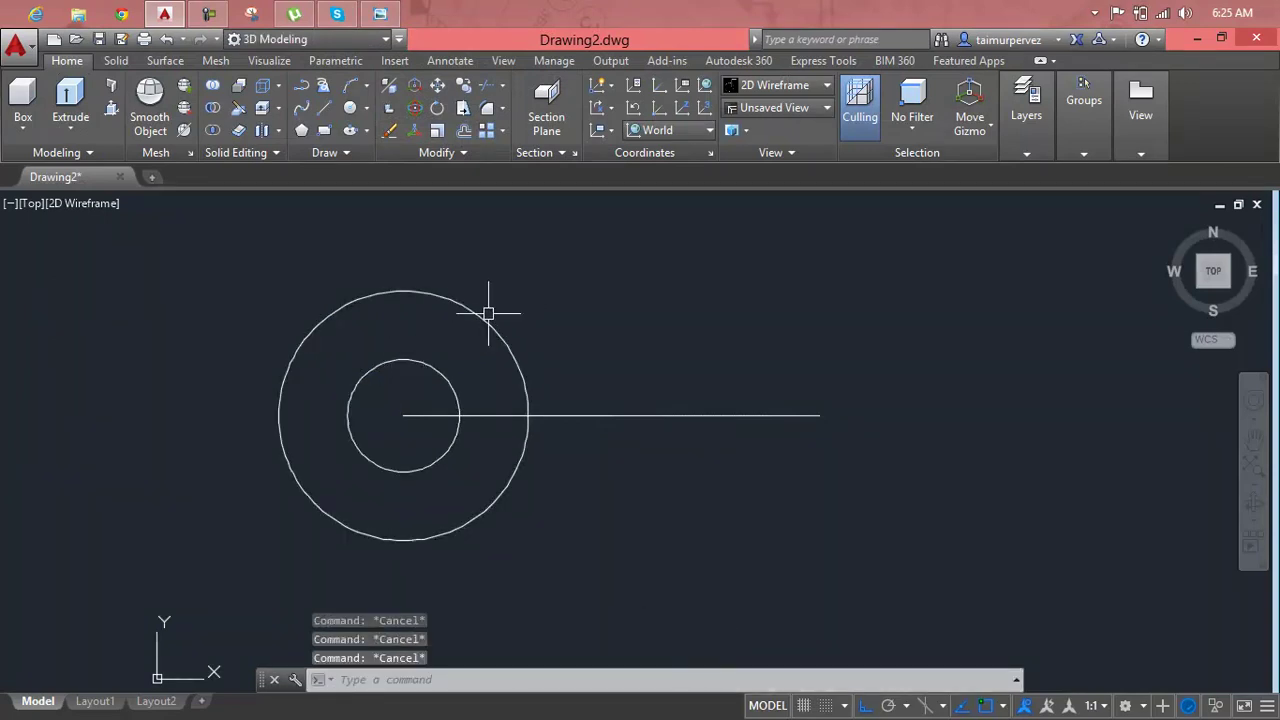
Copy the R6 and R2.70 circle pair from the line's left end to its right end
{"action": "type", "text": "cp"}
{"action": "key", "text": "Return"}
{"action": "left_click", "coordinate": [518, 316]}
{"action": "left_click", "coordinate": [440, 393]}
{"action": "key", "text": "Return"}
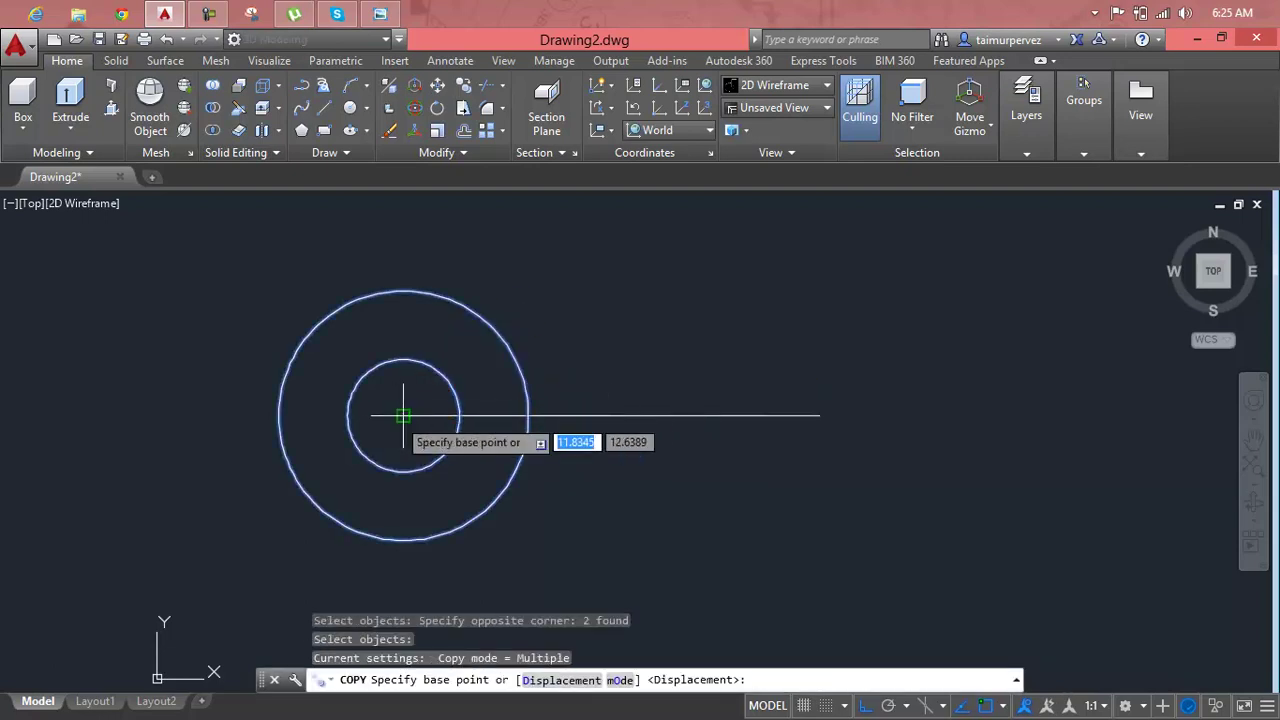
{"action": "left_click", "coordinate": [403, 415]}
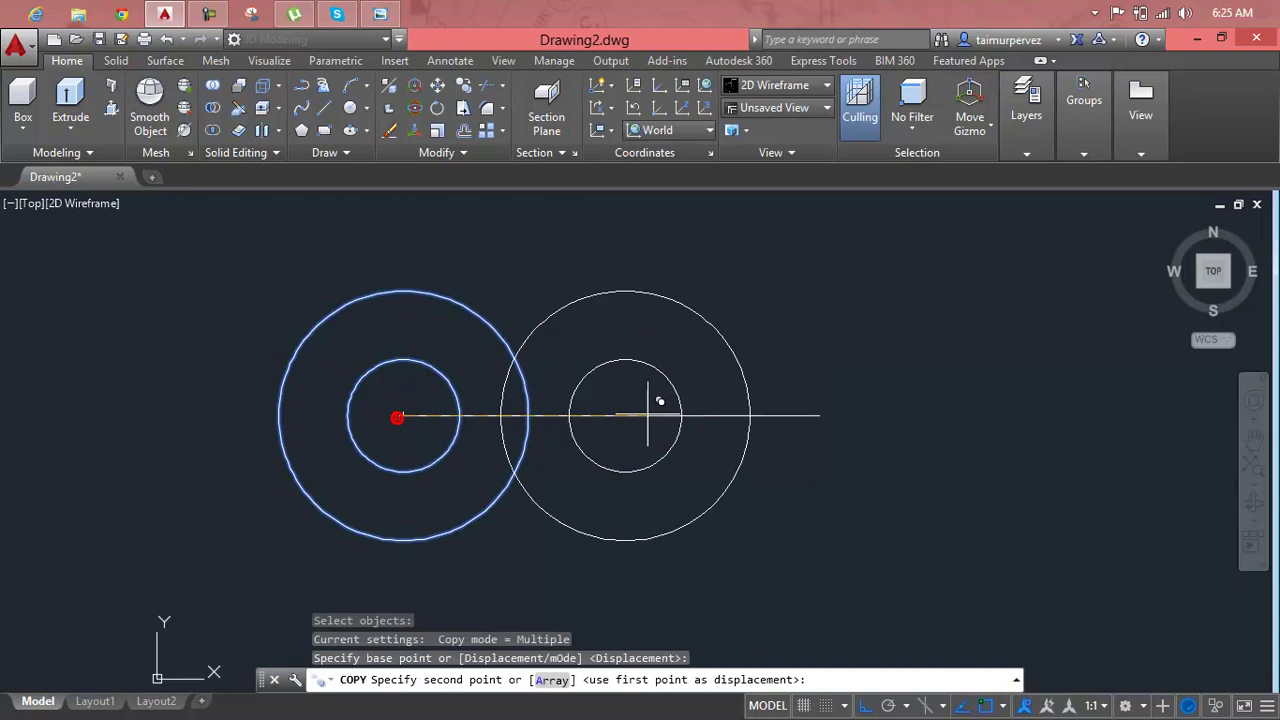
{"action": "left_click", "coordinate": [820, 415]}
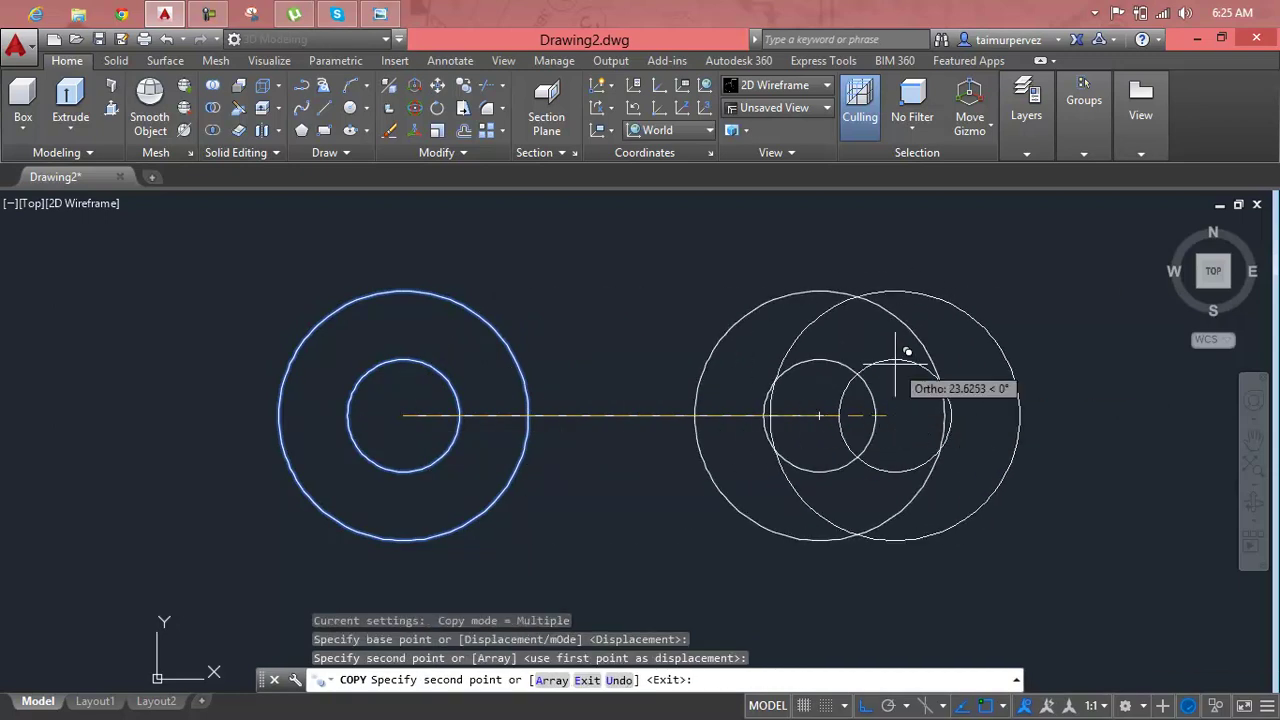
{"action": "key", "text": "Escape"}
{"action": "scroll", "coordinate": [893, 368], "scroll_direction": "down", "scroll_amount": 2}
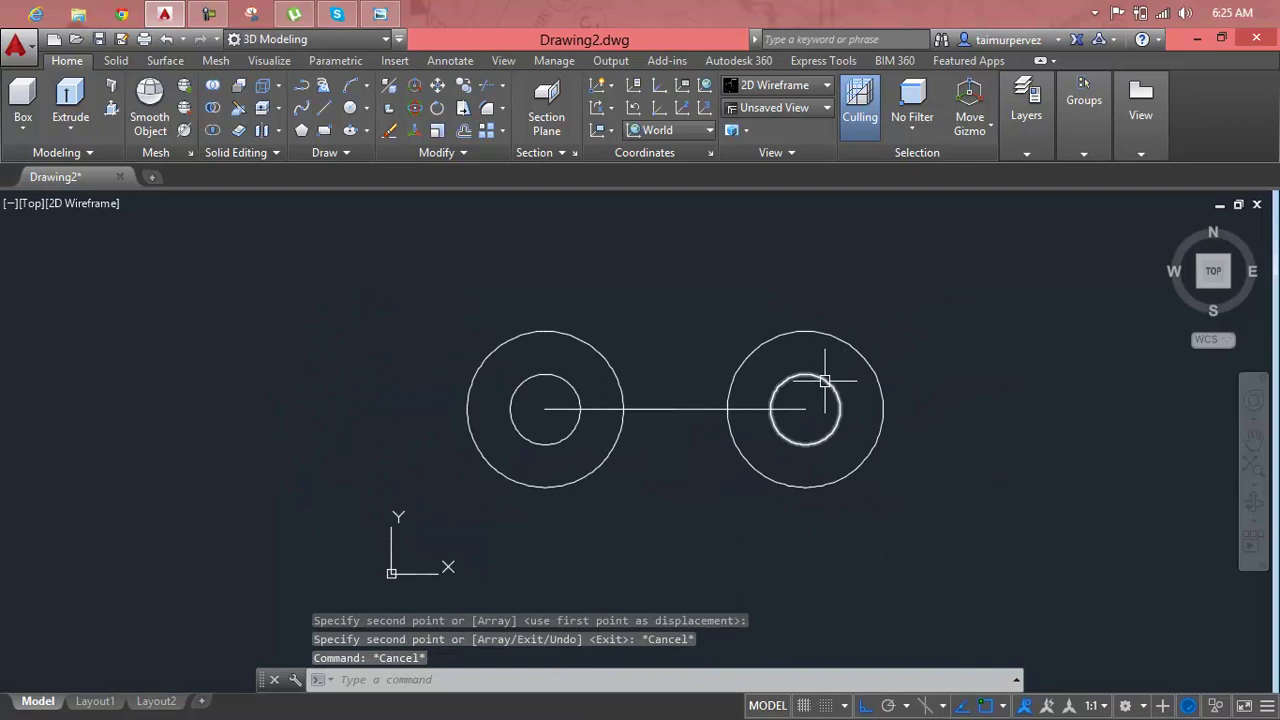
{"action": "scroll", "coordinate": [823, 371], "scroll_direction": "up", "scroll_amount": 4}
{"action": "scroll", "coordinate": [823, 375], "scroll_direction": "down", "scroll_amount": 3}
{"action": "middle_click_drag", "start_coordinate": [823, 371], "coordinate": [743, 391]}
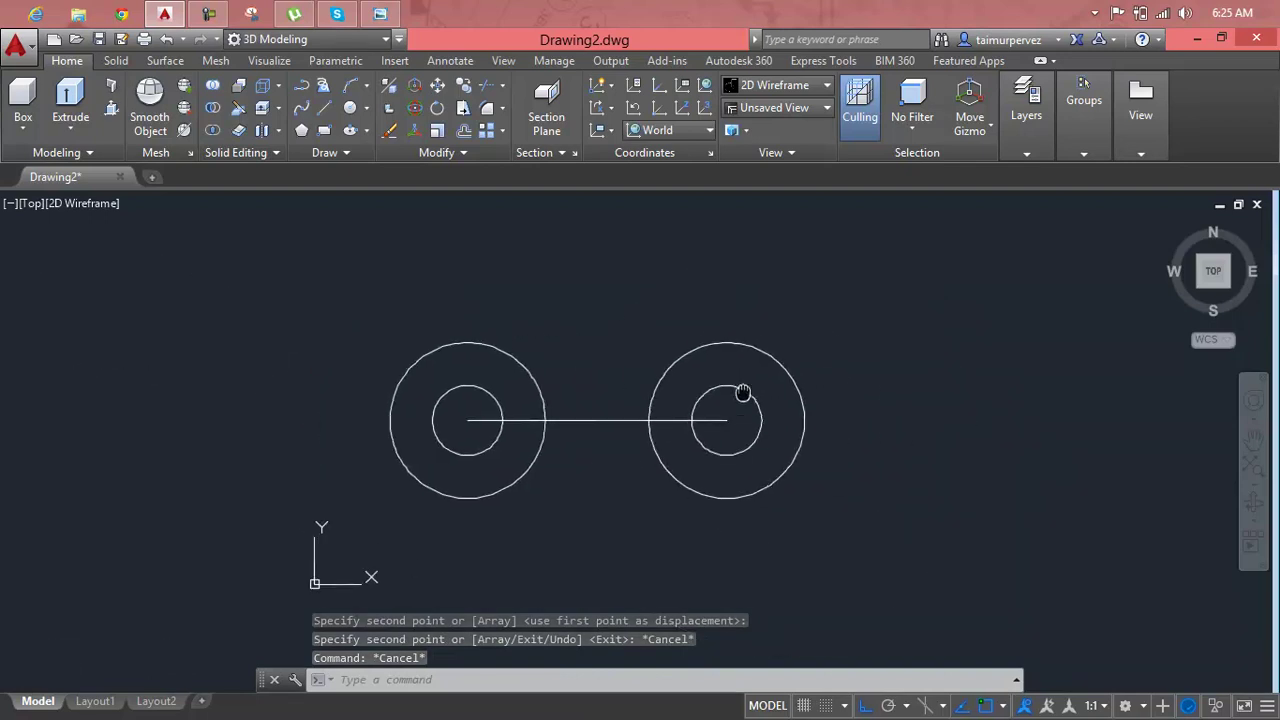
{"action": "key", "text": "Escape"}
{"action": "key", "text": "Escape"}
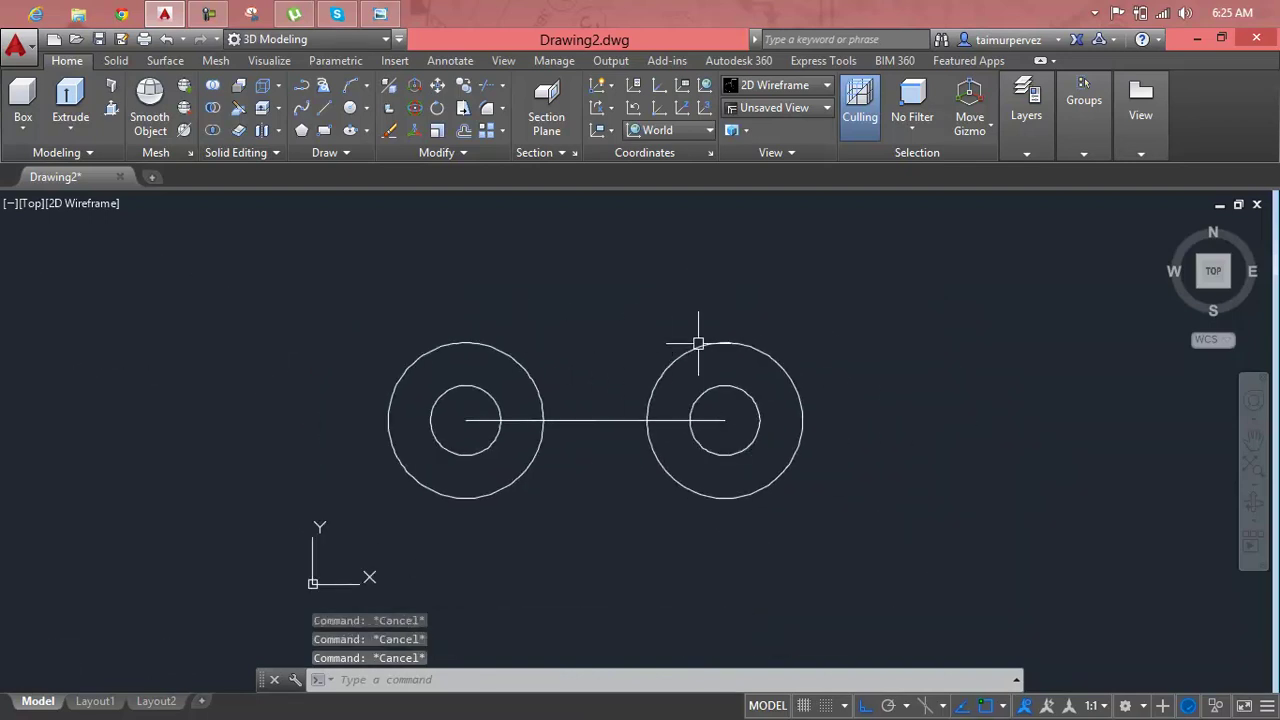
Draw a radius 12 circle tangent to both outer R6 circles using Tan, Tan, Radius
{"action": "left_click", "coordinate": [367, 108]}
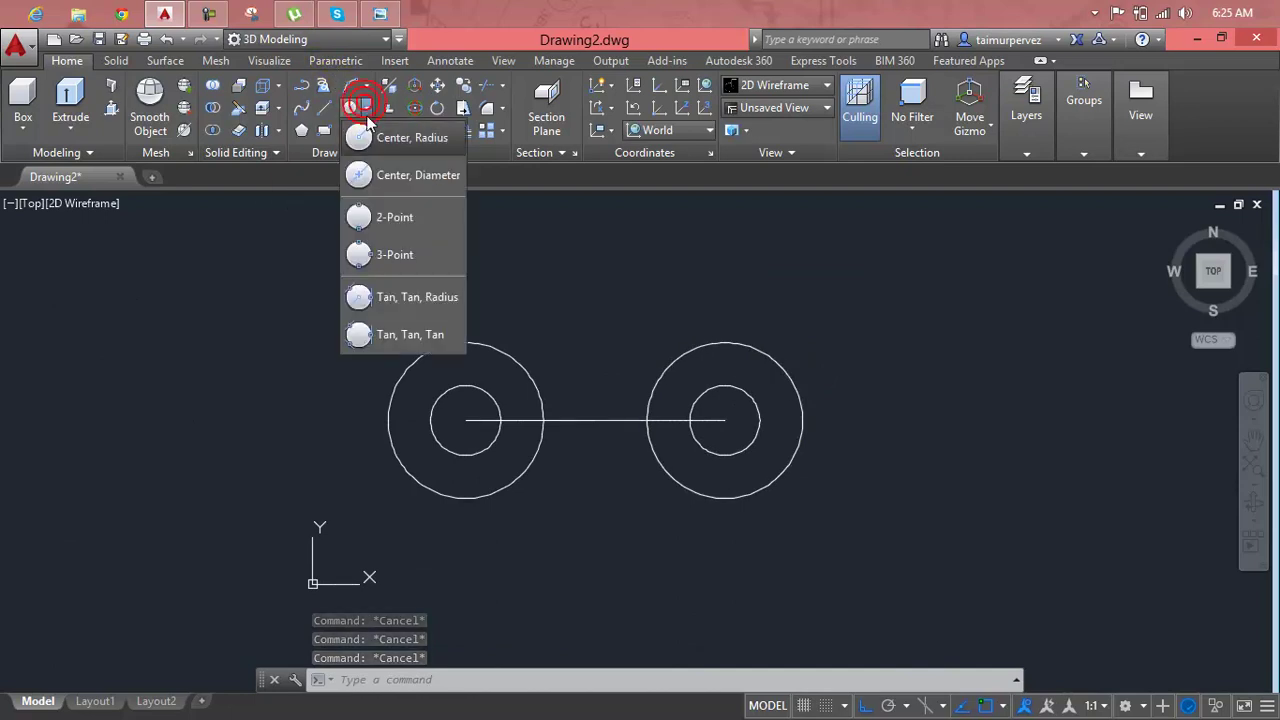
{"action": "left_click", "coordinate": [392, 303]}
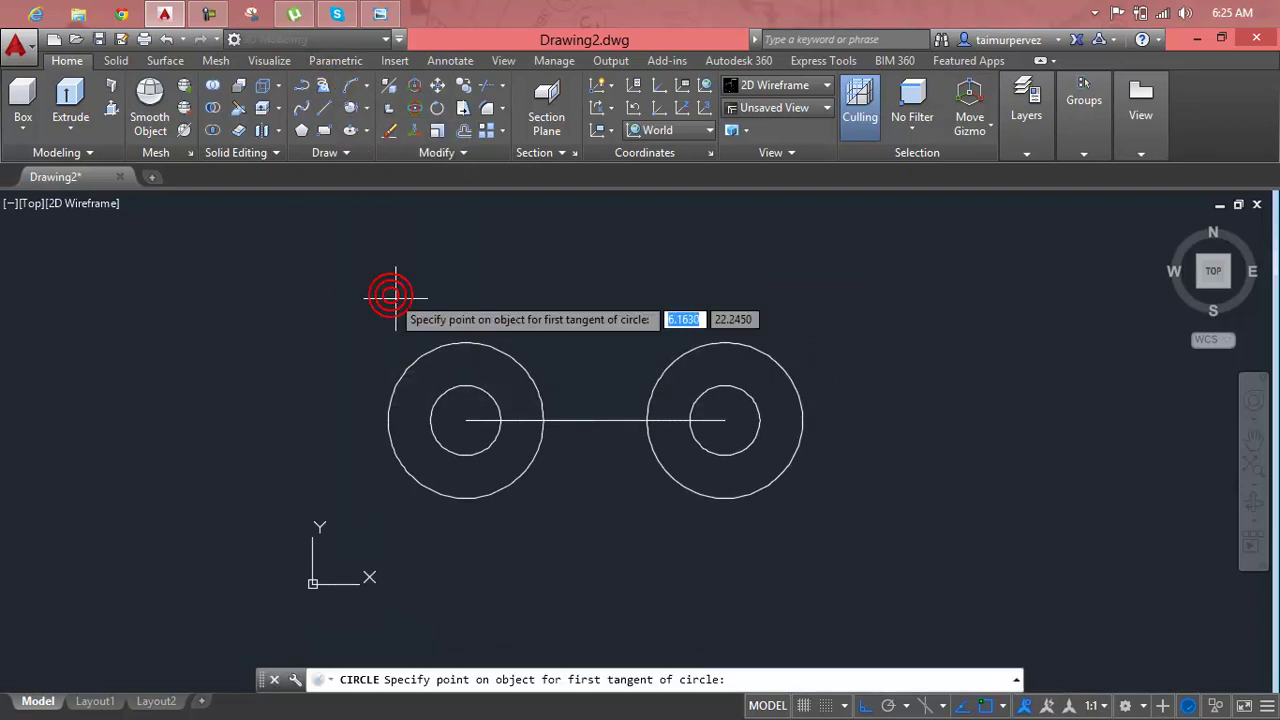
{"action": "left_click", "coordinate": [529, 378]}
{"action": "left_click", "coordinate": [660, 378]}
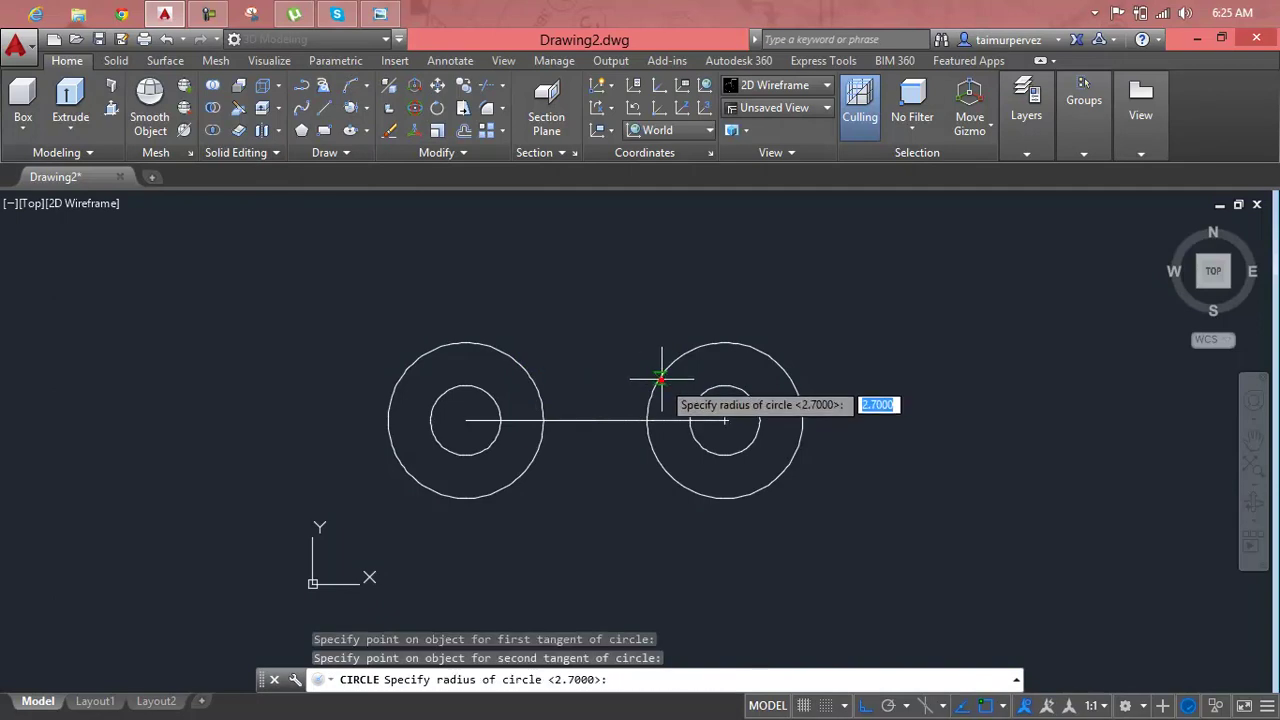
{"action": "left_click", "coordinate": [397, 14]}
{"action": "left_click", "coordinate": [397, 14]}
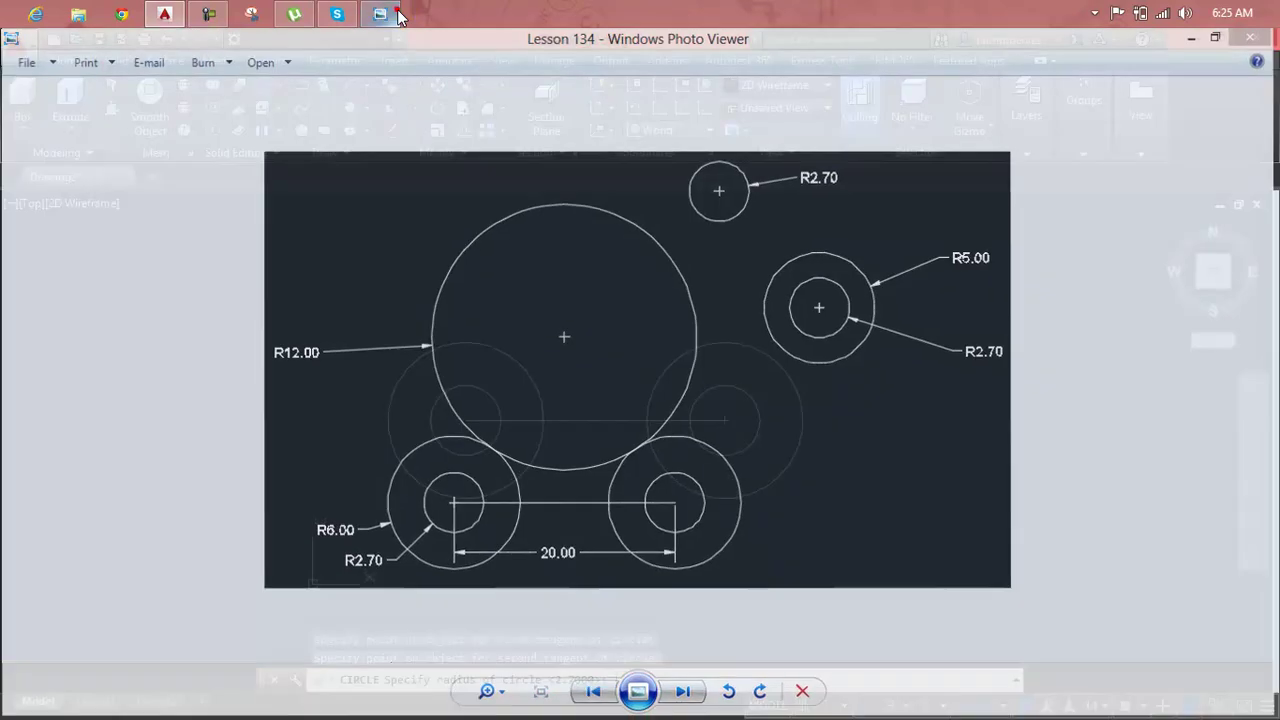
{"action": "type", "text": "1"}
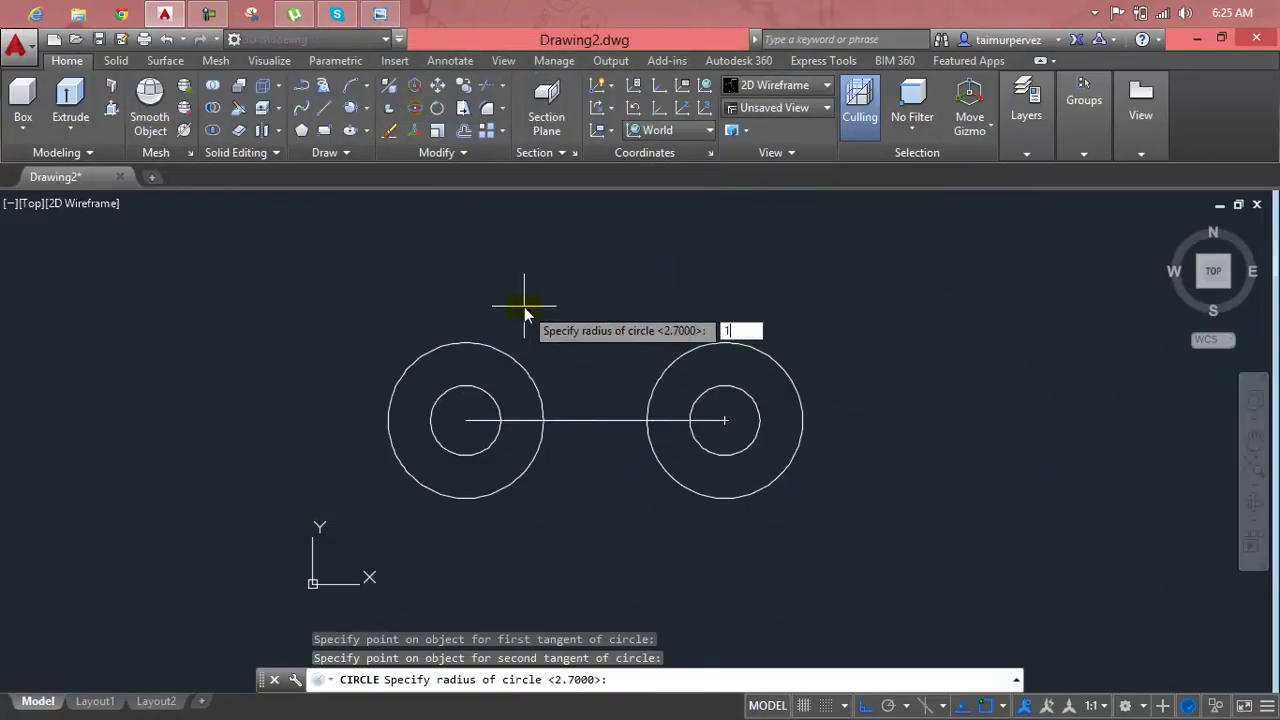
{"action": "key", "text": "Return"}
{"action": "scroll", "coordinate": [523, 297], "scroll_direction": "down", "scroll_amount": 3}
{"action": "middle_click_drag", "start_coordinate": [531, 303], "coordinate": [503, 340]}
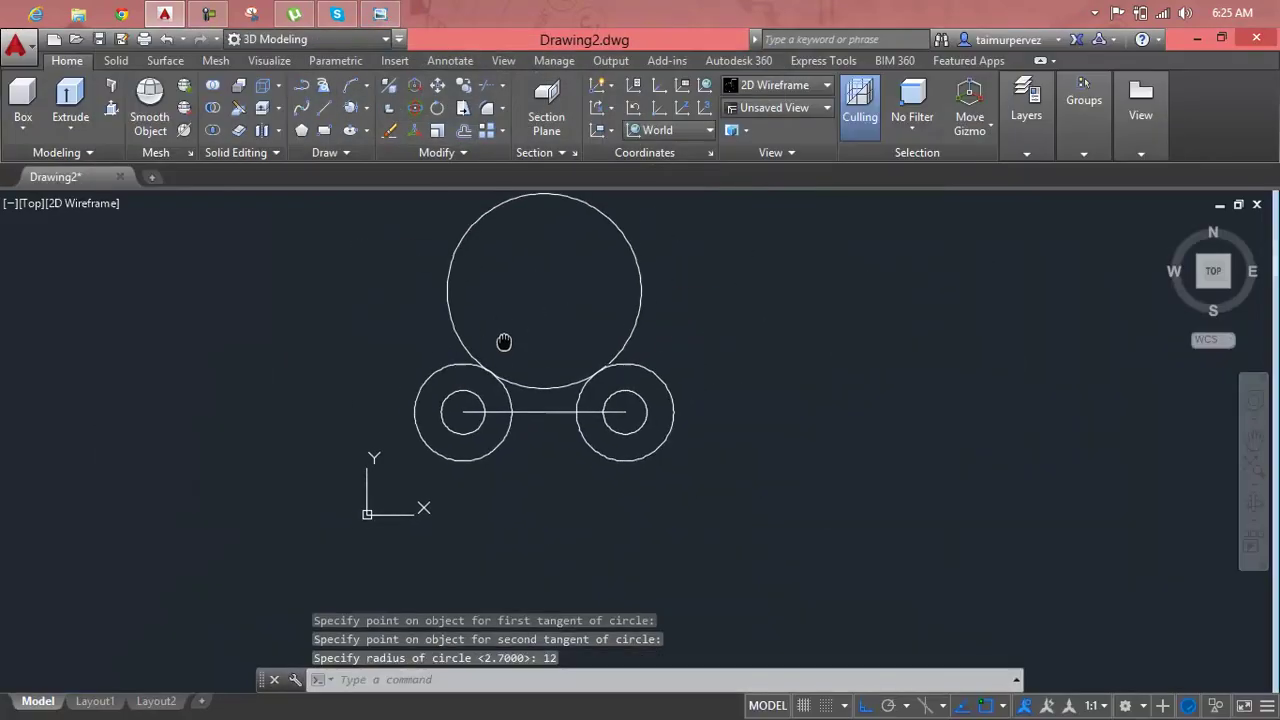
{"action": "scroll", "coordinate": [474, 304], "scroll_direction": "up", "scroll_amount": 1}
{"action": "key", "text": "Escape"}
{"action": "key", "text": "Escape"}
{"action": "key", "text": "Escape"}
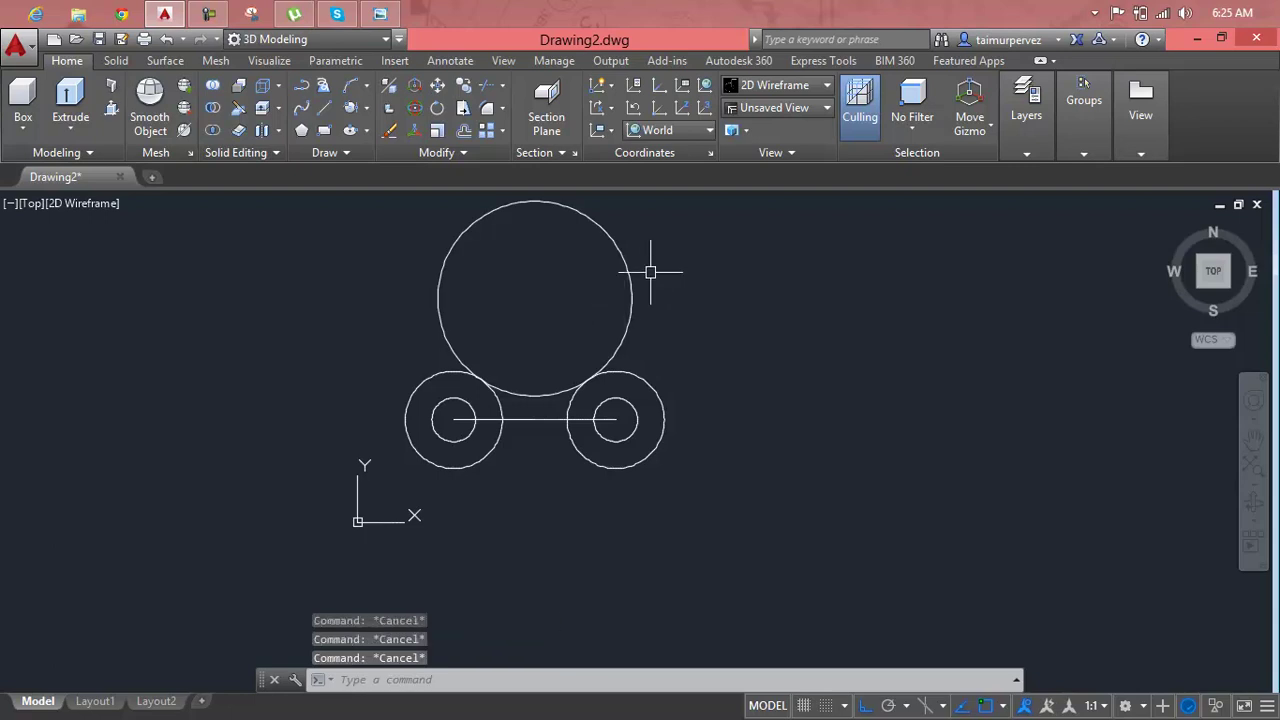
Trim the radius 12 circle so only the arc bridging the two outer circles remains
{"action": "type", "text": "tr"}
{"action": "key", "text": "Return"}
{"action": "key", "text": "Return"}
{"action": "left_click", "coordinate": [660, 272]}
{"action": "left_click", "coordinate": [398, 295]}
{"action": "left_click", "coordinate": [800, 430]}
{"action": "key", "text": "Escape"}
{"action": "key", "text": "Escape"}
{"action": "scroll", "coordinate": [526, 400], "scroll_direction": "up", "scroll_amount": 2}
{"action": "key", "text": "Escape"}
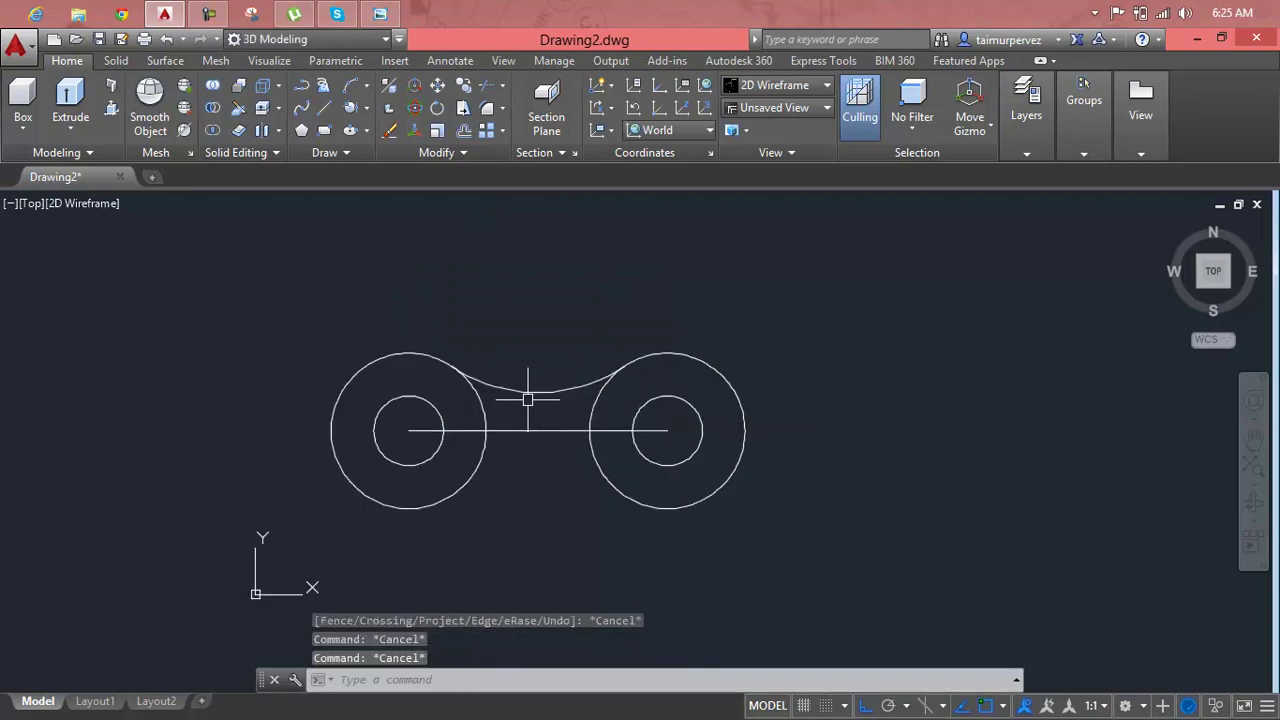
{"action": "key", "text": "Escape"}
Mirror the top bridging arc about the centre line to create the bottom arc
{"action": "type", "text": "i"}
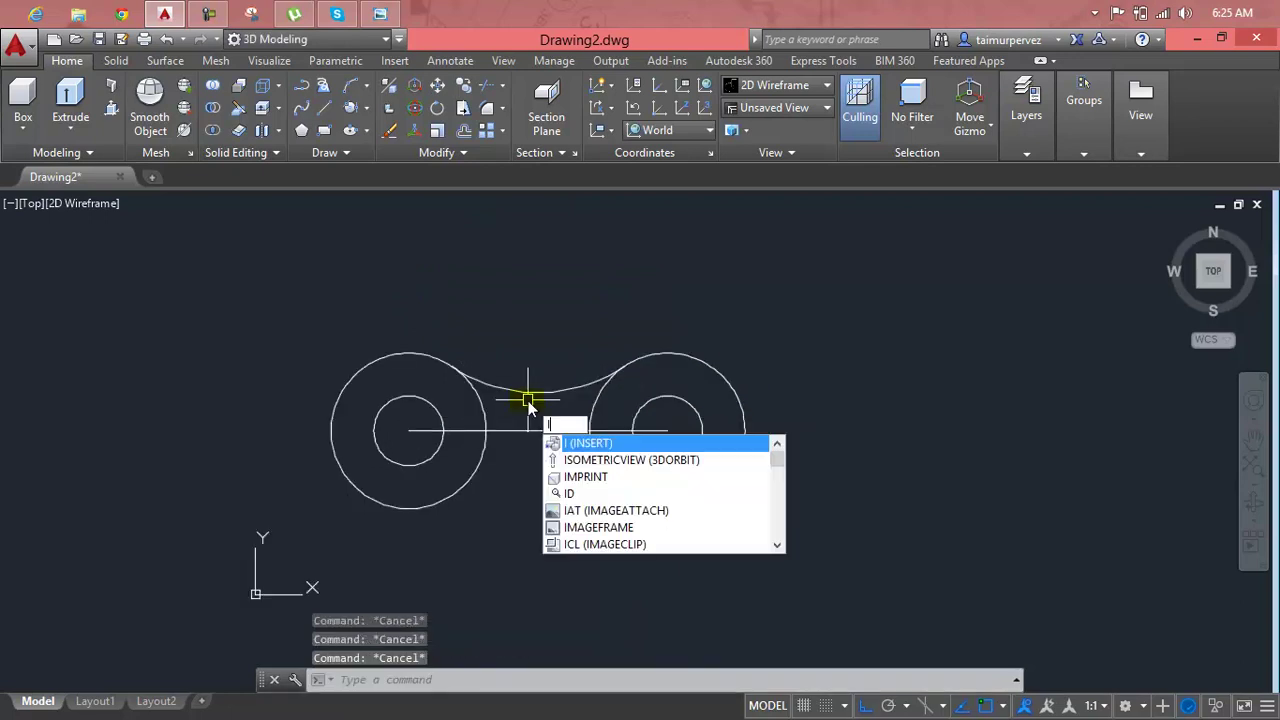
{"action": "key", "text": "Escape"}
{"action": "type", "text": "mi"}
{"action": "key", "text": "Return"}
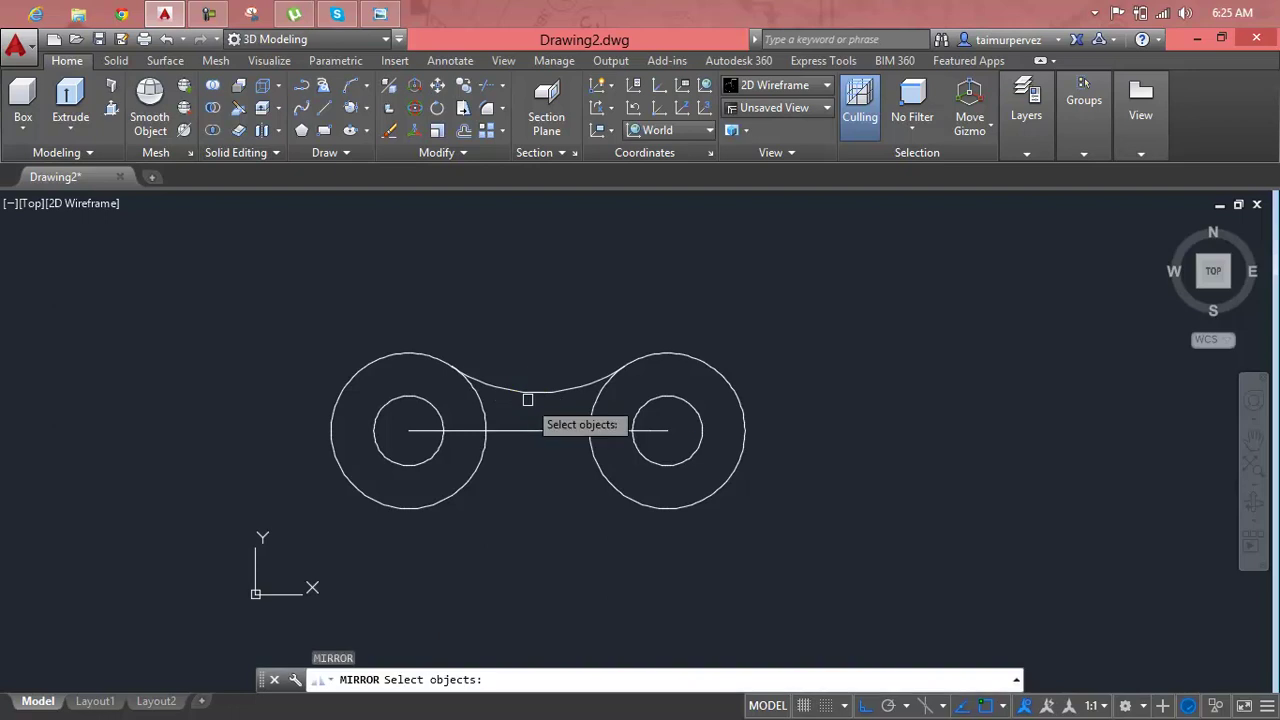
{"action": "left_click", "coordinate": [529, 397]}
{"action": "key", "text": "Return"}
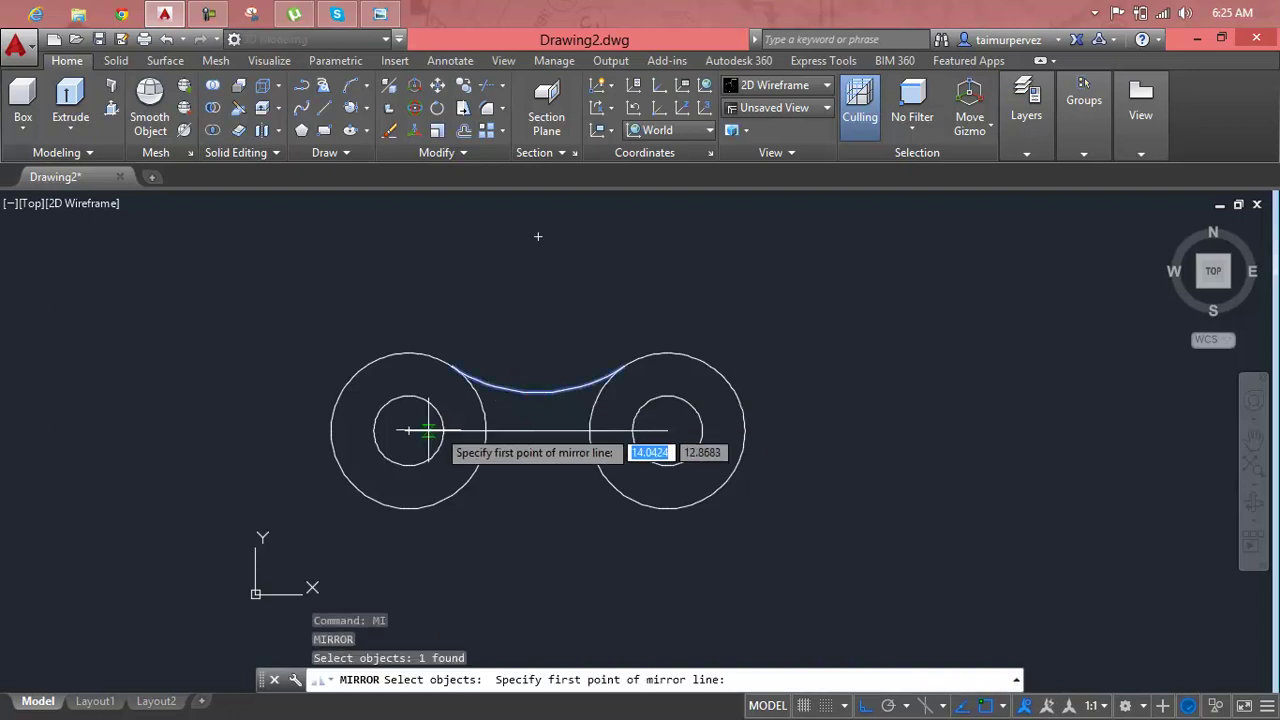
{"action": "left_click", "coordinate": [408, 431]}
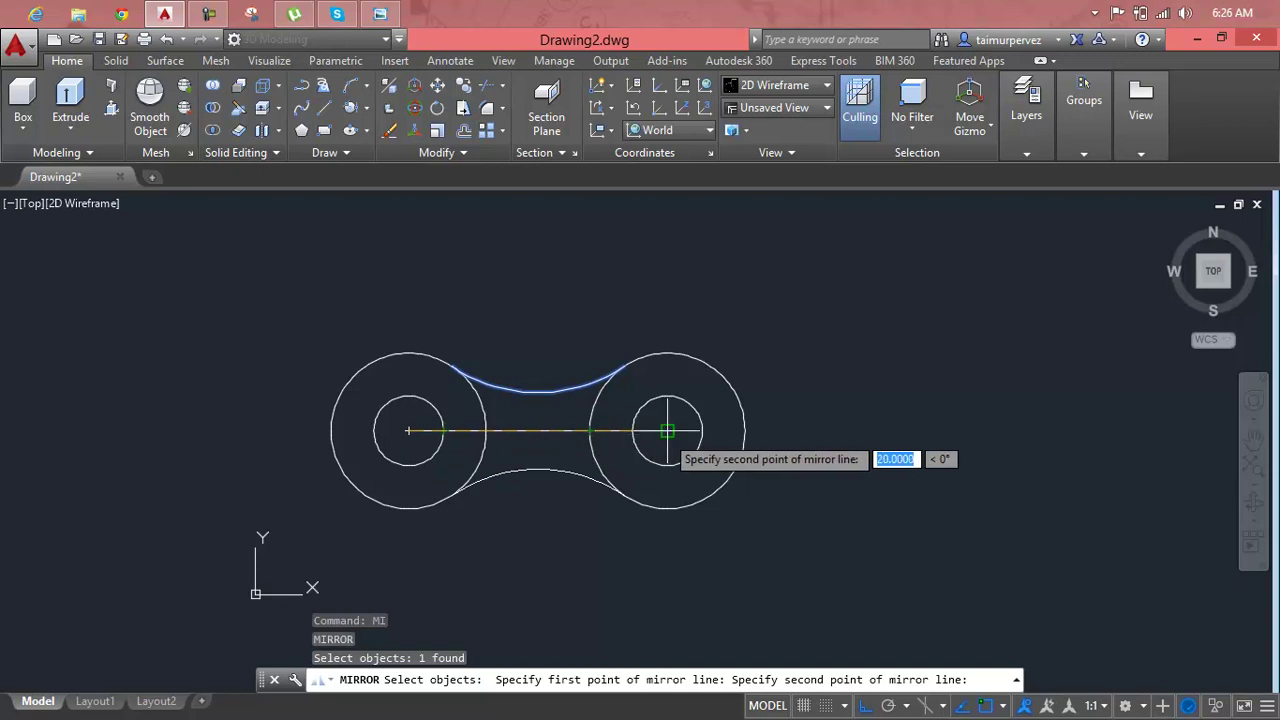
{"action": "left_click", "coordinate": [667, 431]}
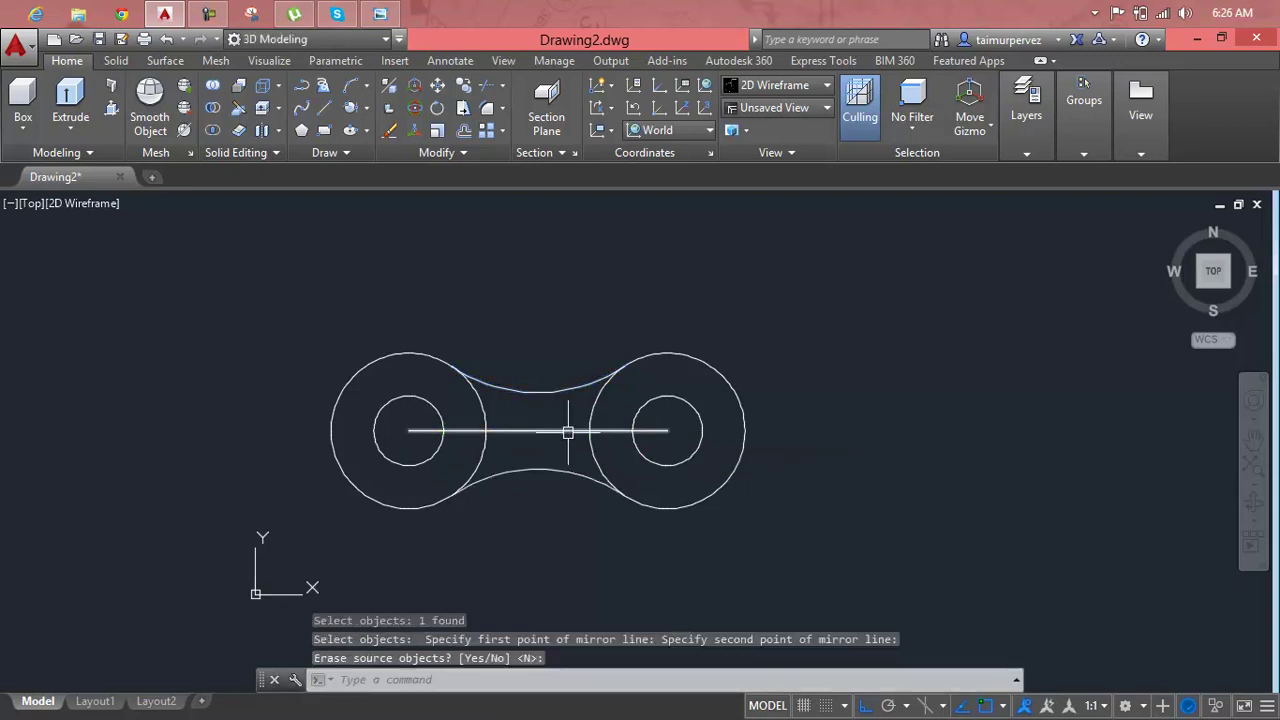
{"action": "middle_click_drag", "start_coordinate": [570, 431], "coordinate": [605, 432]}
{"action": "scroll", "coordinate": [493, 407], "scroll_direction": "up", "scroll_amount": 2}
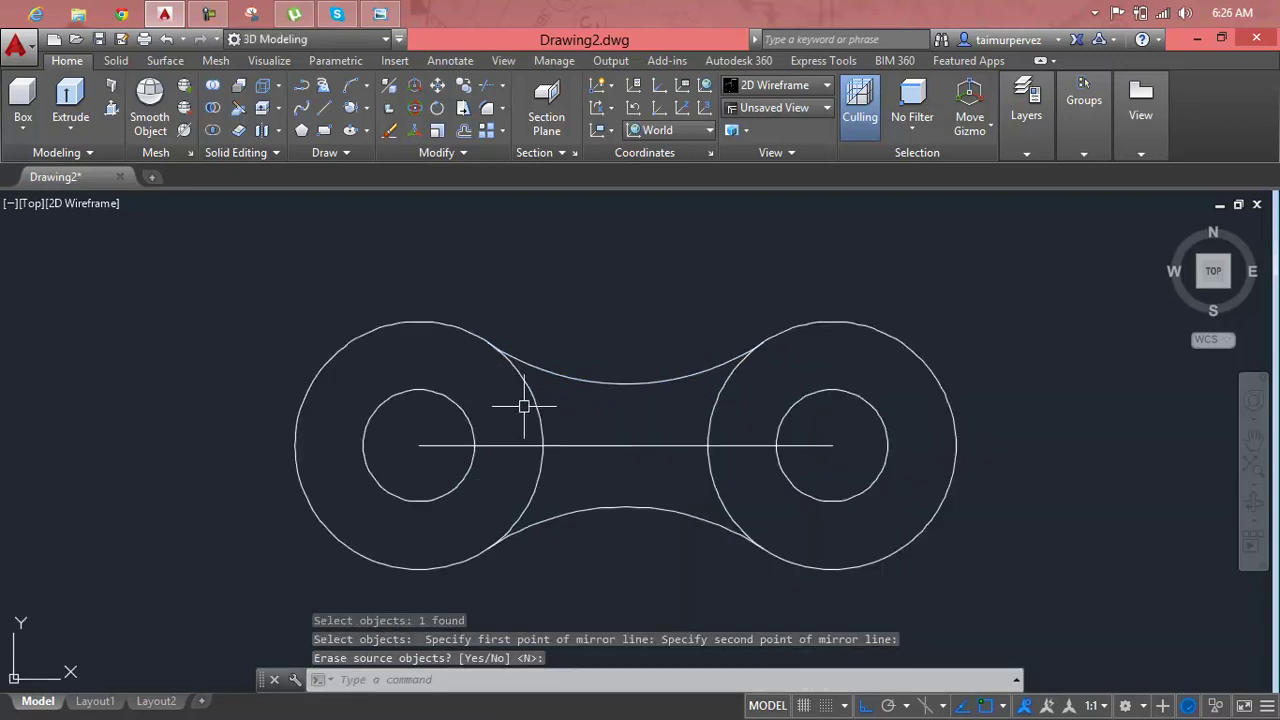
{"action": "key", "text": "Escape"}
{"action": "key", "text": "Escape"}
{"action": "key", "text": "Escape"}
Delete the horizontal centre line
{"action": "left_click", "coordinate": [562, 444]}
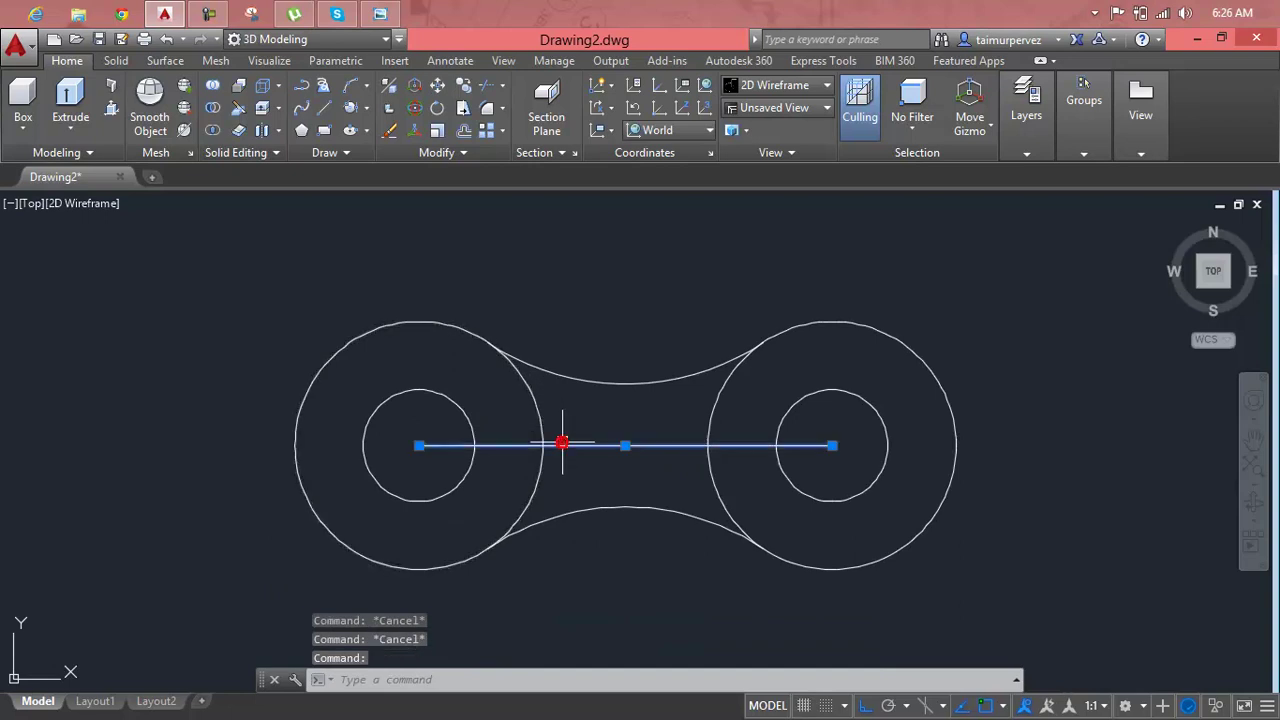
{"action": "key", "text": "Delete"}
{"action": "key", "text": "Escape"}
{"action": "key", "text": "Escape"}
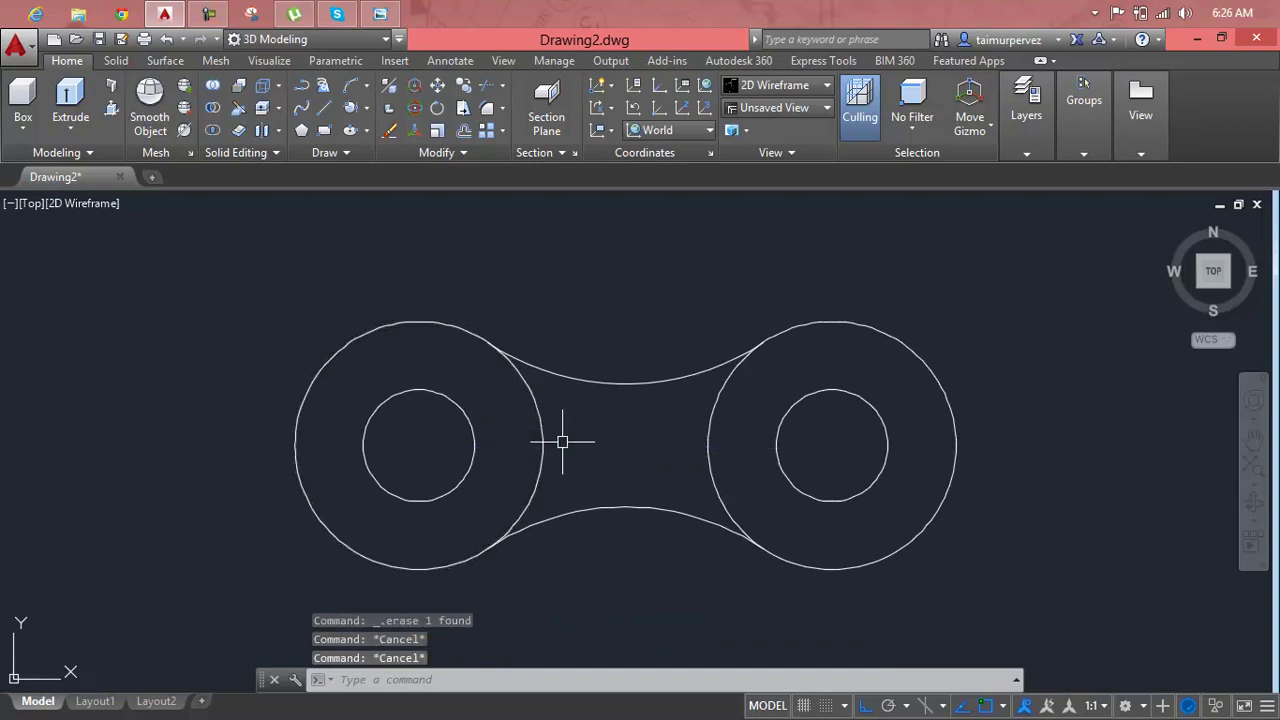
{"action": "key", "text": "Escape"}
Trim away the circle arcs inside the link's waist between the two bridging arcs
{"action": "type", "text": "t"}
{"action": "key", "text": "Return"}
{"action": "key", "text": "Return"}
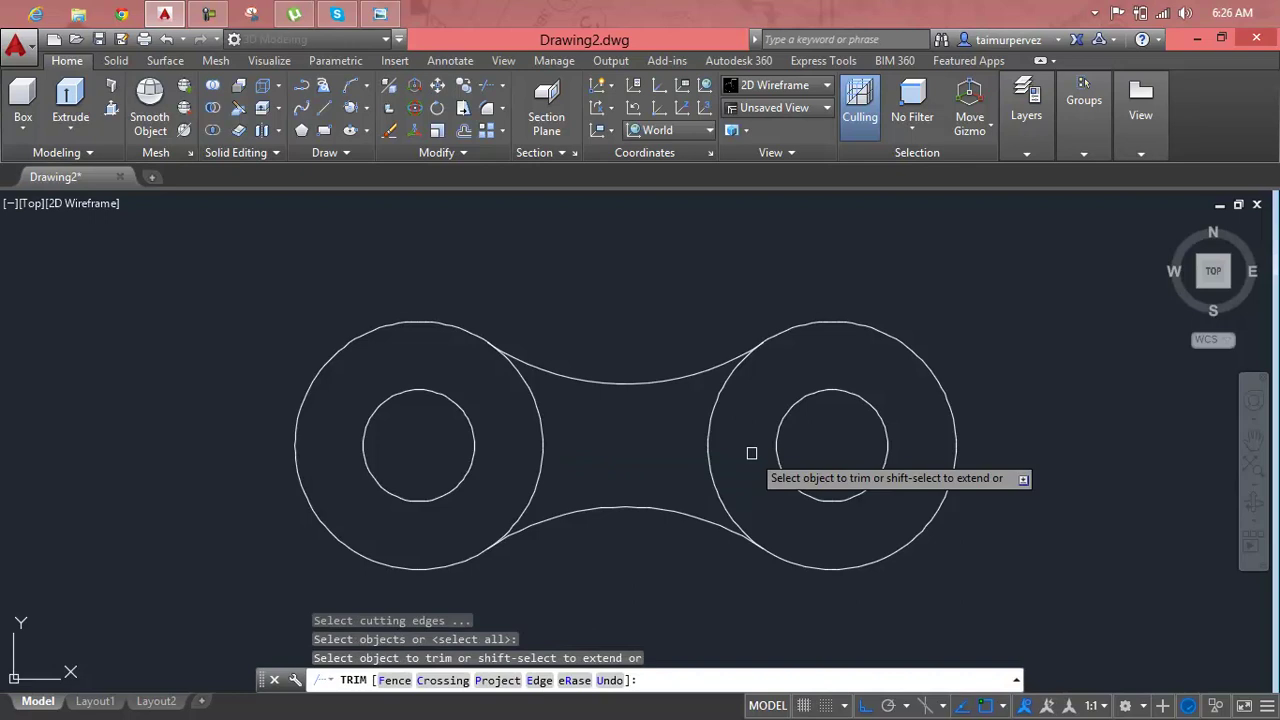
{"action": "left_click_drag", "start_coordinate": [750, 451], "coordinate": [540, 451]}
{"action": "left_click", "coordinate": [540, 451]}
{"action": "scroll", "coordinate": [540, 451], "scroll_direction": "down", "scroll_amount": 4}
{"action": "middle_click_drag", "start_coordinate": [540, 450], "coordinate": [331, 389]}
{"action": "key", "text": "Escape"}
{"action": "key", "text": "Escape"}
{"action": "key", "text": "Escape"}
Start a new circle centred to the right of the link, checking the reference ring sizes
{"action": "type", "text": "c"}
{"action": "key", "text": "Return"}
{"action": "left_click", "coordinate": [585, 341]}
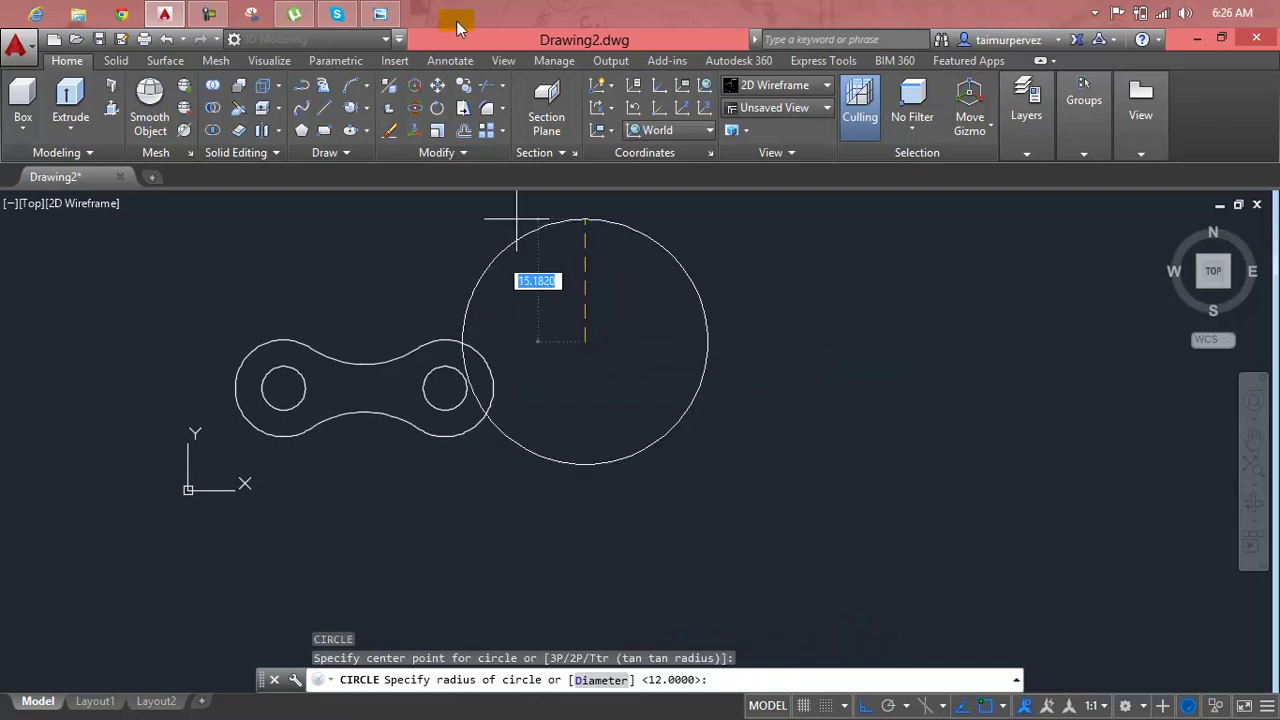
{"action": "left_click", "coordinate": [383, 14]}
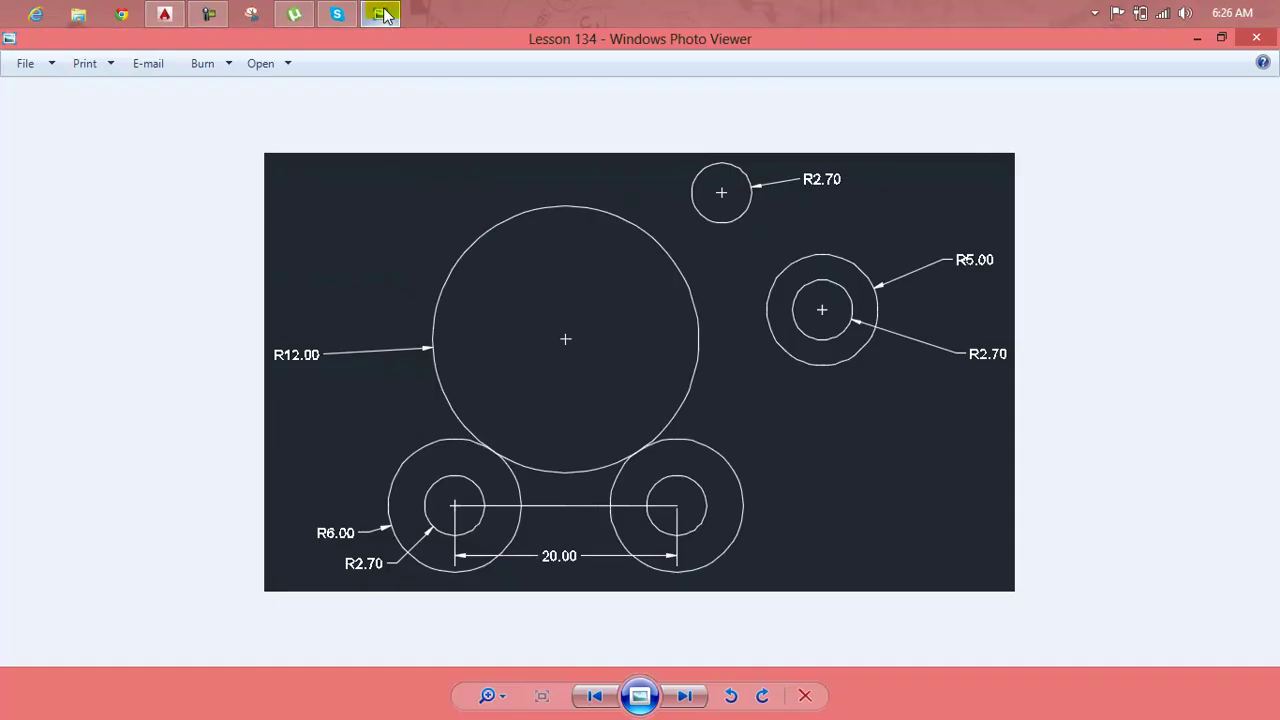
{"action": "left_click", "coordinate": [383, 14]}
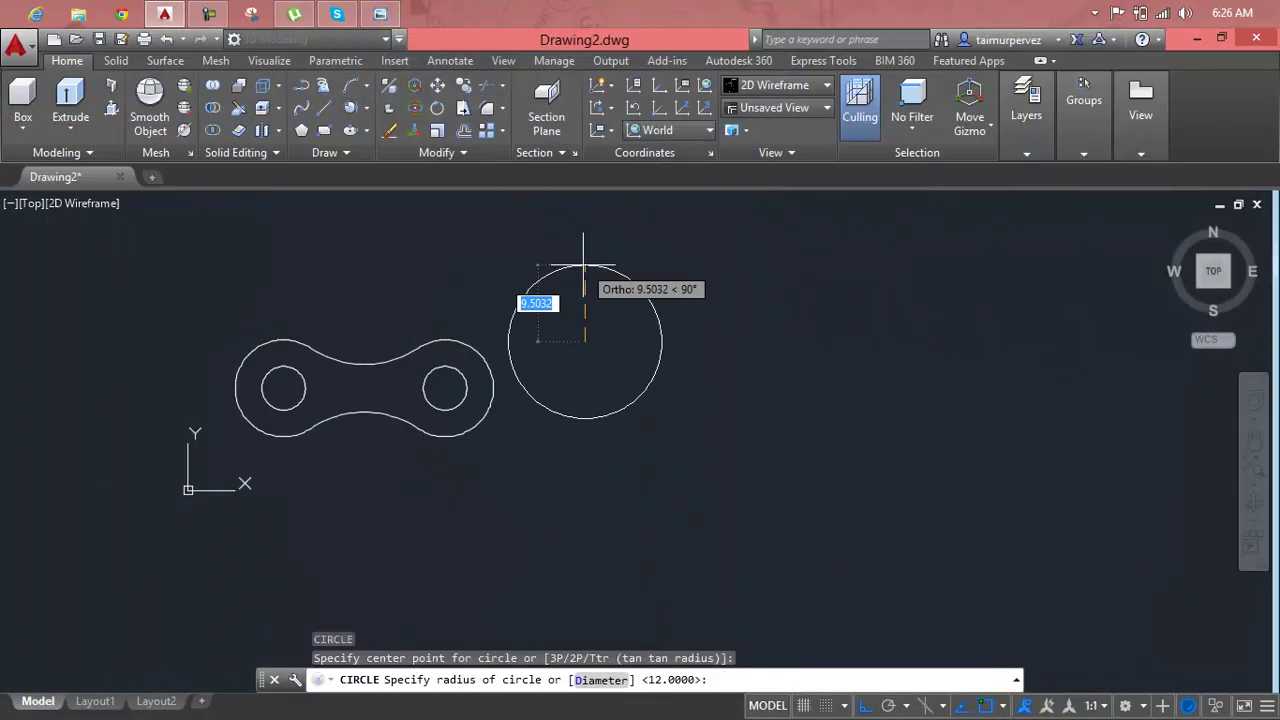
Finish the radius 5 ring and add a concentric radius 2.70 circle inside it
{"action": "type", "text": "5"}
{"action": "key", "text": "Return"}
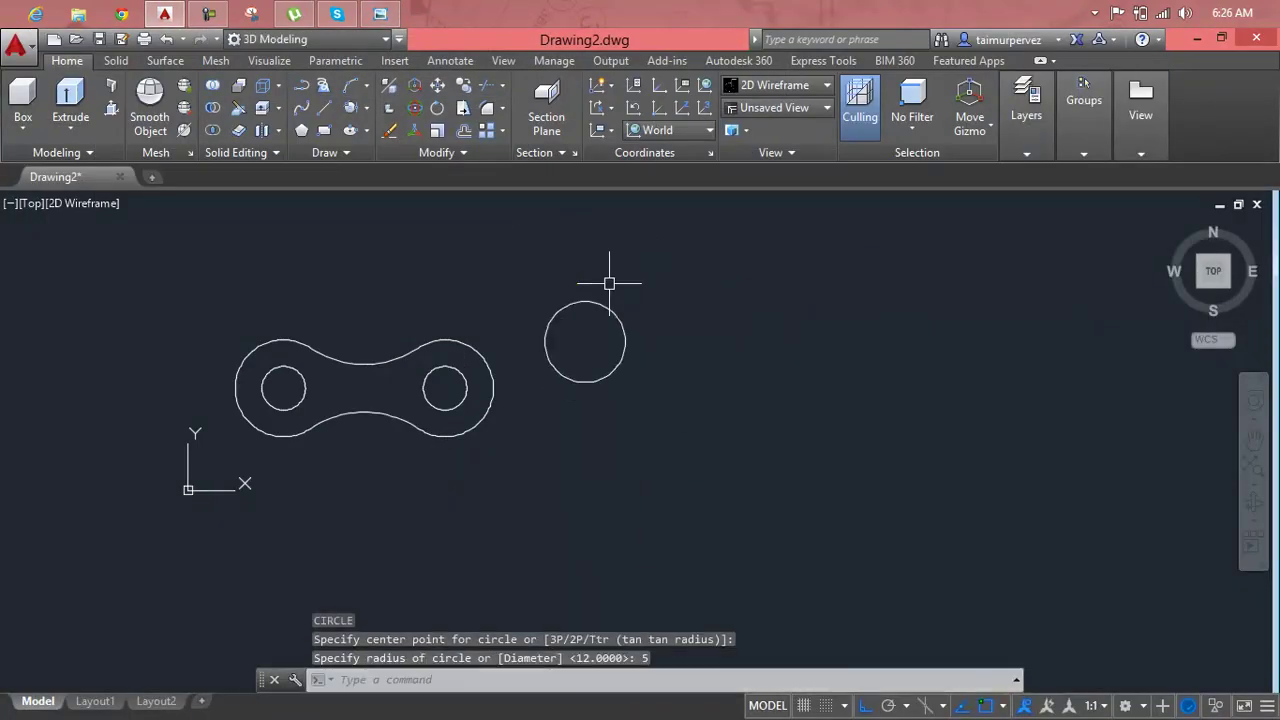
{"action": "key", "text": "Escape"}
{"action": "key", "text": "Escape"}
{"action": "key", "text": "Escape"}
{"action": "type", "text": "c"}
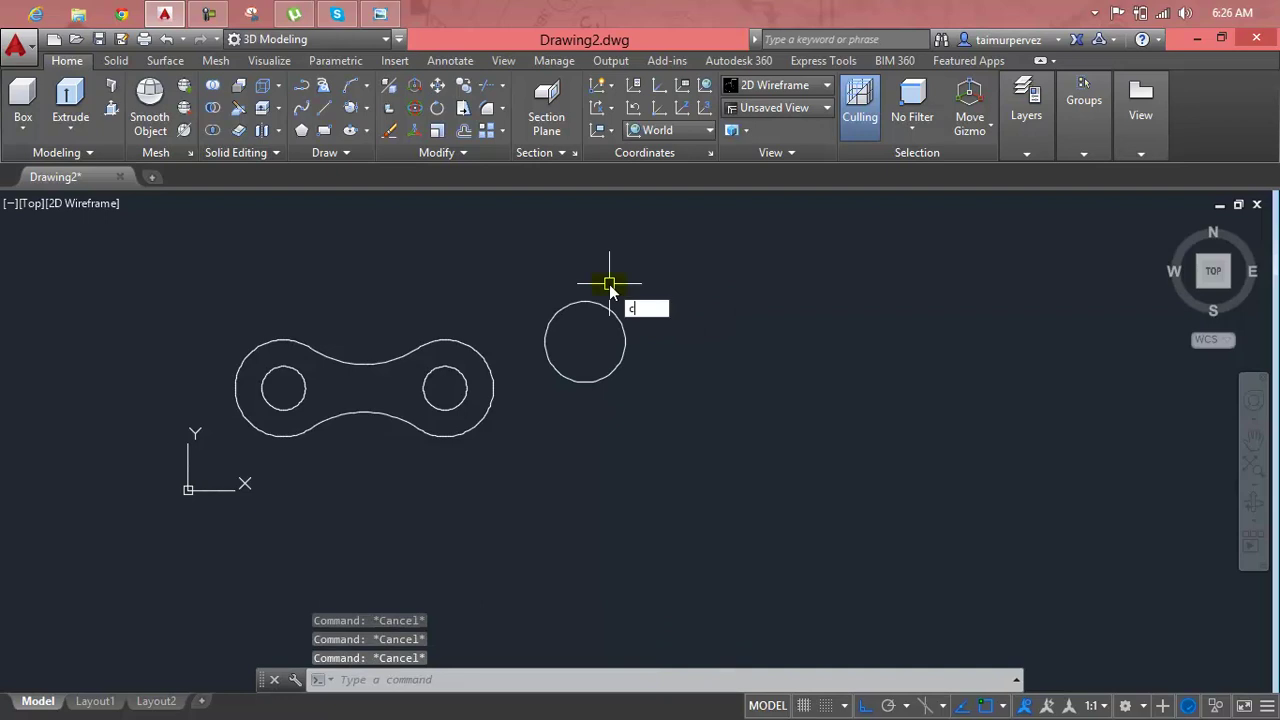
{"action": "key", "text": "Return"}
{"action": "left_click", "coordinate": [586, 340]}
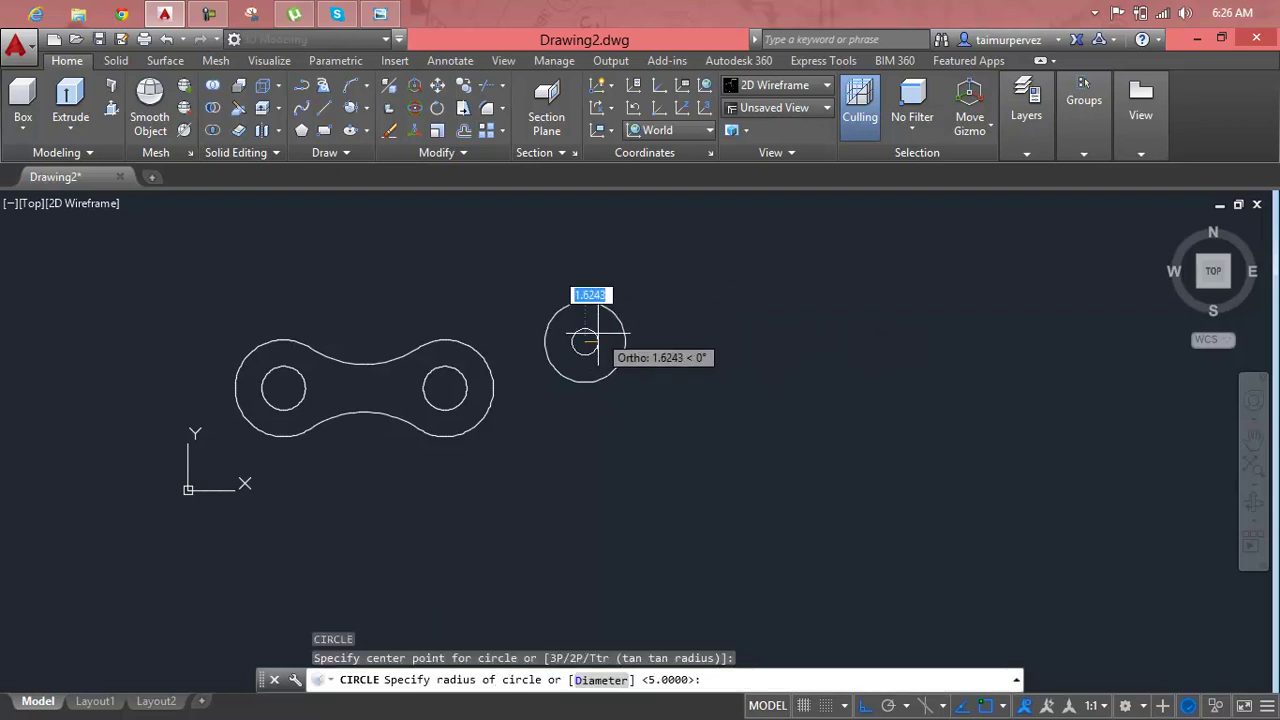
{"action": "type", "text": "2.70"}
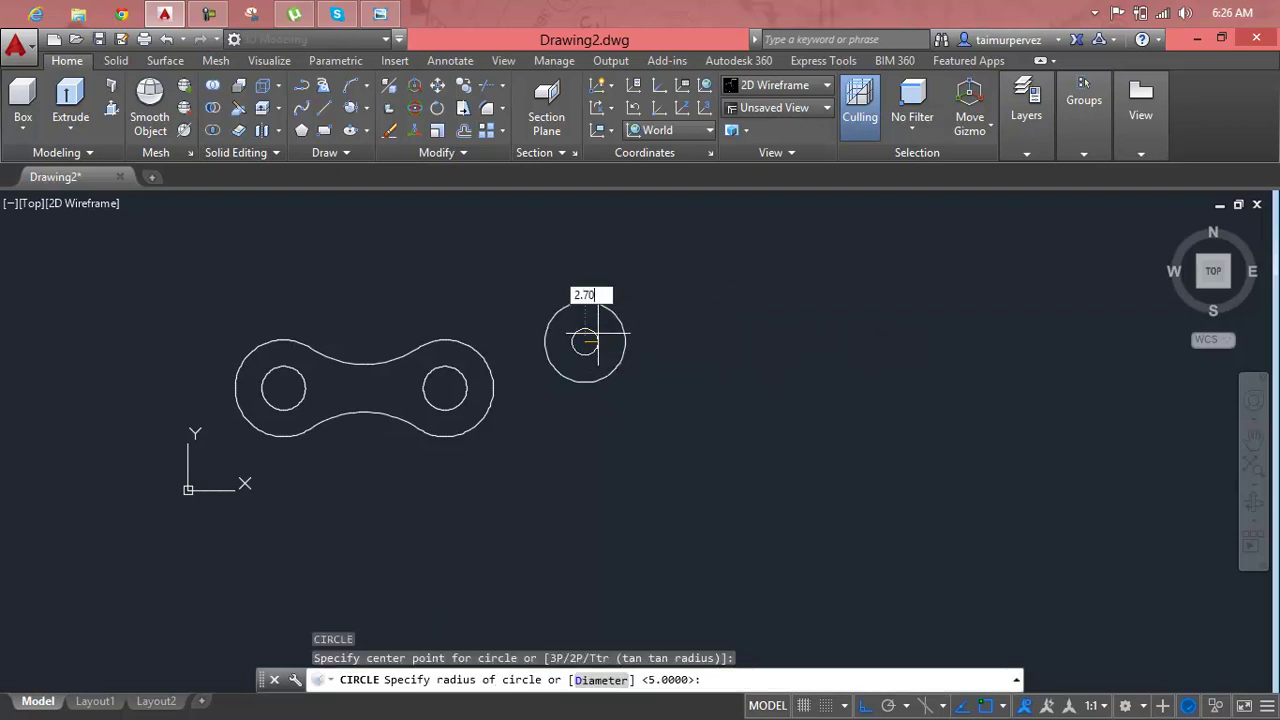
{"action": "key", "text": "Return"}
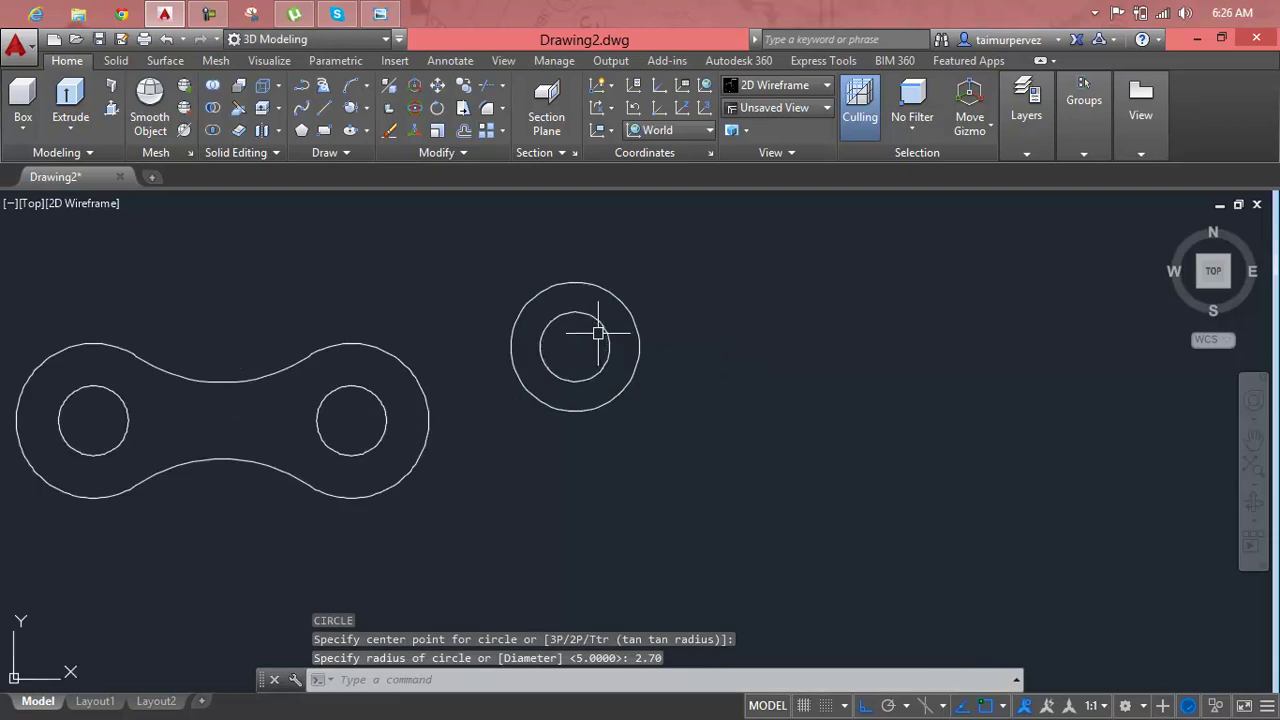
{"action": "scroll", "coordinate": [600, 334], "scroll_direction": "up", "scroll_amount": 2}
{"action": "key", "text": "Escape"}
{"action": "key", "text": "Escape"}
{"action": "key", "text": "Escape"}
Copy the 2.70 circle to a spot right of the ring
{"action": "type", "text": "CO"}
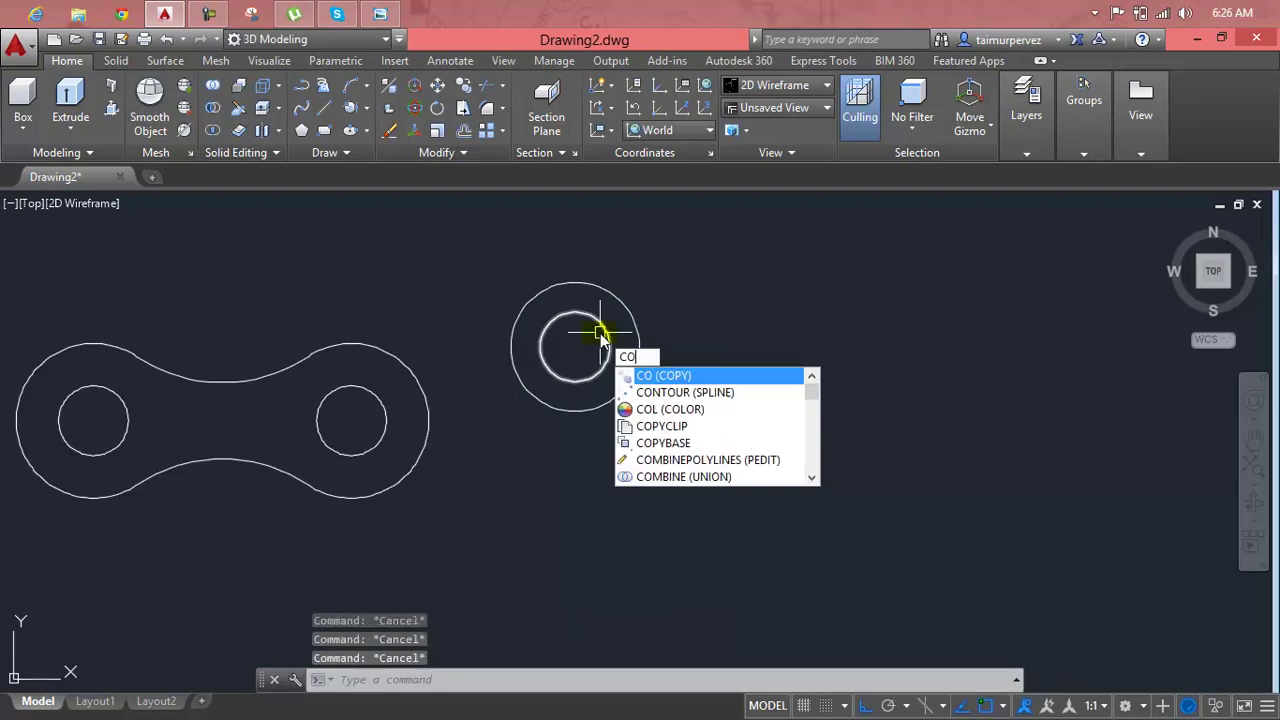
{"action": "key", "text": "Return"}
{"action": "left_click", "coordinate": [599, 332]}
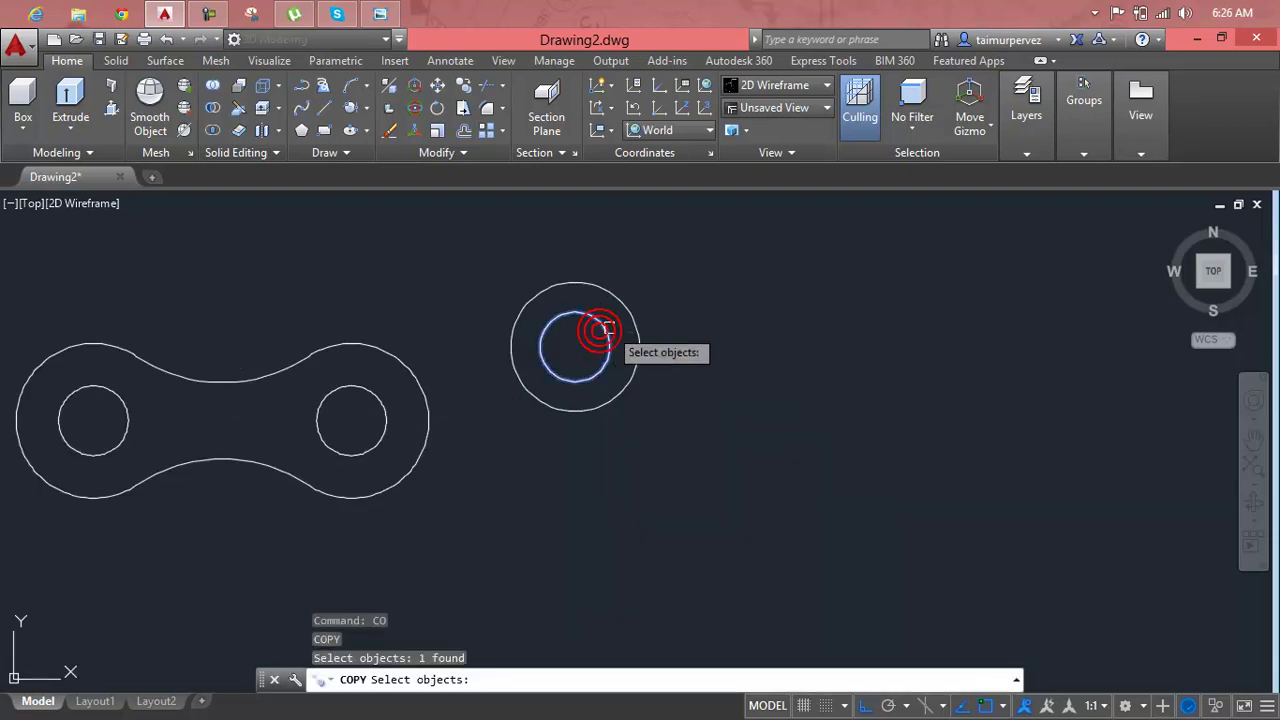
{"action": "key", "text": "Return"}
{"action": "left_click", "coordinate": [575, 347]}
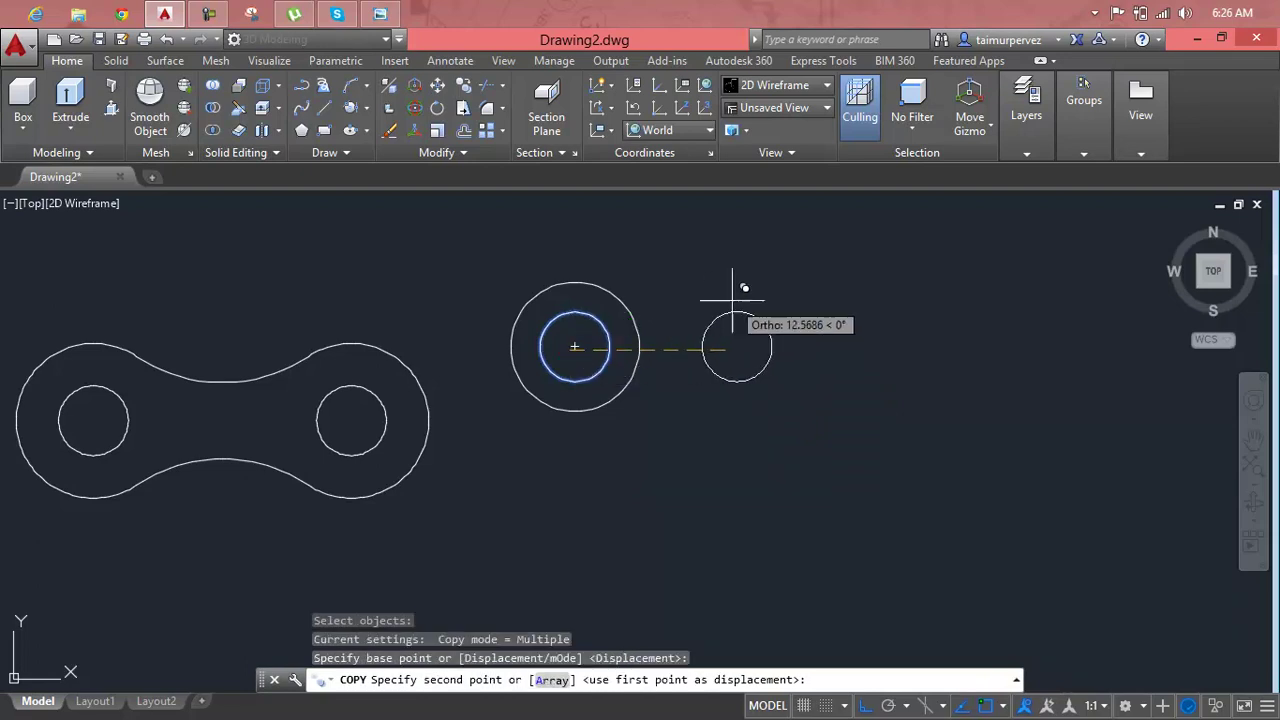
{"action": "left_click", "coordinate": [790, 302]}
{"action": "key", "text": "Escape"}
{"action": "key", "text": "Escape"}
{"action": "key", "text": "Escape"}
{"action": "scroll", "coordinate": [828, 338], "scroll_direction": "down", "scroll_amount": 2}
{"action": "middle_click_drag", "start_coordinate": [828, 338], "coordinate": [863, 380]}
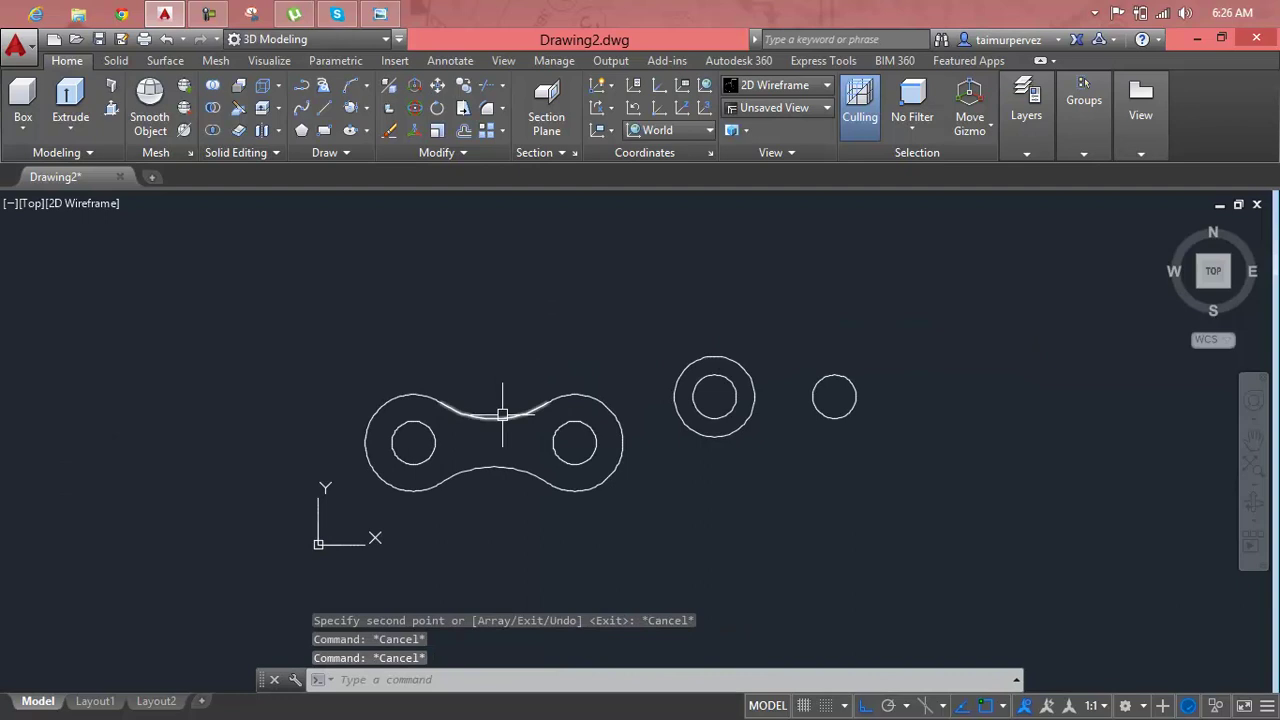
{"action": "key", "text": "Escape"}
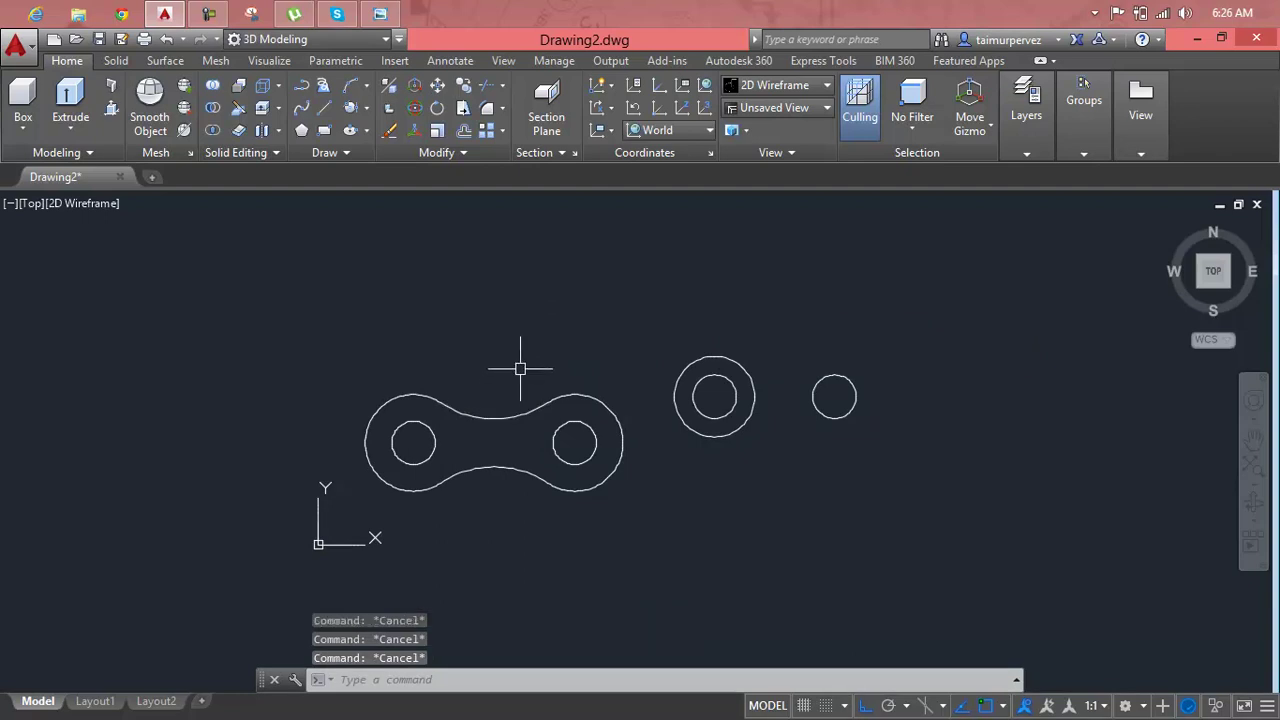
Use JOIN on a crossing window to convert the link outline's four pieces into one polyline
{"action": "type", "text": "j"}
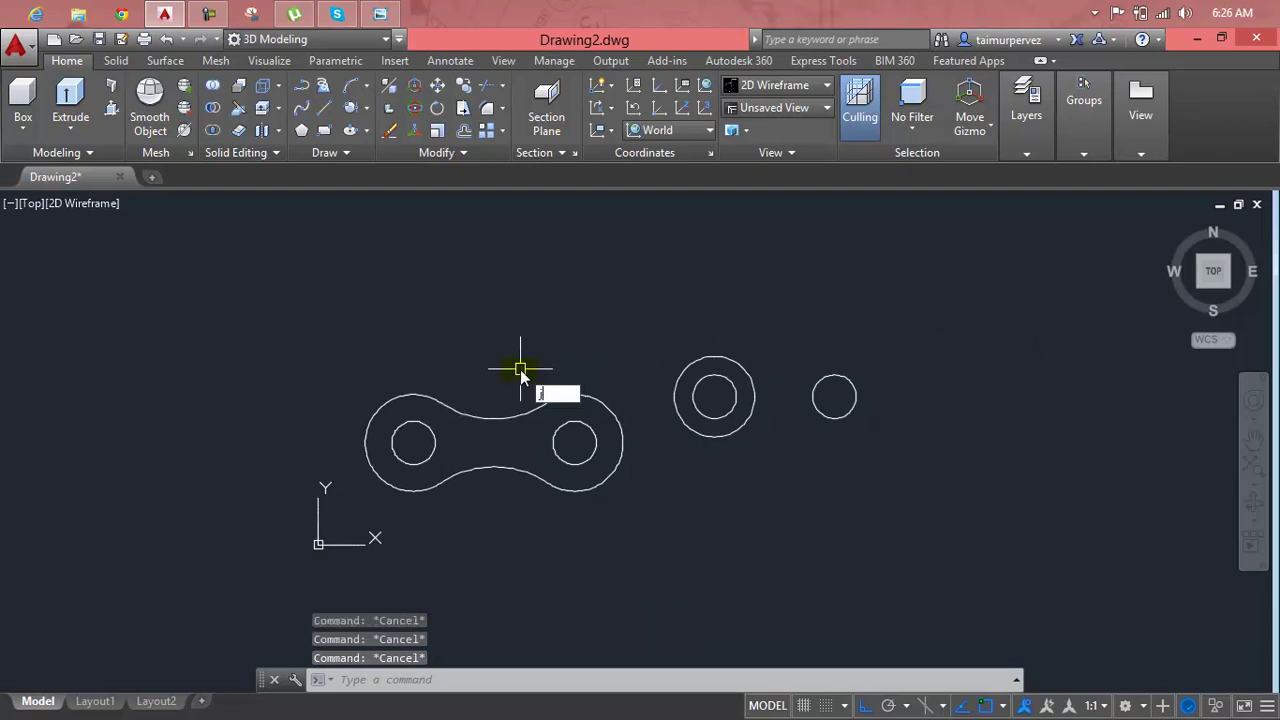
{"action": "key", "text": "Return"}
{"action": "left_click", "coordinate": [601, 376]}
{"action": "left_click", "coordinate": [428, 494]}
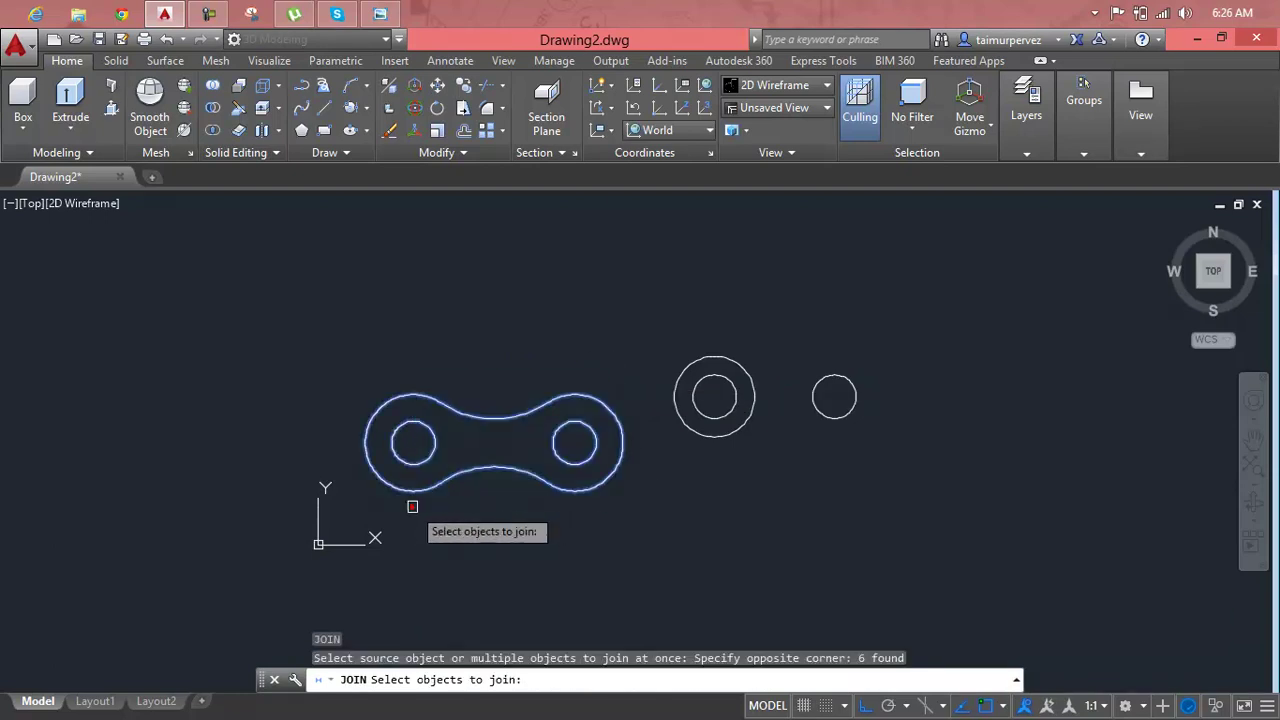
{"action": "key", "text": "Return"}
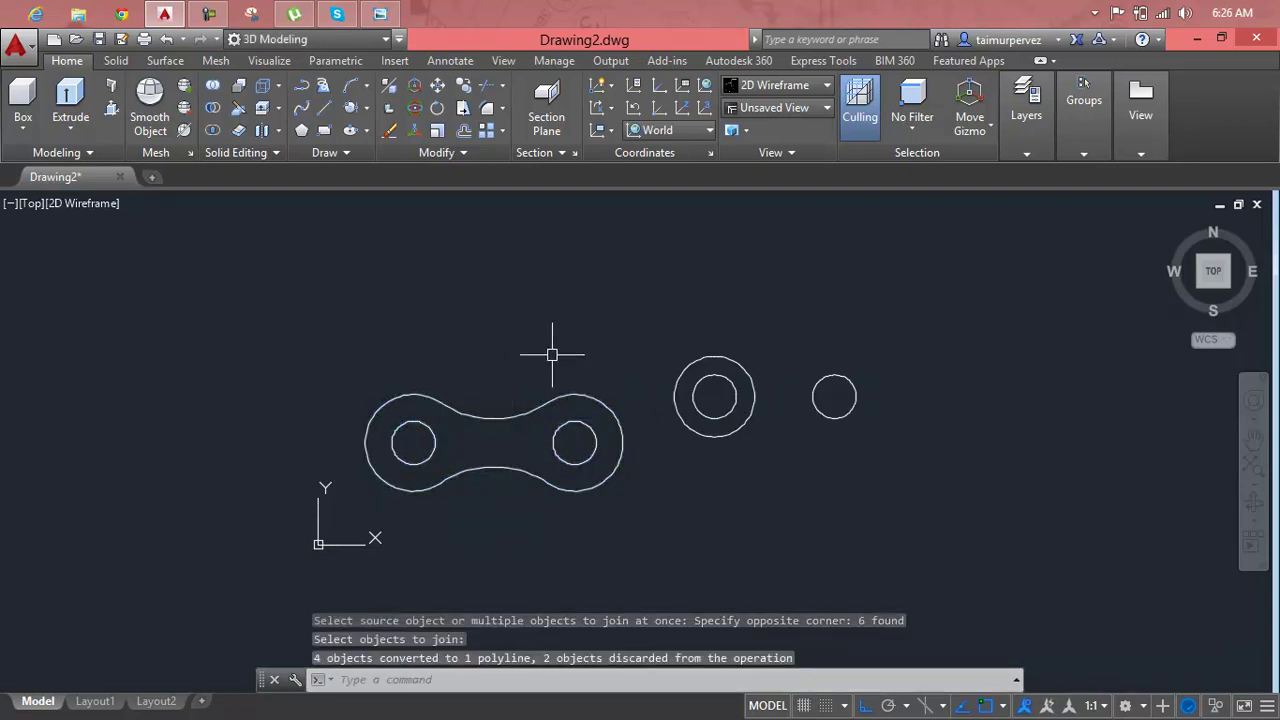
{"action": "key", "text": "Escape"}
{"action": "key", "text": "Escape"}
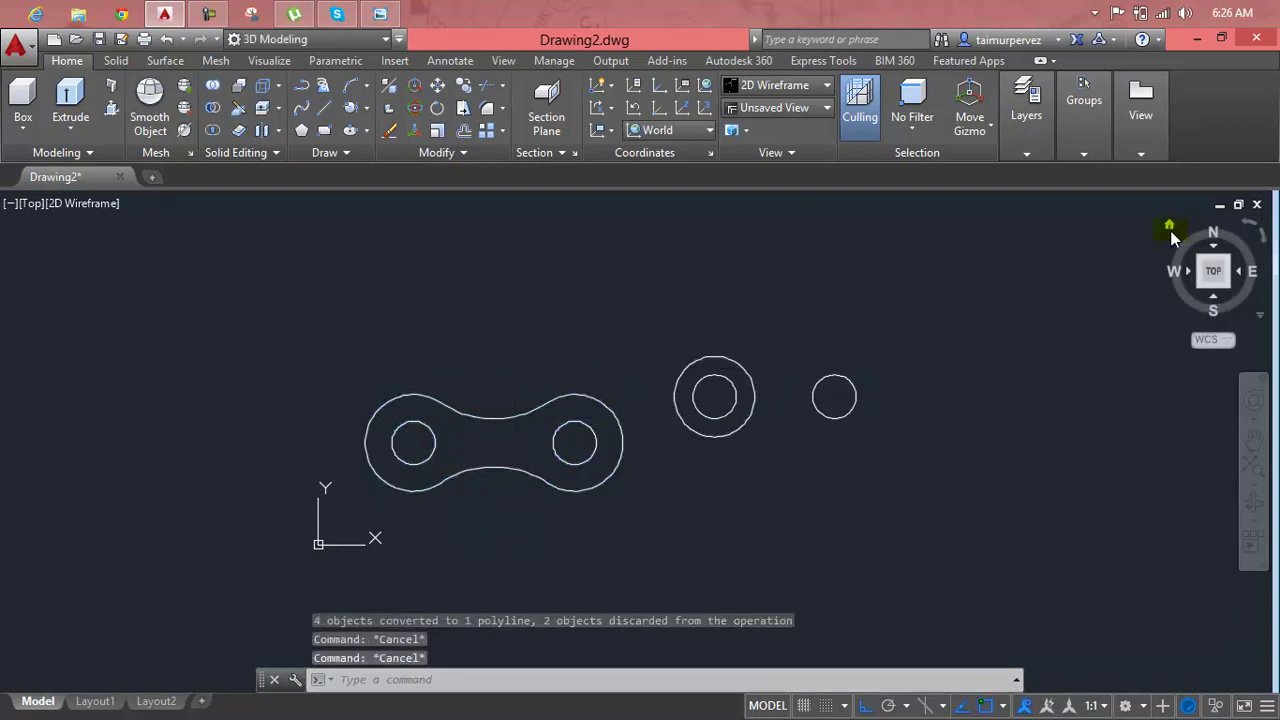
Switch to an isometric view and turn off 'Display at UCS origin point' in UCS settings
{"action": "left_click", "coordinate": [1172, 230]}
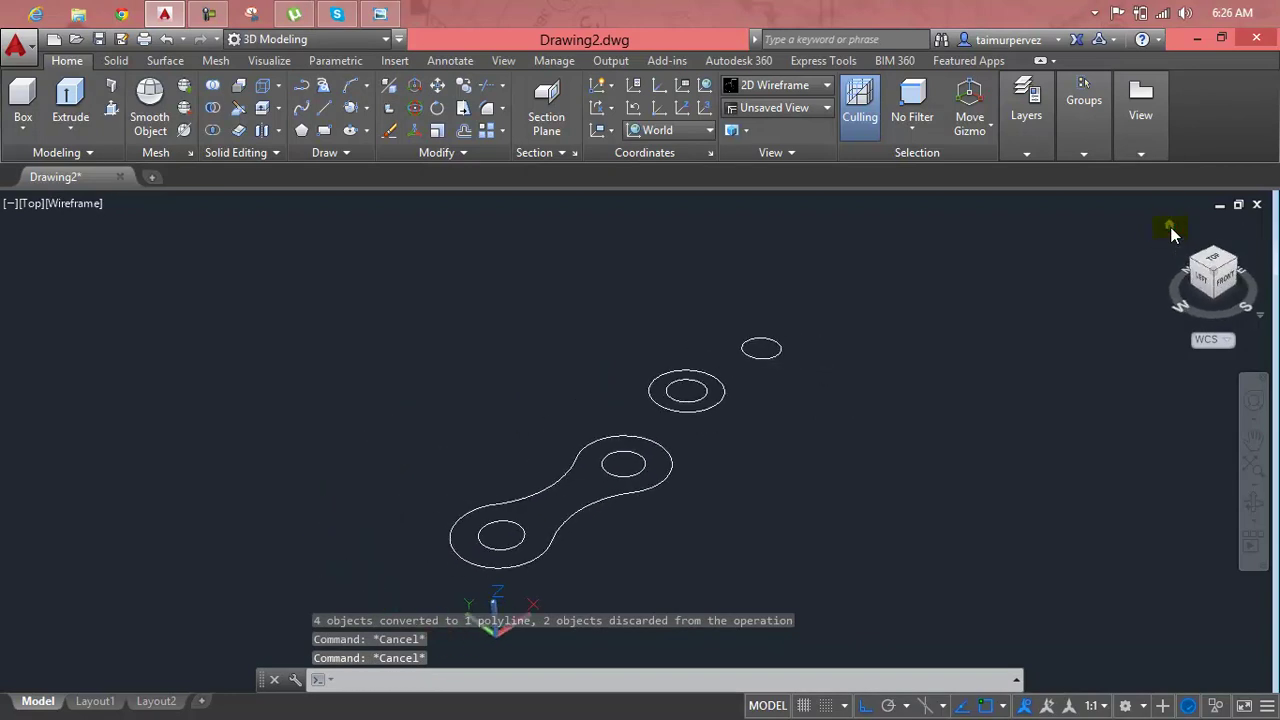
{"action": "scroll", "coordinate": [506, 483], "scroll_direction": "up", "scroll_amount": 3}
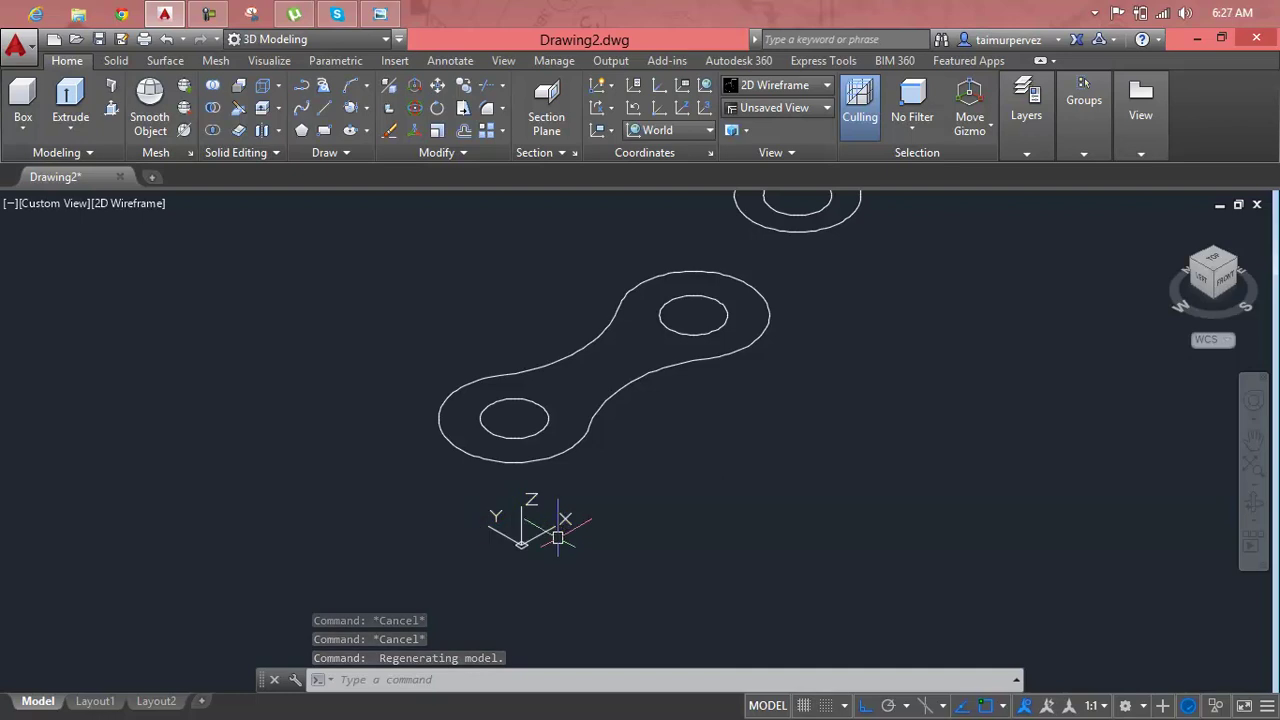
{"action": "type", "text": "UC"}
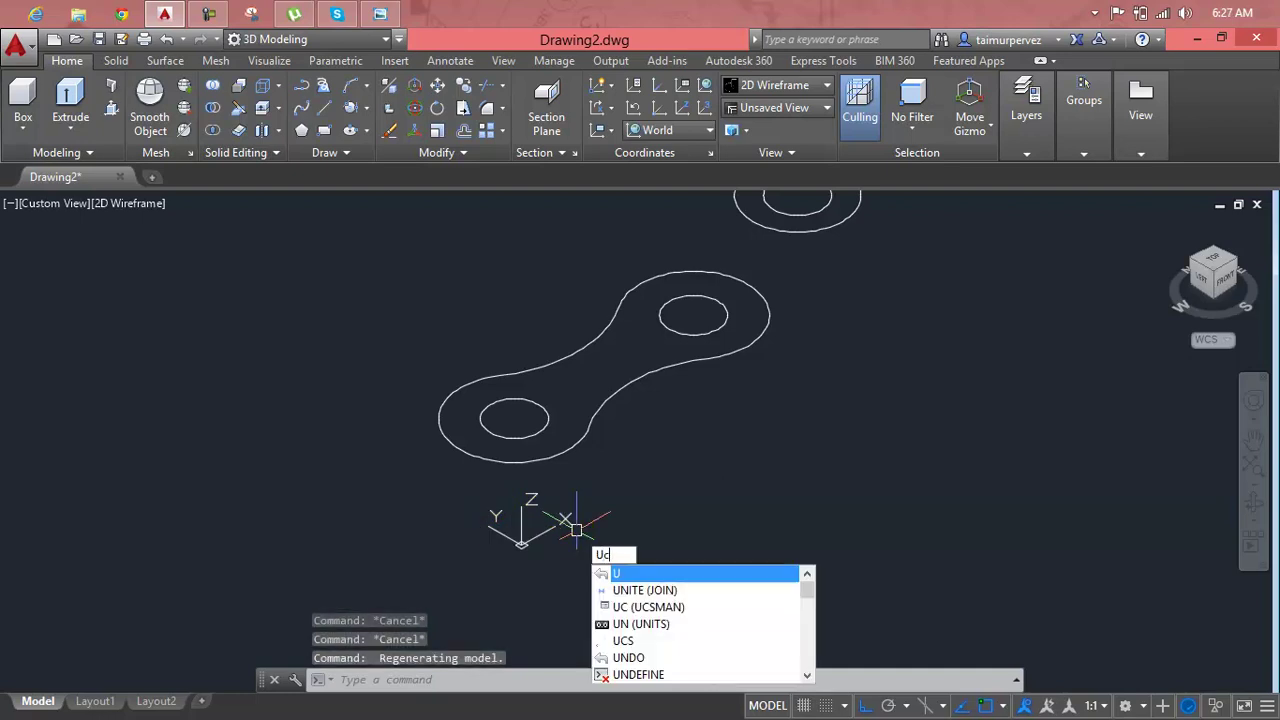
{"action": "key", "text": "Return"}
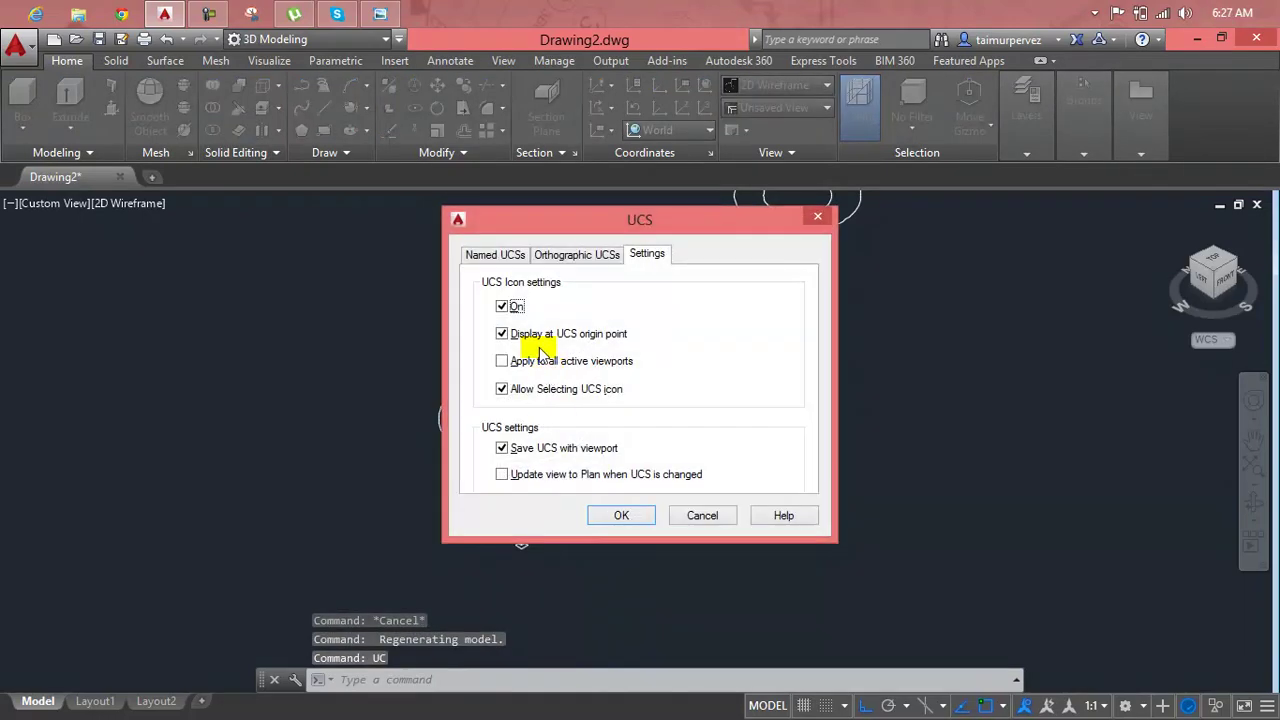
{"action": "left_click", "coordinate": [530, 334]}
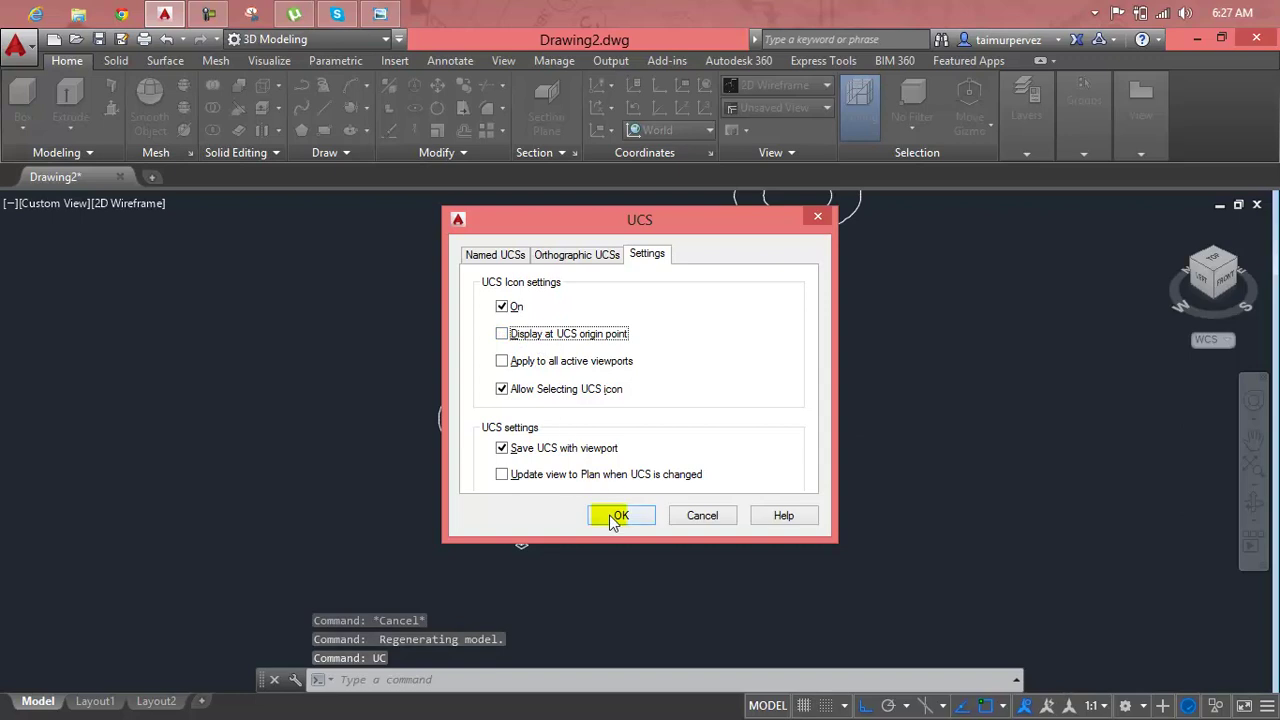
{"action": "left_click", "coordinate": [613, 520]}
{"action": "middle_click_drag", "start_coordinate": [594, 513], "coordinate": [594, 513]}
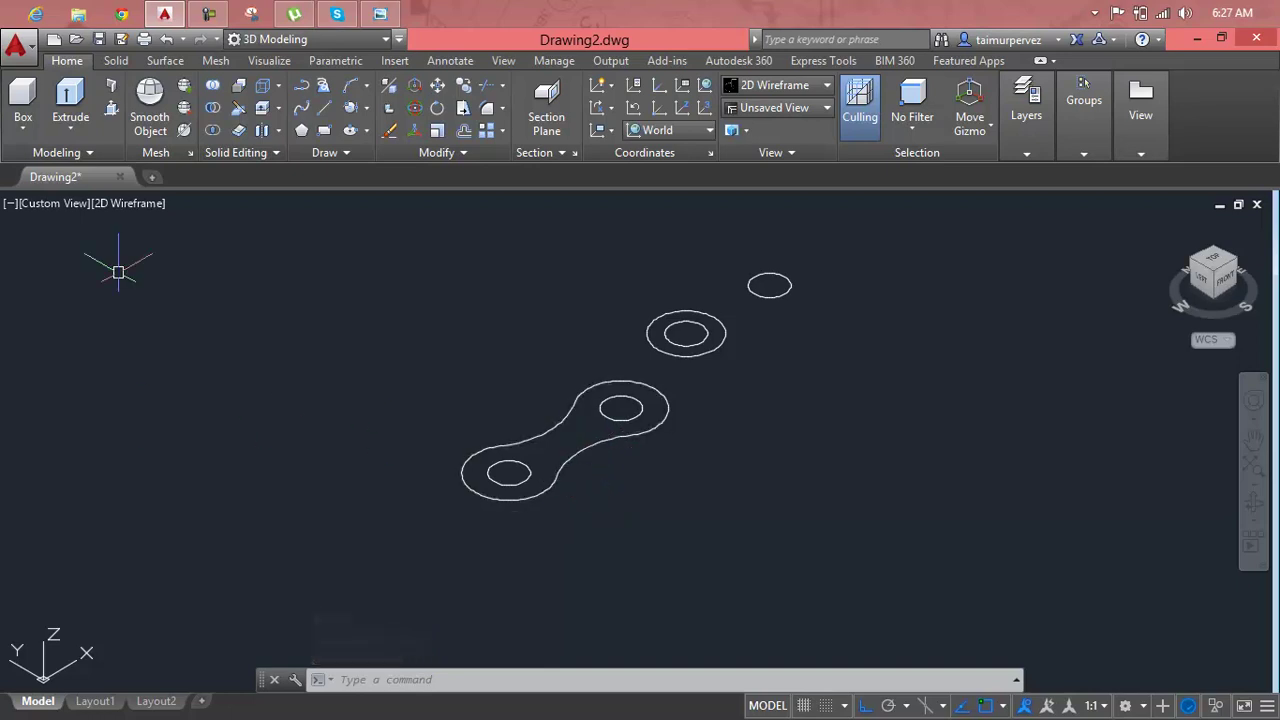
Press-pull the link plate region to 2 units and the ring to 4 units
{"action": "left_click", "coordinate": [113, 110]}
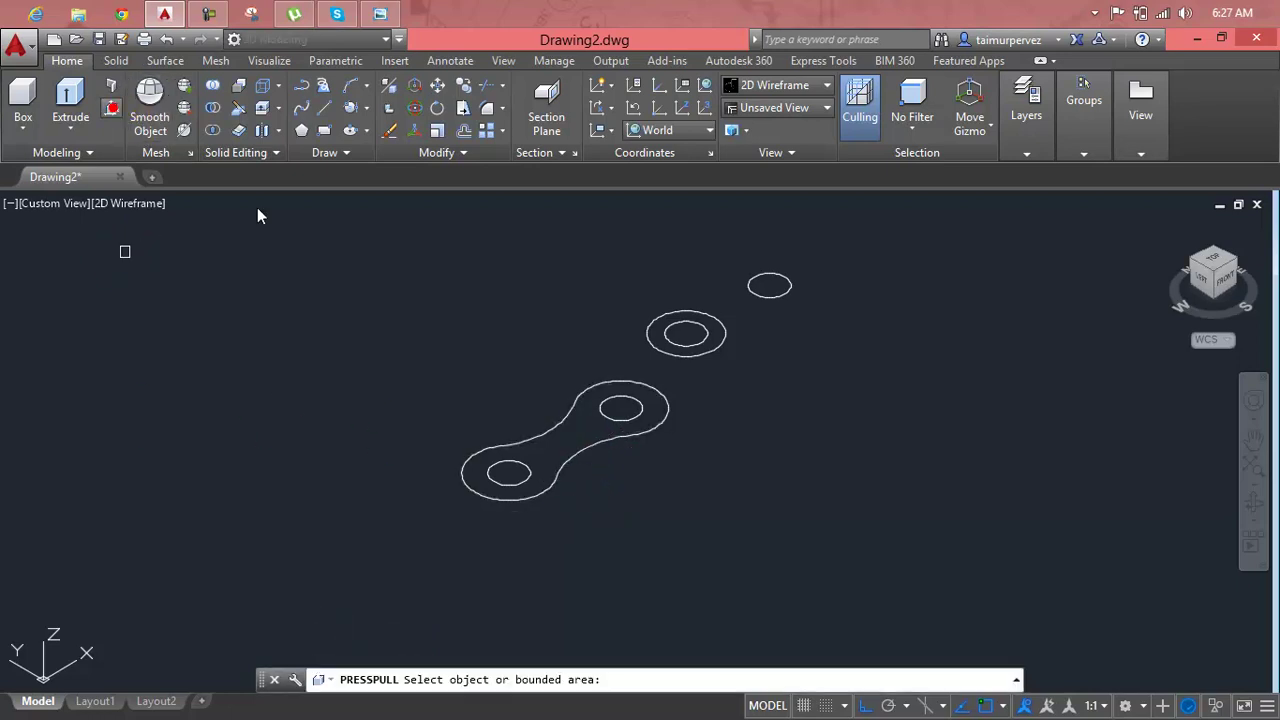
{"action": "left_click", "coordinate": [574, 436]}
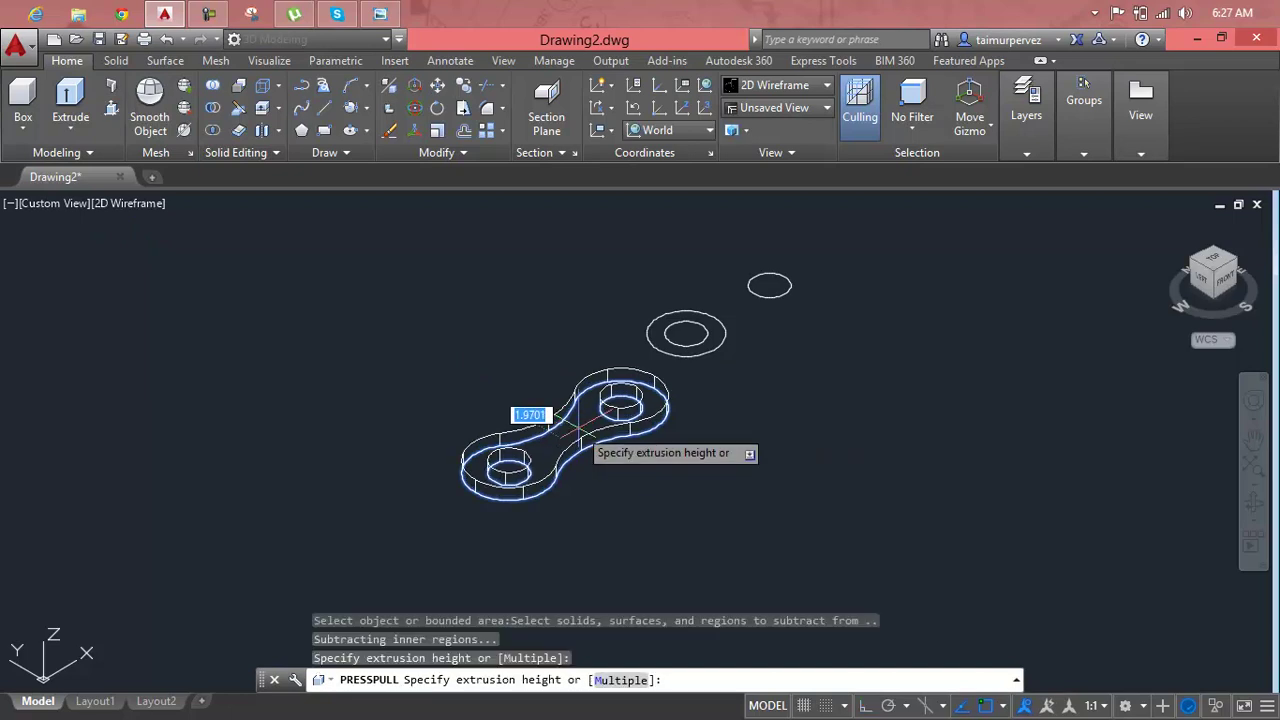
{"action": "key", "text": "Return"}
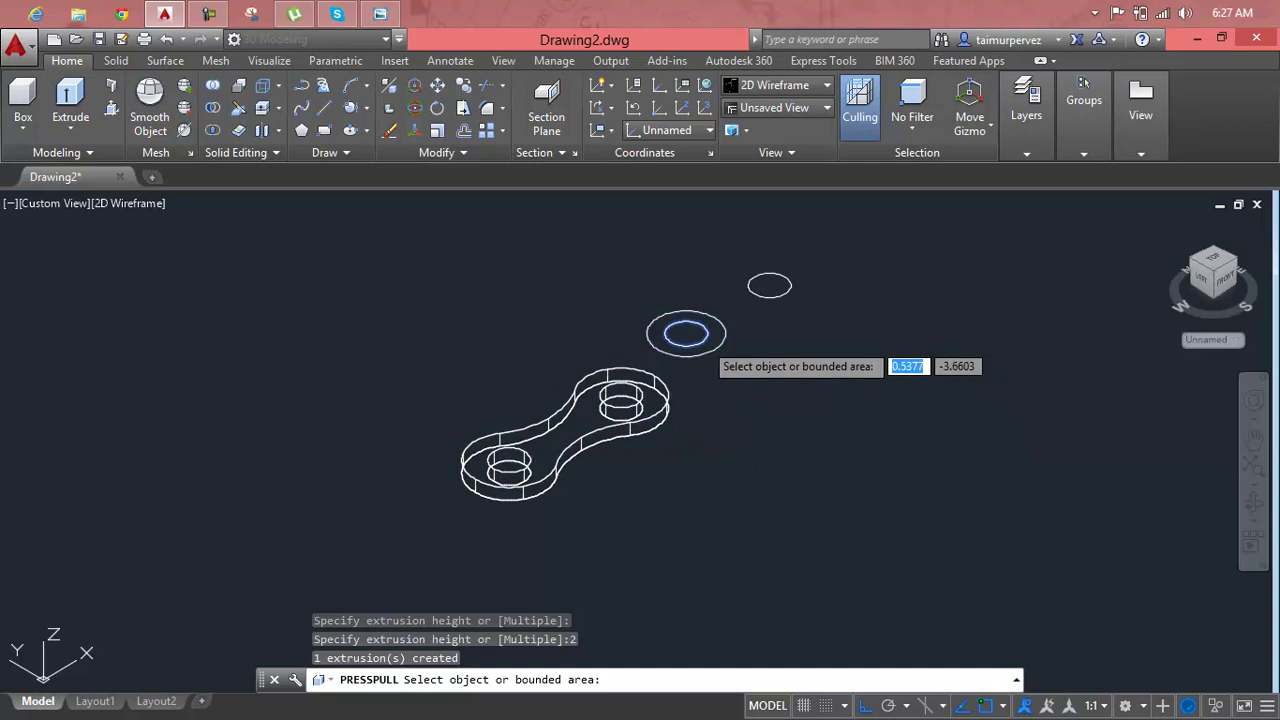
{"action": "scroll", "coordinate": [655, 334], "scroll_direction": "up", "scroll_amount": 3}
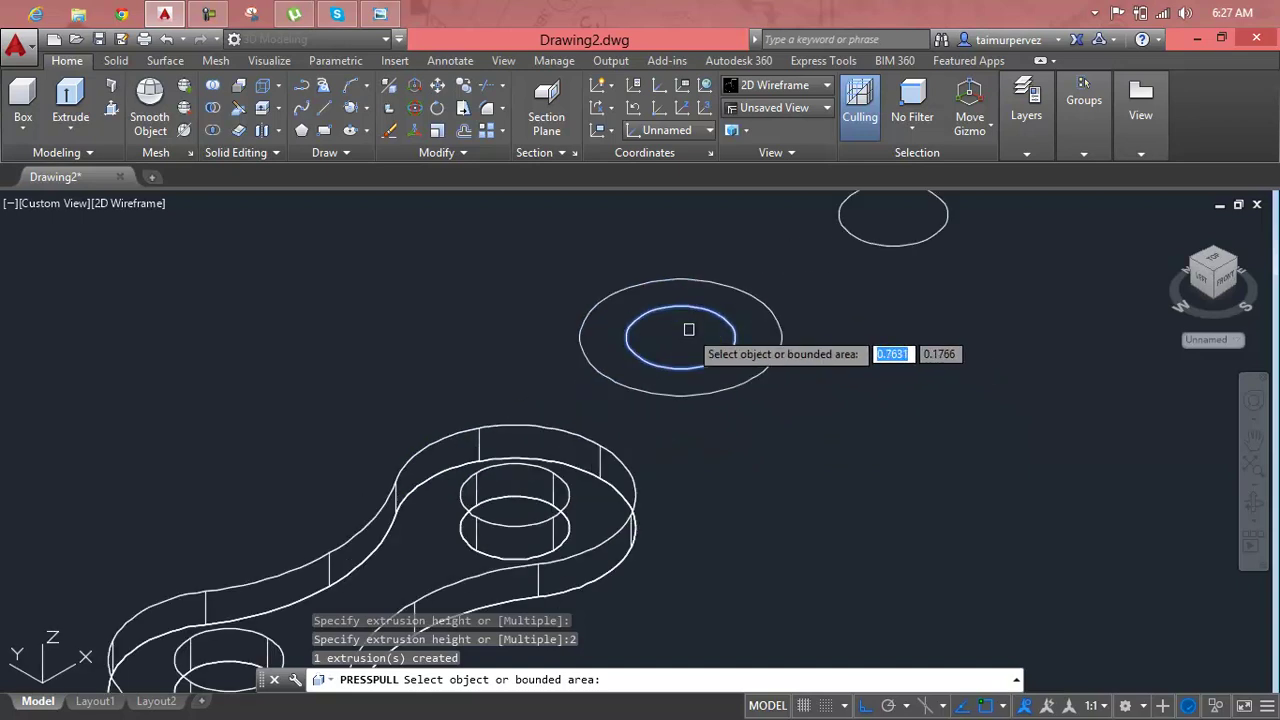
{"action": "left_click", "coordinate": [744, 359]}
{"action": "scroll", "coordinate": [732, 350], "scroll_direction": "down", "scroll_amount": 2}
{"action": "scroll", "coordinate": [735, 340], "scroll_direction": "down", "scroll_amount": 2}
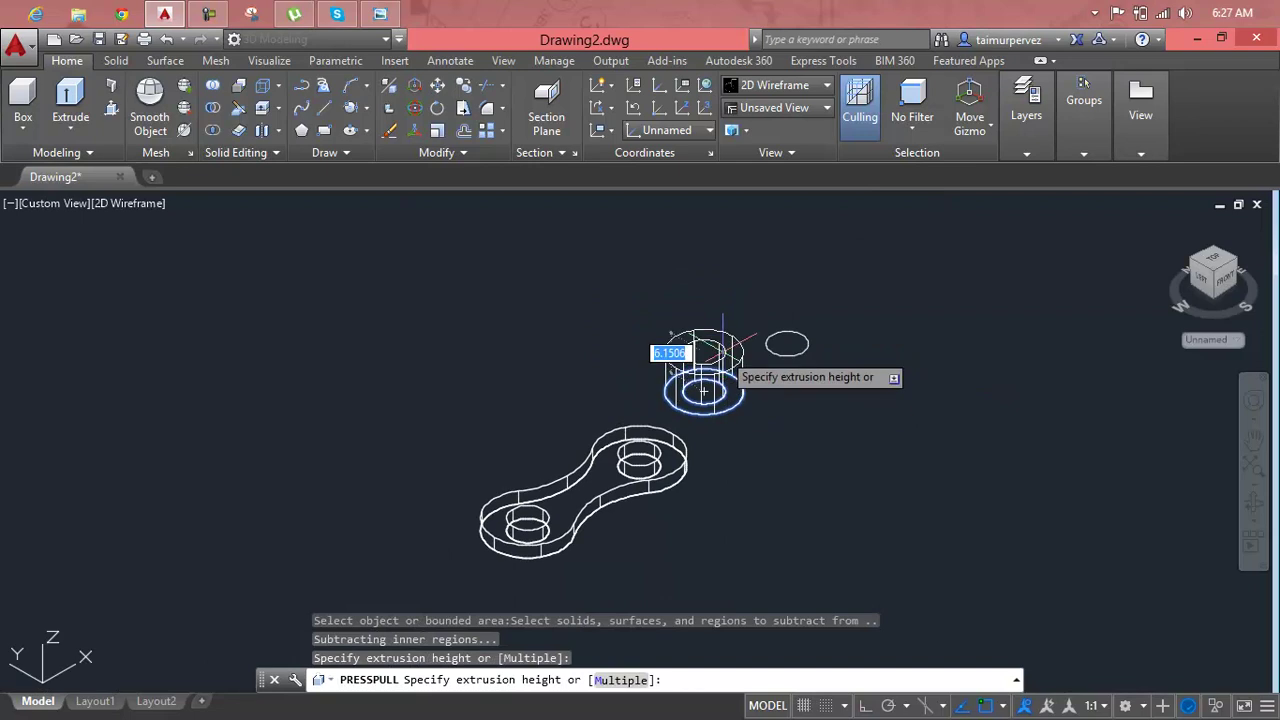
{"action": "key", "text": "Return"}
Extrude the small circle into an 8-unit pin, then switch to the Realistic visual style
{"action": "left_click", "coordinate": [787, 343]}
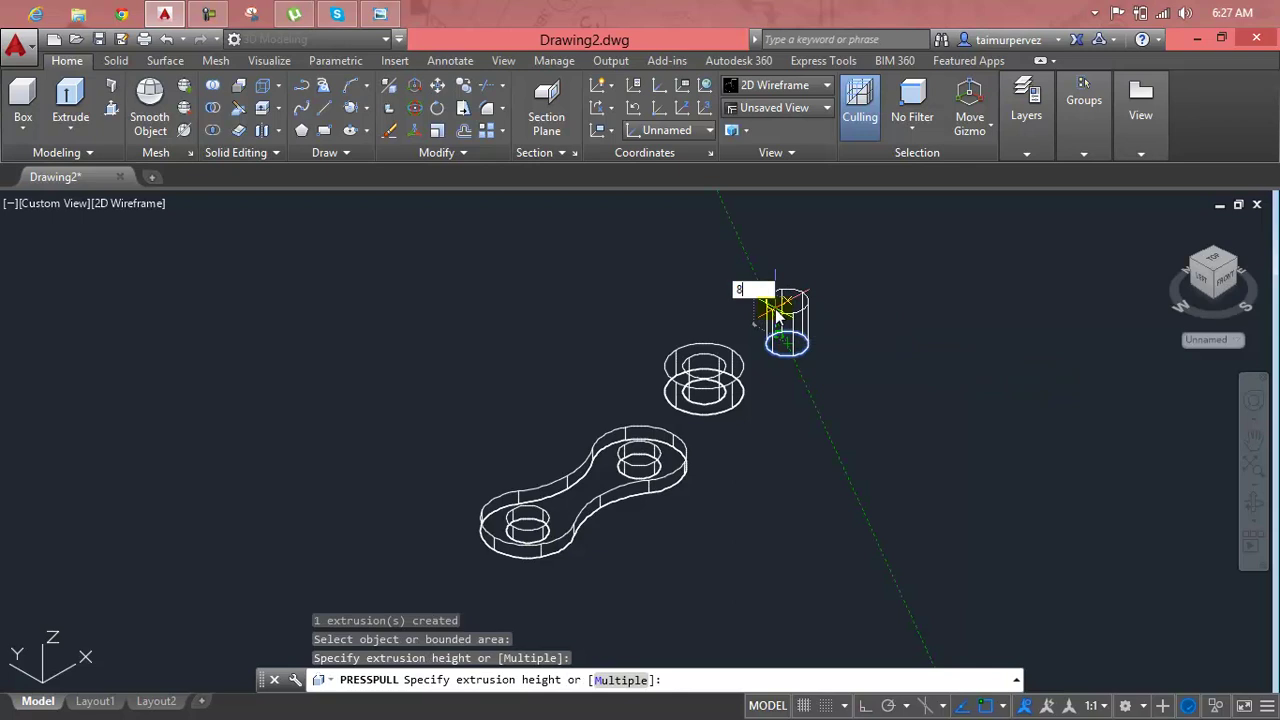
{"action": "key", "text": "Return"}
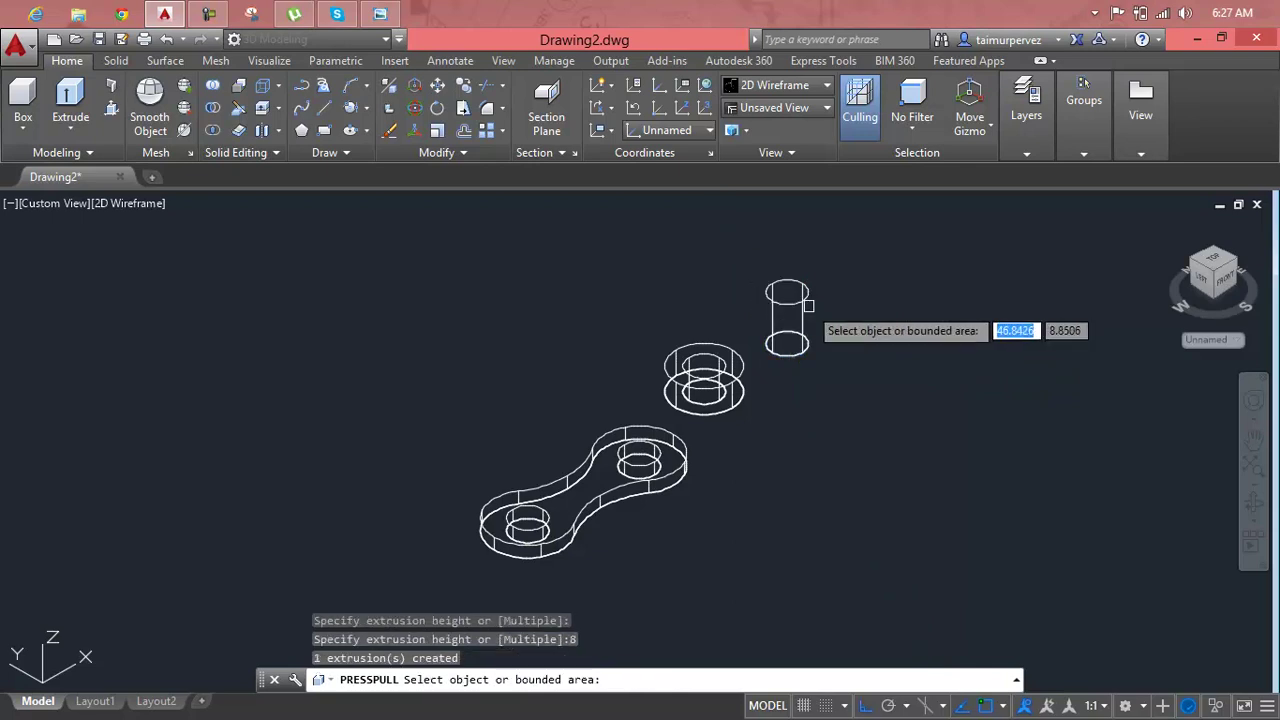
{"action": "key", "text": "Escape"}
{"action": "key", "text": "Escape"}
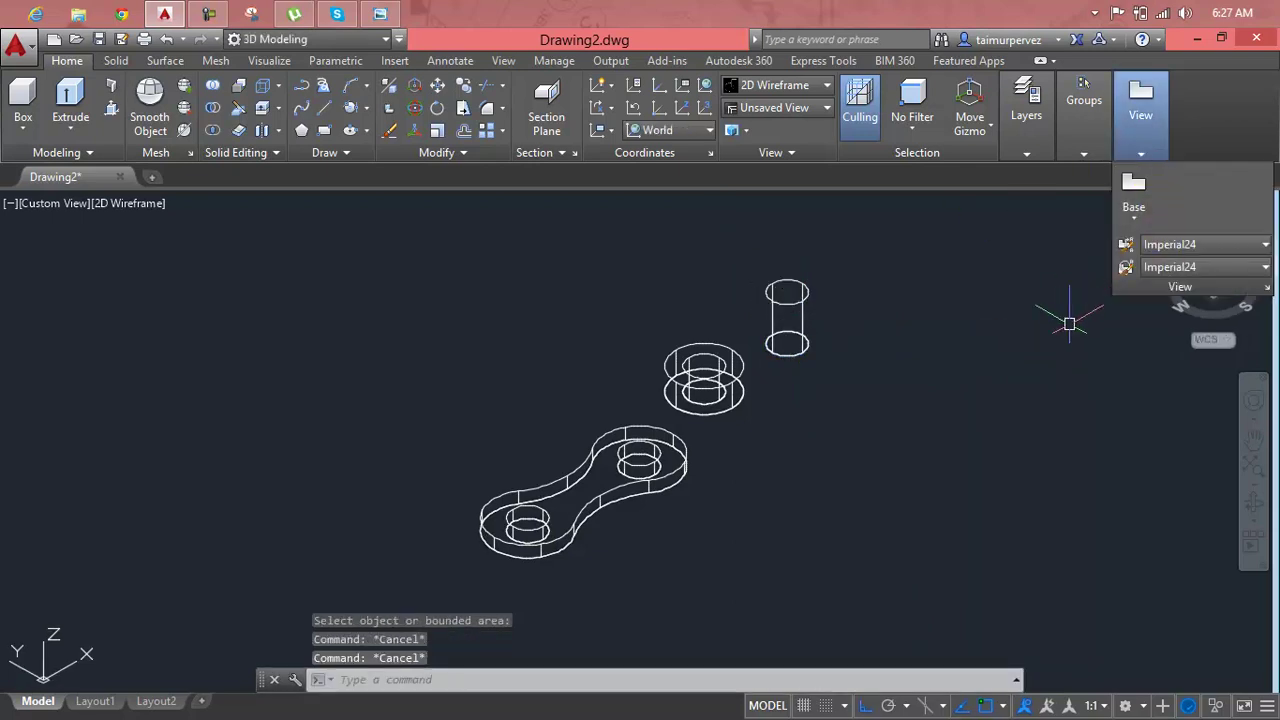
{"action": "left_click", "coordinate": [1069, 324]}
{"action": "key", "text": "Escape"}
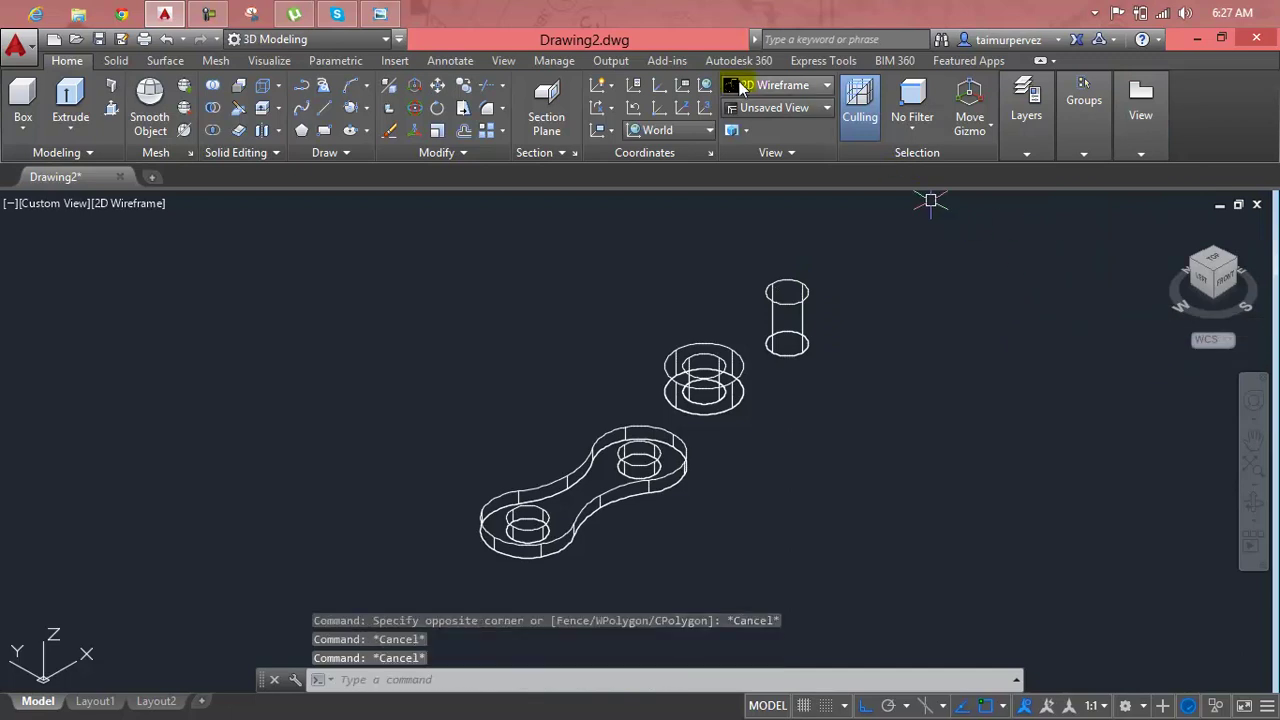
{"action": "left_click", "coordinate": [790, 86]}
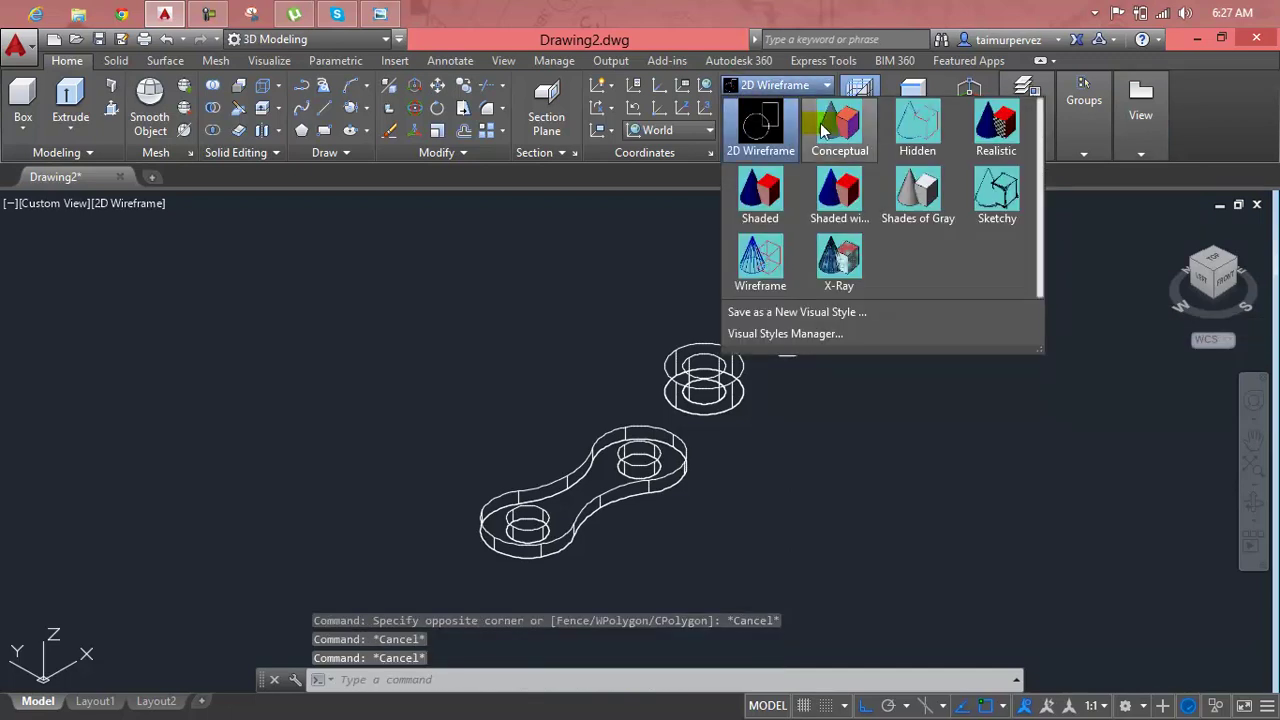
{"action": "left_click", "coordinate": [975, 140]}
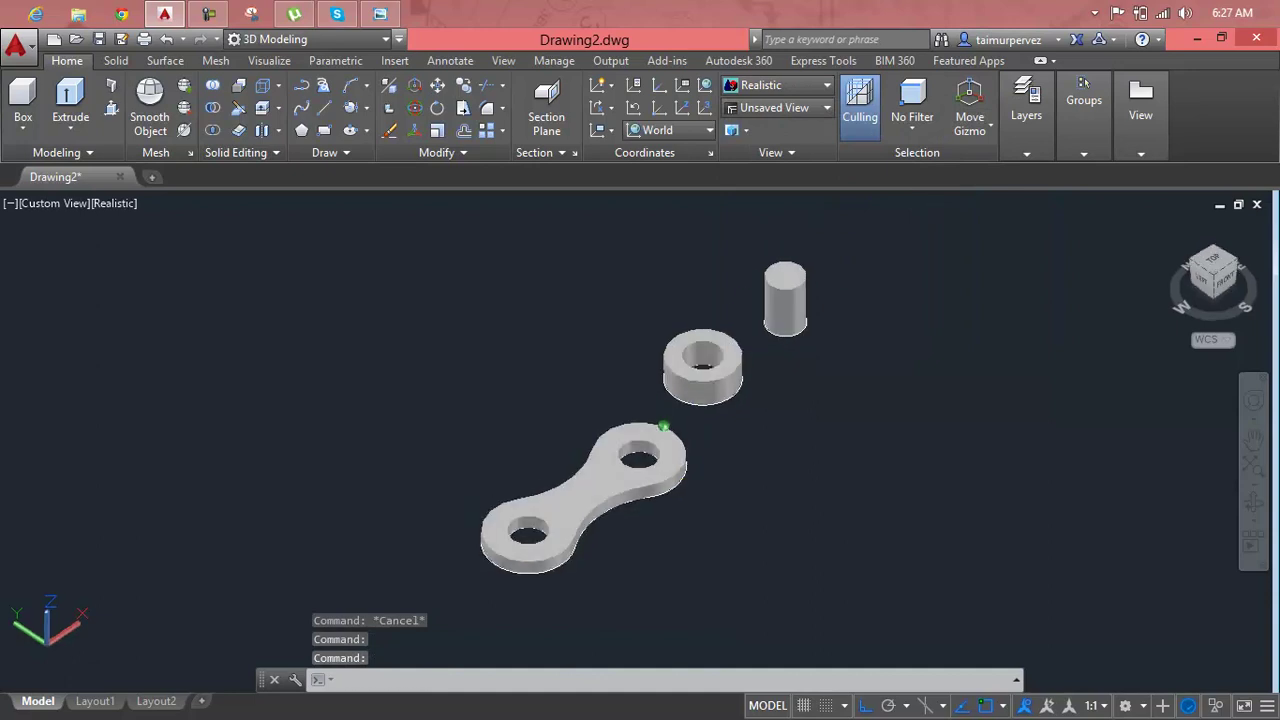
Zoom to the link plate and start a 0.3-radius fillet on its first edge
{"action": "scroll", "coordinate": [623, 508], "scroll_direction": "up", "scroll_amount": 2}
{"action": "middle_click_drag", "start_coordinate": [607, 444], "coordinate": [640, 422]}
{"action": "key", "text": "Escape"}
{"action": "scroll", "coordinate": [641, 430], "scroll_direction": "up", "scroll_amount": 2}
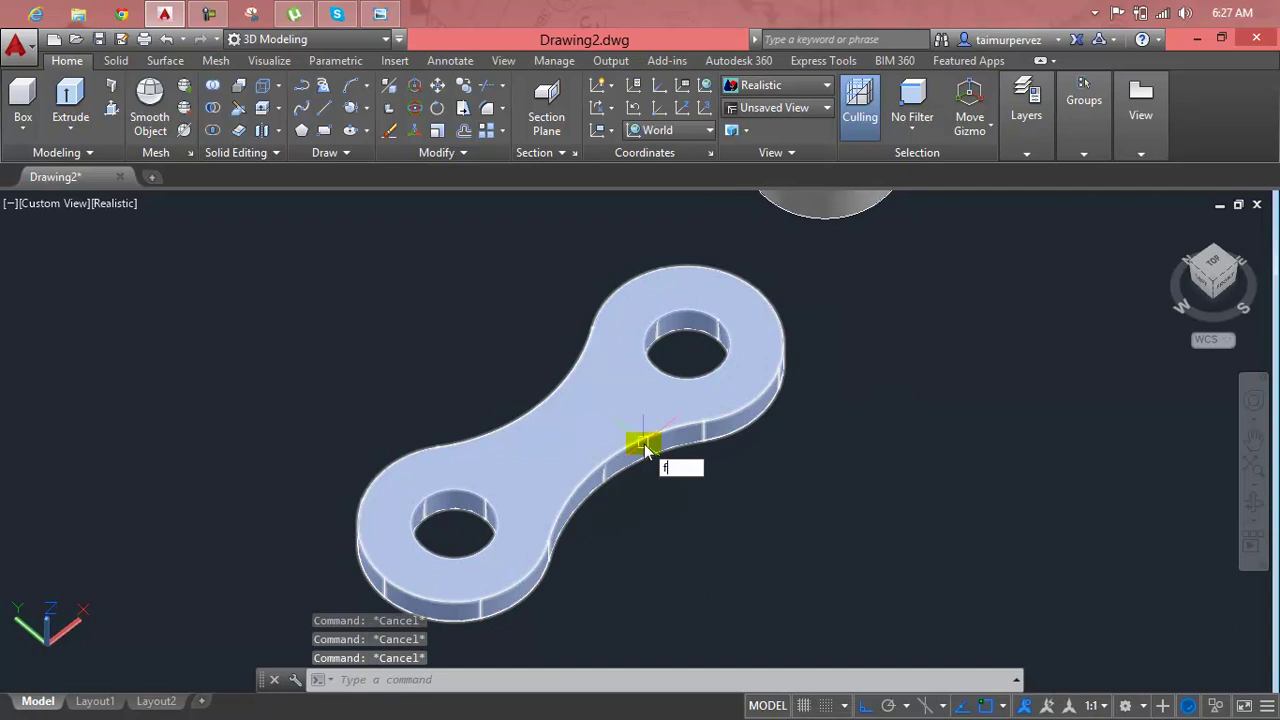
{"action": "key", "text": "Return"}
{"action": "type", "text": "r"}
{"action": "key", "text": "Return"}
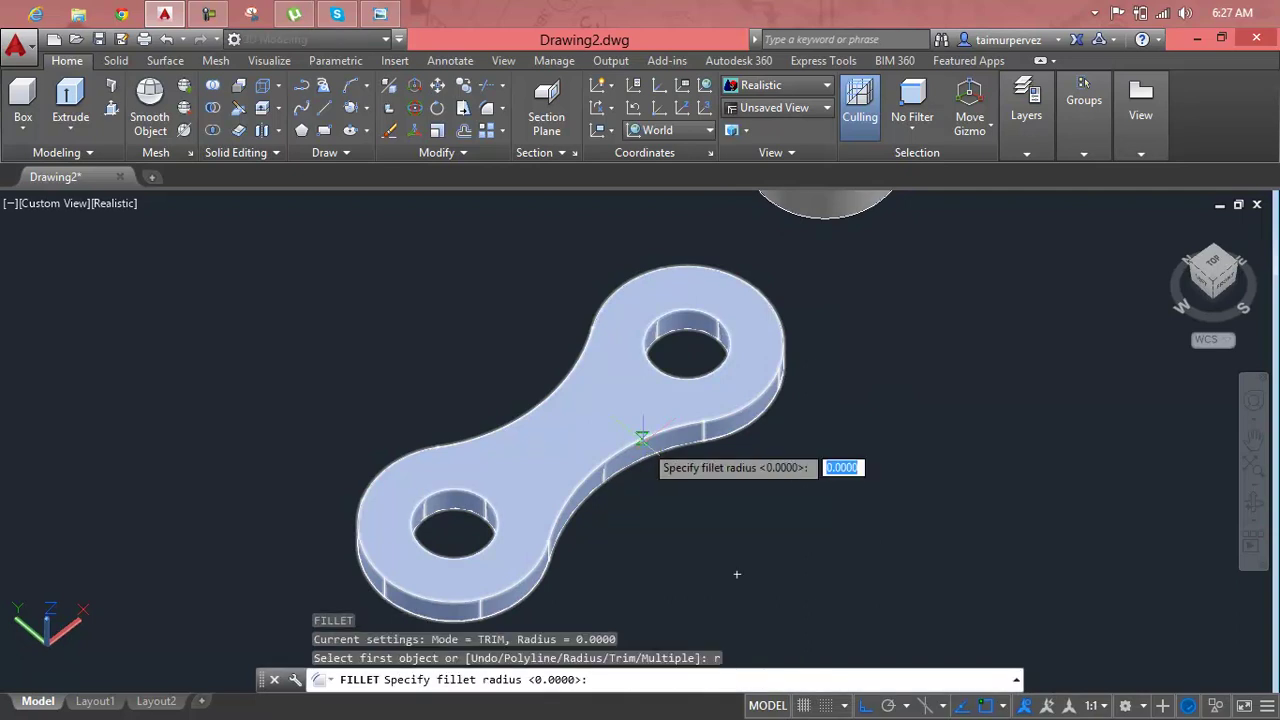
{"action": "type", "text": "0"}
{"action": "key", "text": "Return"}
{"action": "left_click", "coordinate": [642, 437]}
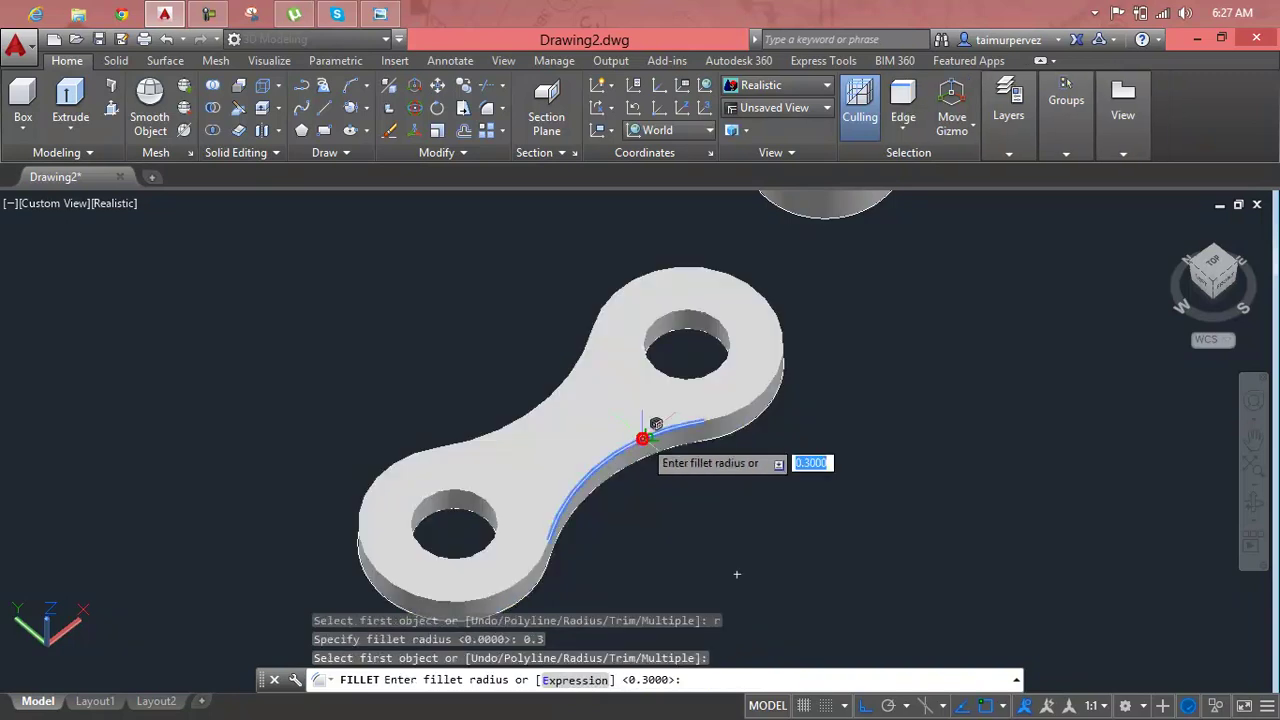
{"action": "key", "text": "Return"}
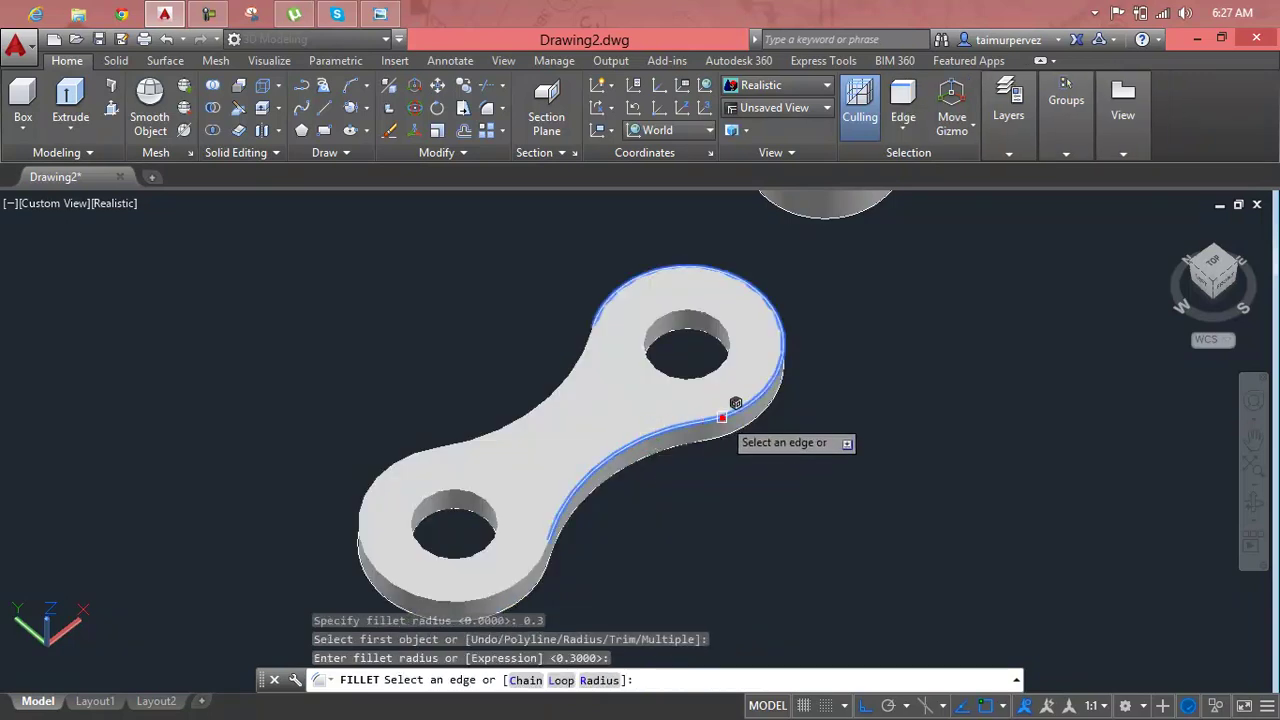
Add the upper and left outer edges and both hole top edges, then apply the fillet
{"action": "left_click", "coordinate": [714, 418]}
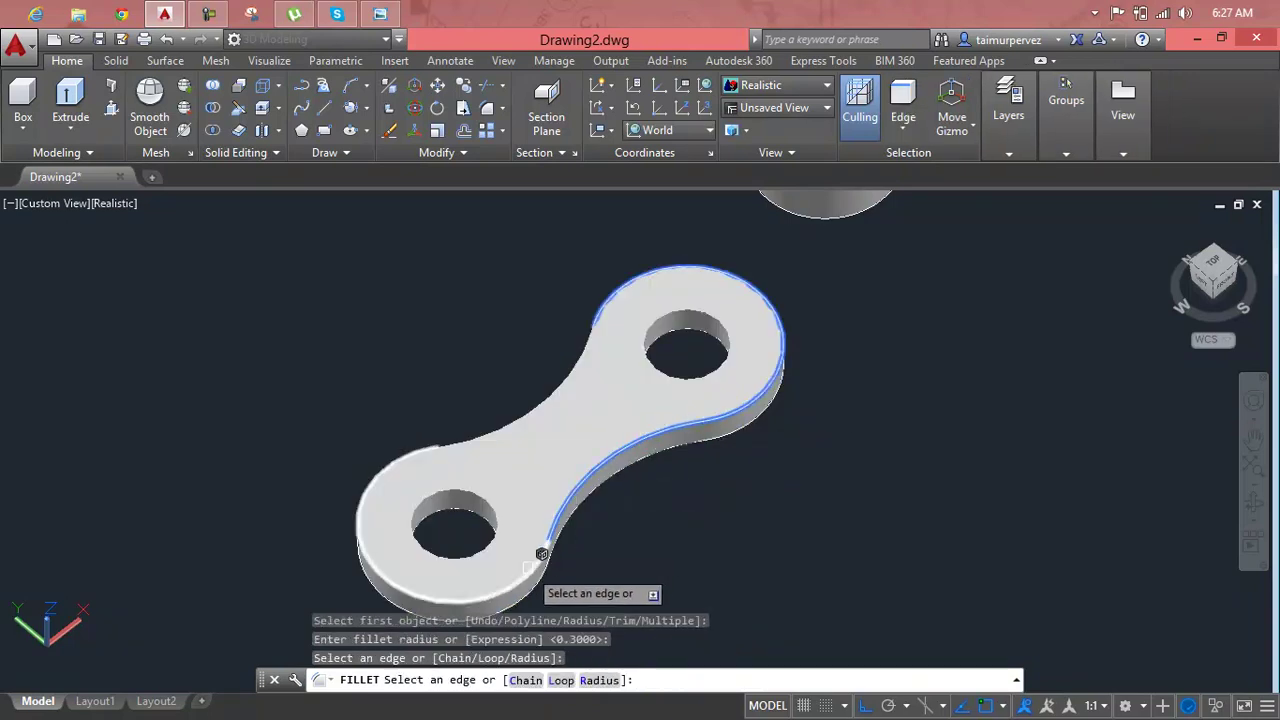
{"action": "left_click", "coordinate": [528, 573]}
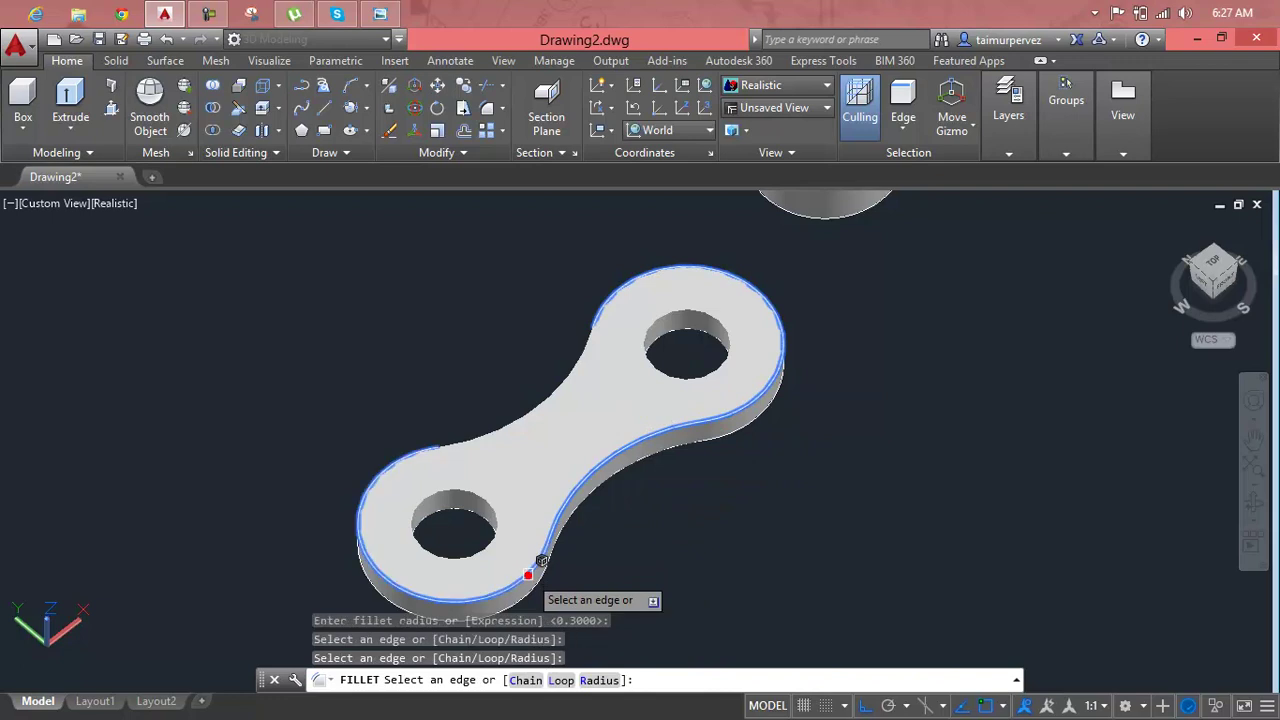
{"action": "left_click", "coordinate": [482, 441]}
{"action": "left_click", "coordinate": [460, 490]}
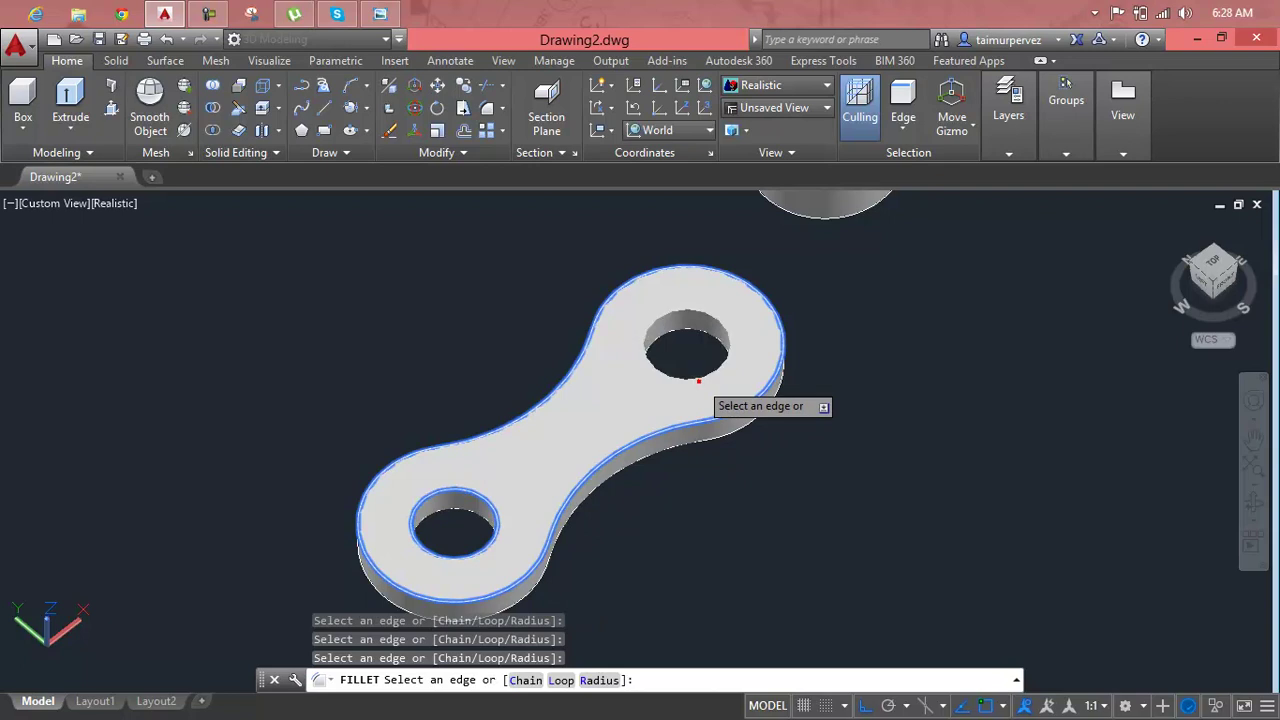
{"action": "left_click", "coordinate": [698, 379]}
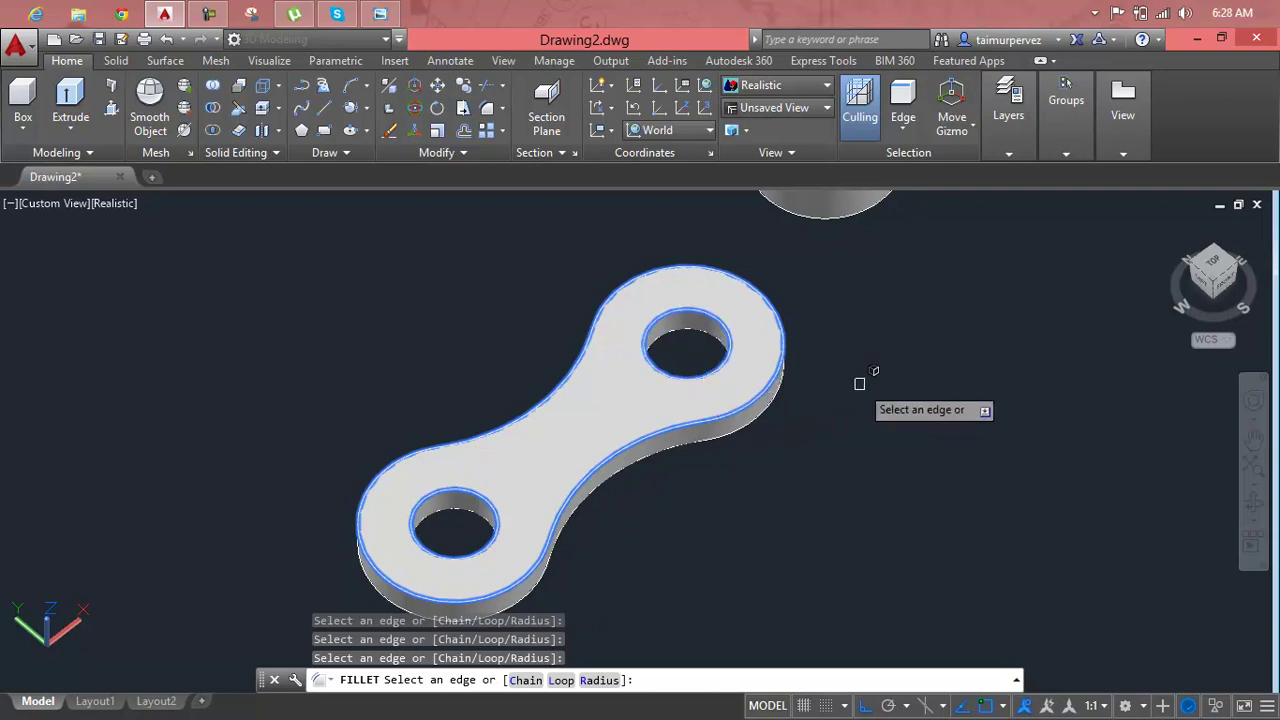
{"action": "key", "text": "Return"}
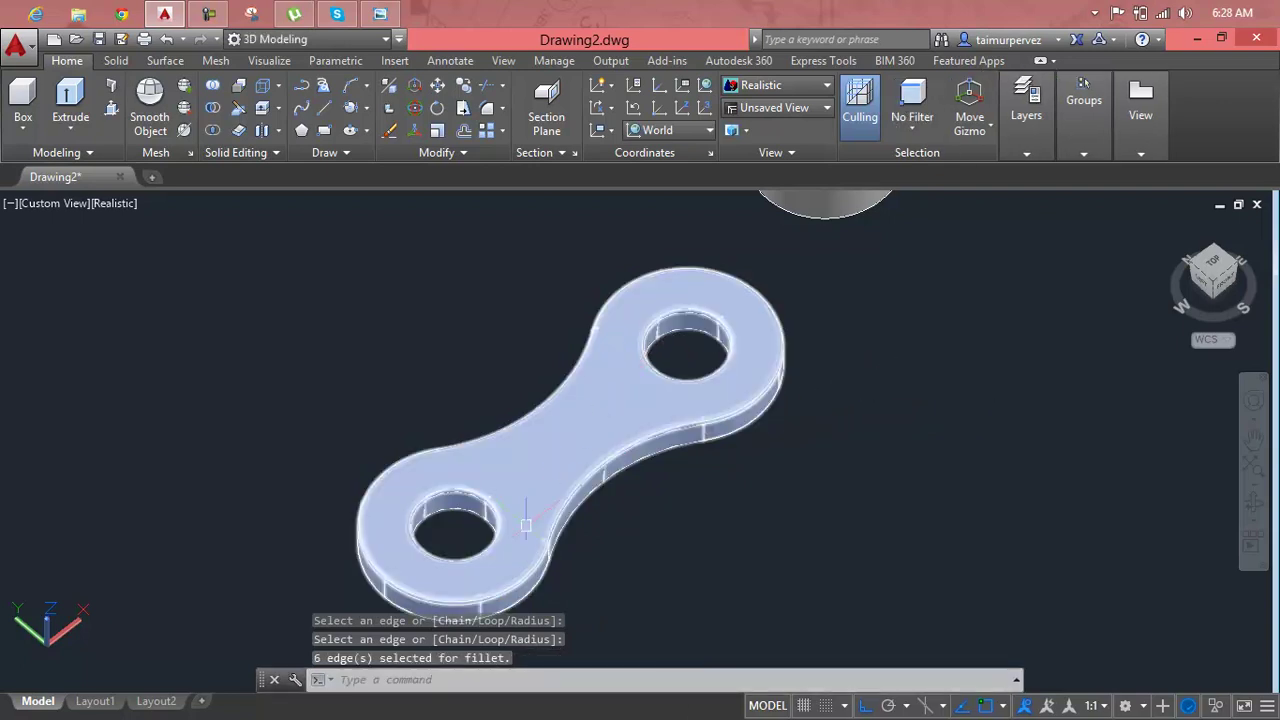
Orbit to a near-front view of the link and try a fillet, which fails
{"action": "scroll", "coordinate": [525, 525], "scroll_direction": "up", "scroll_amount": 2}
{"action": "scroll", "coordinate": [510, 505], "scroll_direction": "up", "scroll_amount": 5}
{"action": "scroll", "coordinate": [480, 470], "scroll_direction": "up", "scroll_amount": 3}
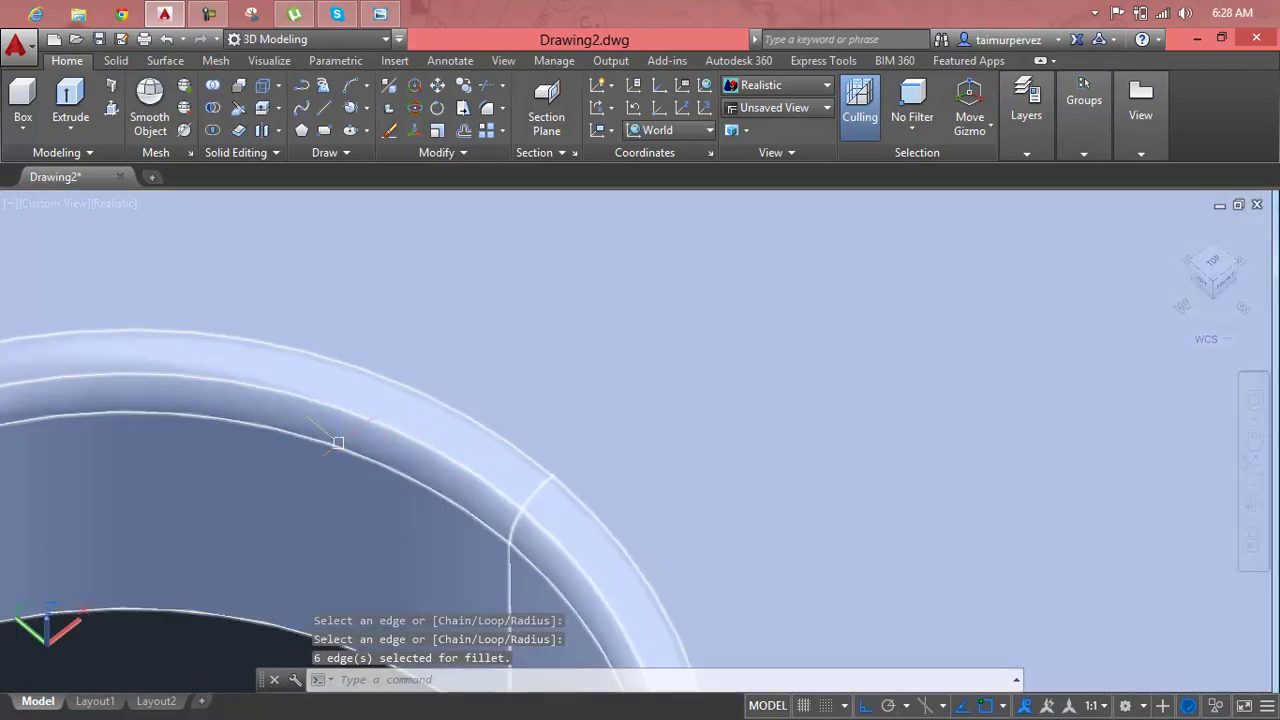
{"action": "scroll", "coordinate": [338, 442], "scroll_direction": "down", "scroll_amount": 4}
{"action": "scroll", "coordinate": [338, 442], "scroll_direction": "down", "scroll_amount": 4}
{"action": "middle_click_drag", "start_coordinate": [400, 440], "coordinate": [490, 438], "text": "shift"}
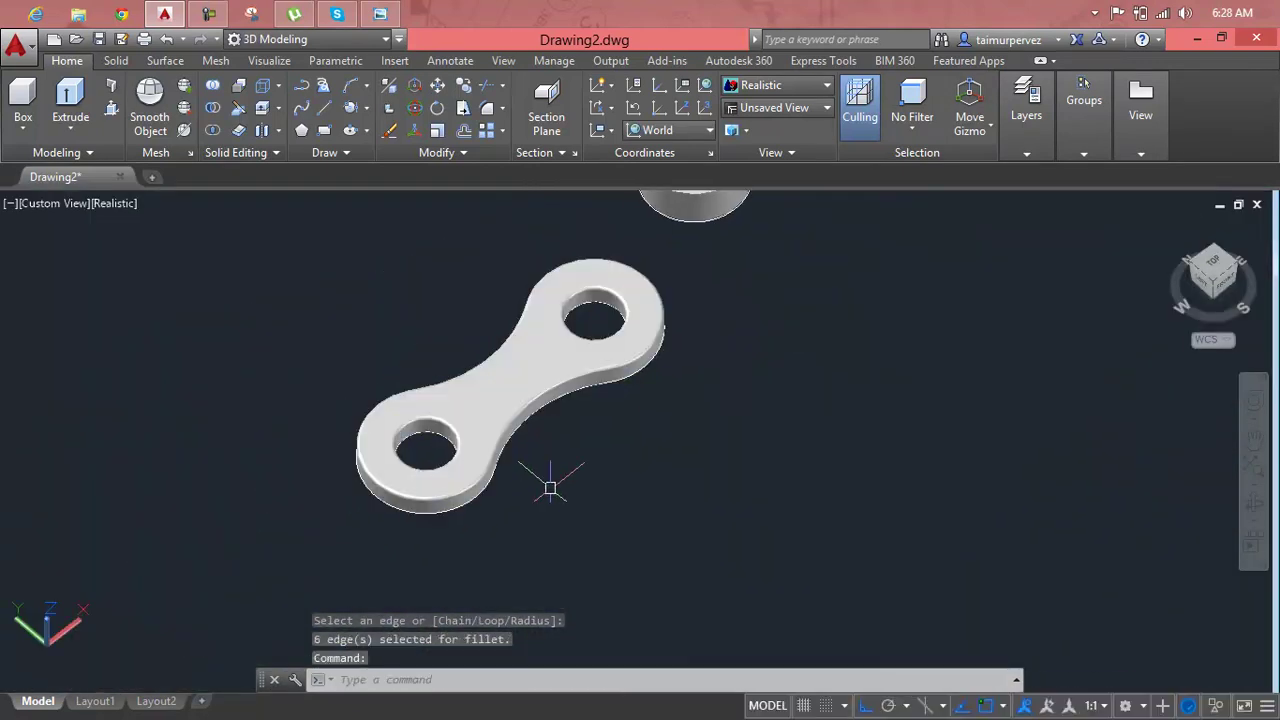
{"action": "mouse_move", "coordinate": [550, 488]}
{"action": "middle_mouse_down", "text": "shift"}
{"action": "mouse_move", "coordinate": [517, 332]}
{"action": "mouse_move", "coordinate": [480, 274]}
{"action": "mouse_move", "coordinate": [371, 300]}
{"action": "mouse_move", "coordinate": [431, 254]}
{"action": "middle_mouse_up", "text": "shift"}
{"action": "scroll", "coordinate": [395, 368], "scroll_direction": "up", "scroll_amount": 3}
{"action": "key", "text": "Escape"}
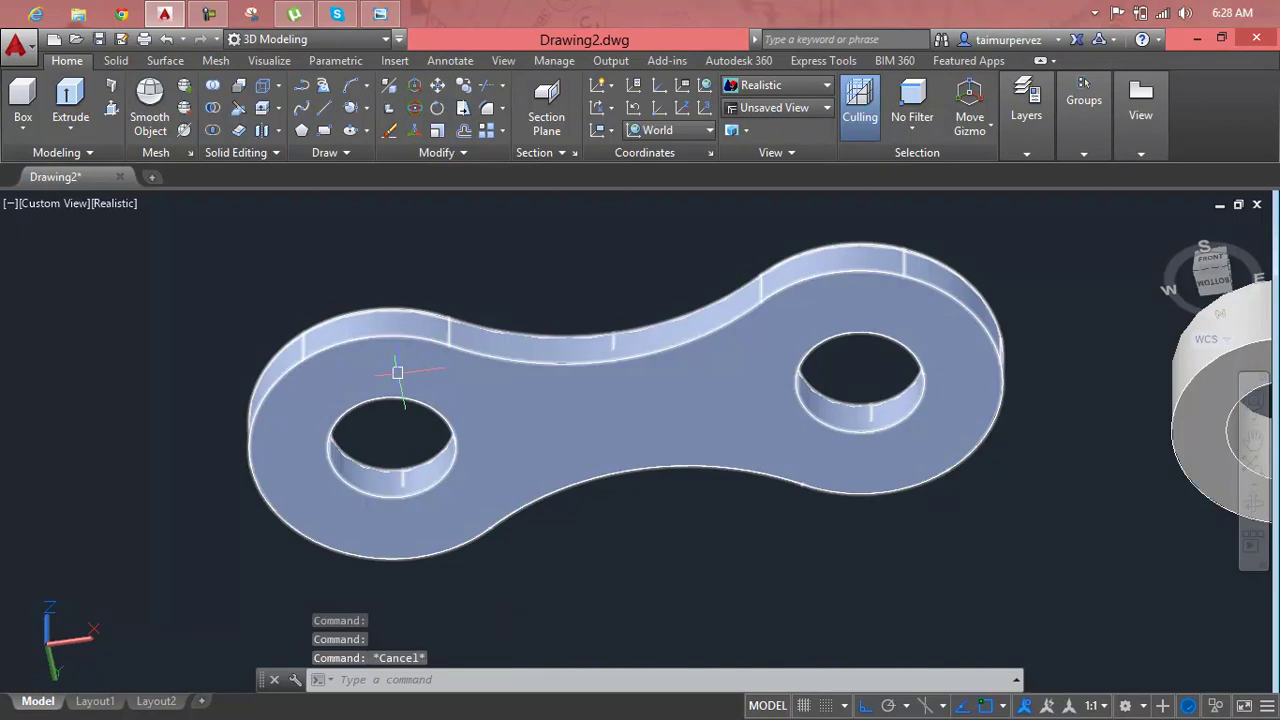
{"action": "type", "text": "f"}
{"action": "key", "text": "Return"}
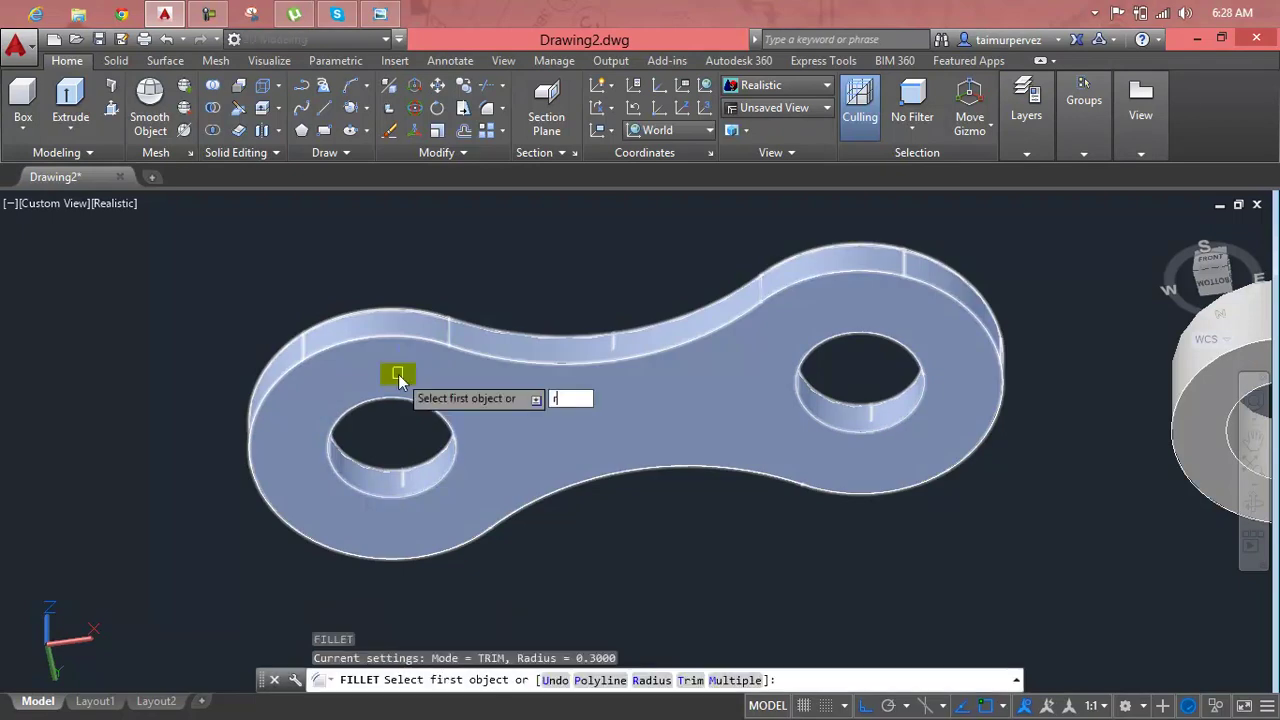
{"action": "key", "text": "Return"}
{"action": "key", "text": "Return"}
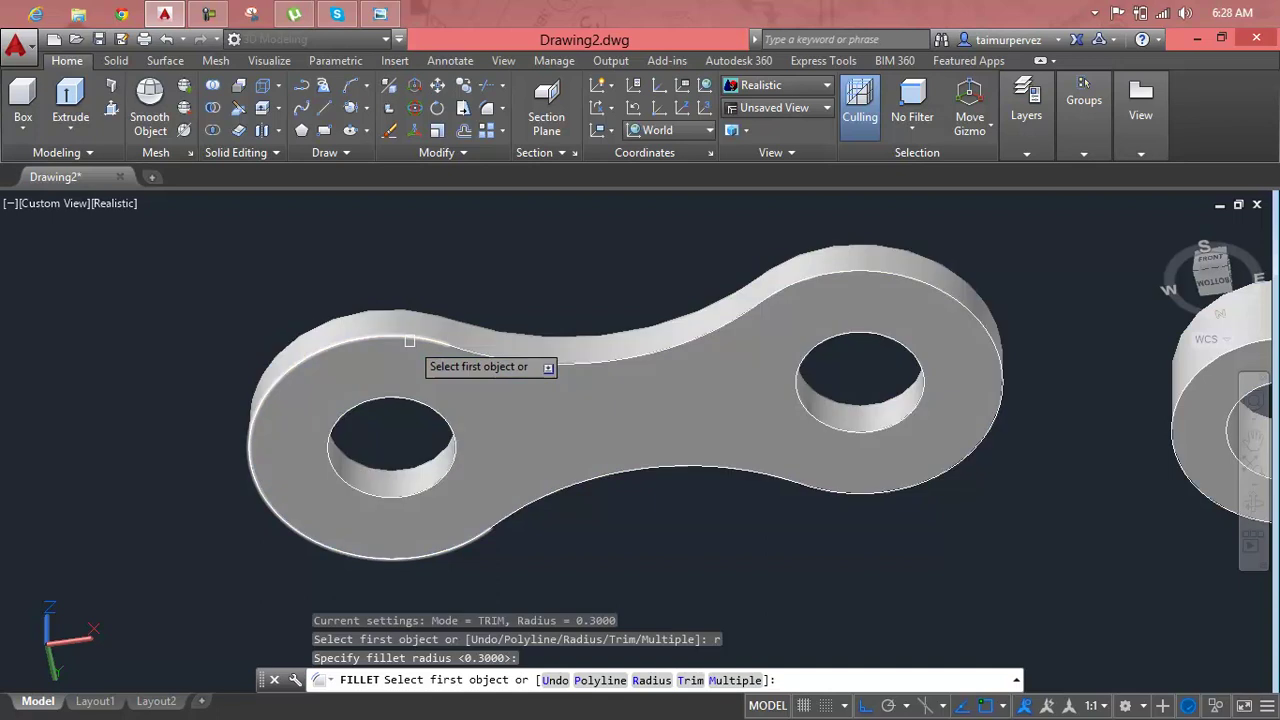
{"action": "left_click", "coordinate": [410, 342]}
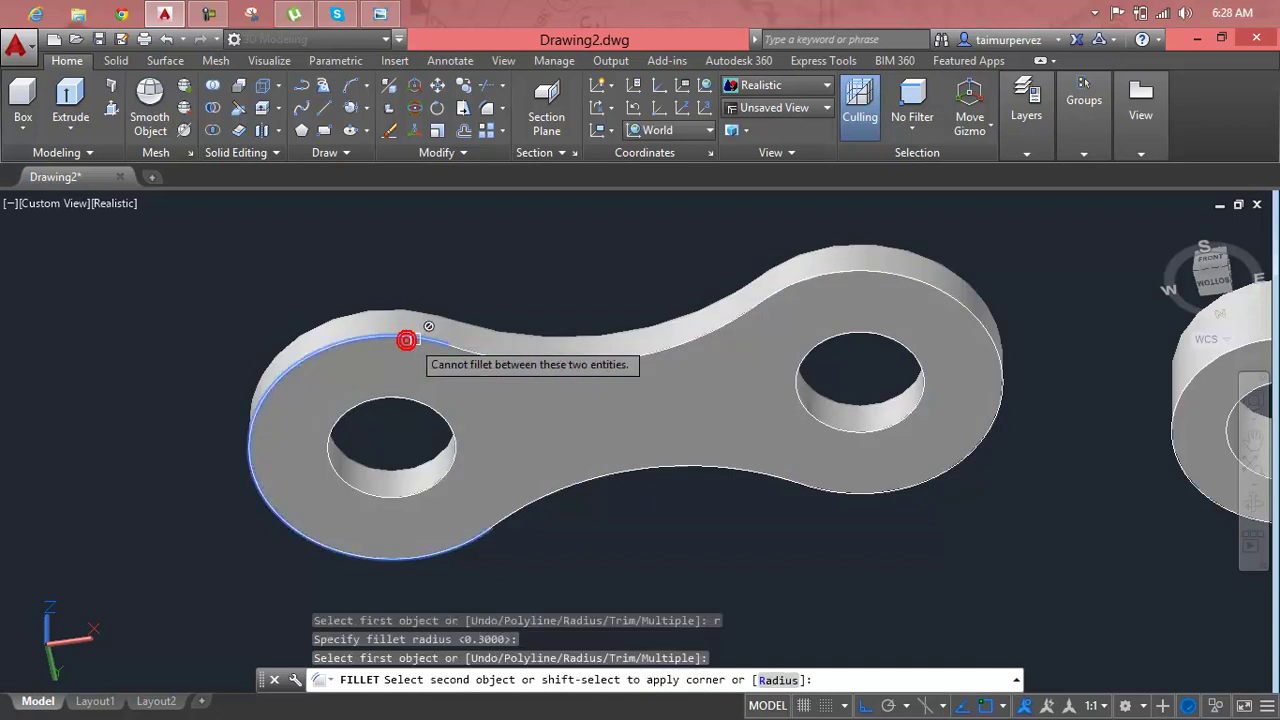
{"action": "left_click", "coordinate": [465, 349]}
{"action": "key", "text": "Escape"}
{"action": "key", "text": "Escape"}
{"action": "key", "text": "Escape"}
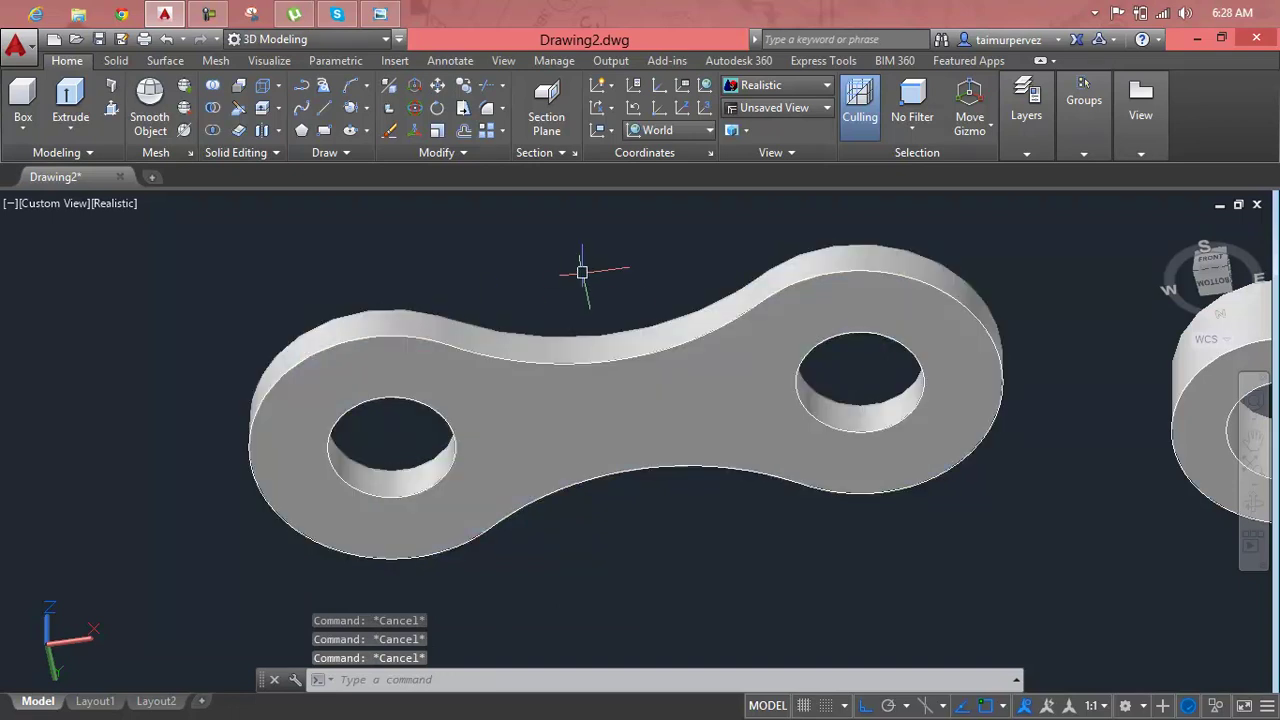
{"action": "type", "text": "f"}
Restart the fillet at radius 0.3000 and pick the plate's outer edge
{"action": "key", "text": "Return"}
{"action": "type", "text": "r"}
{"action": "key", "text": "Return"}
{"action": "key", "text": "Return"}
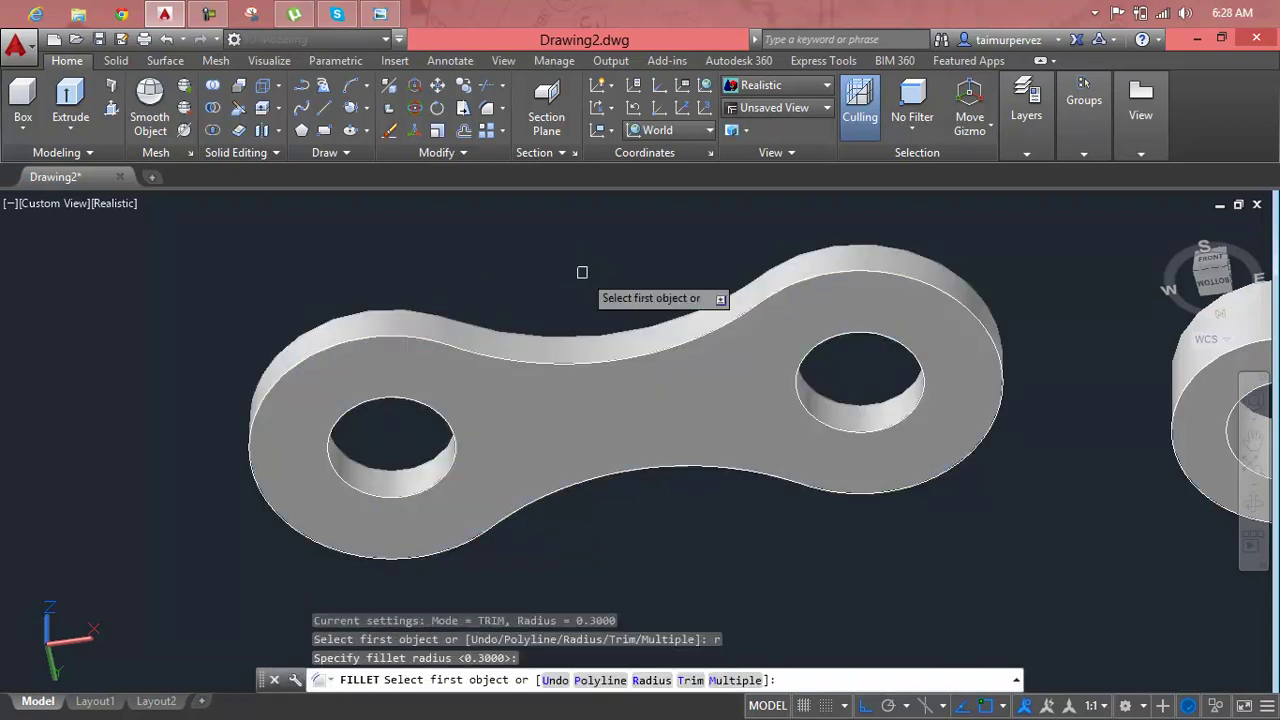
{"action": "left_click", "coordinate": [538, 368]}
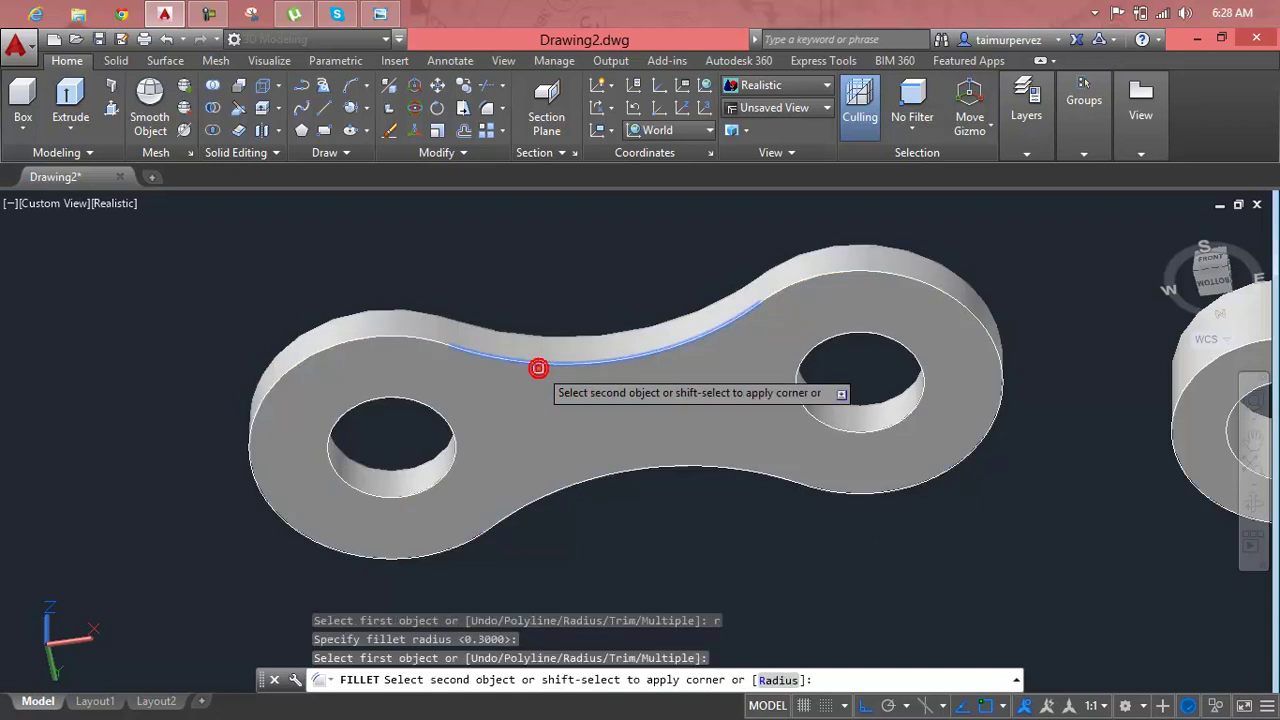
{"action": "left_click", "coordinate": [412, 337]}
{"action": "key", "text": "Return"}
{"action": "left_click", "coordinate": [414, 338]}
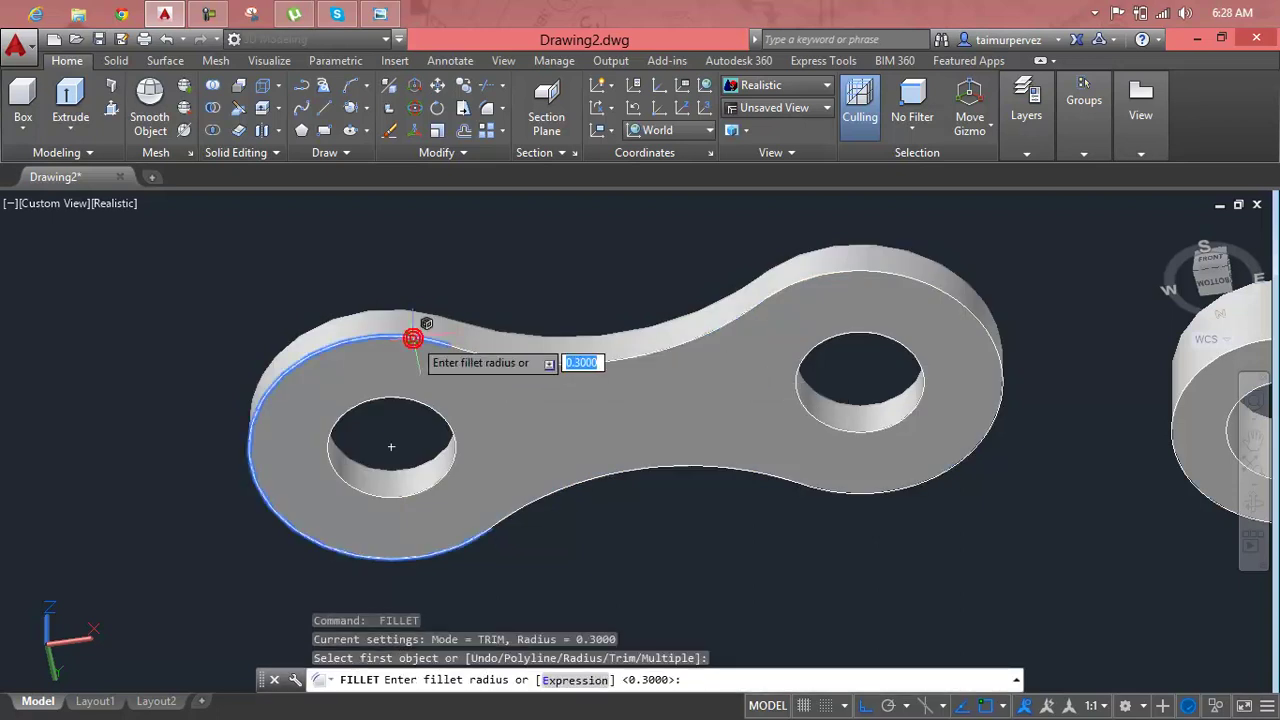
{"action": "key", "text": "Return"}
Add the top, right and lower outer edges and left hole rim, and apply the fillet
{"action": "left_click", "coordinate": [501, 362]}
{"action": "left_click", "coordinate": [800, 284]}
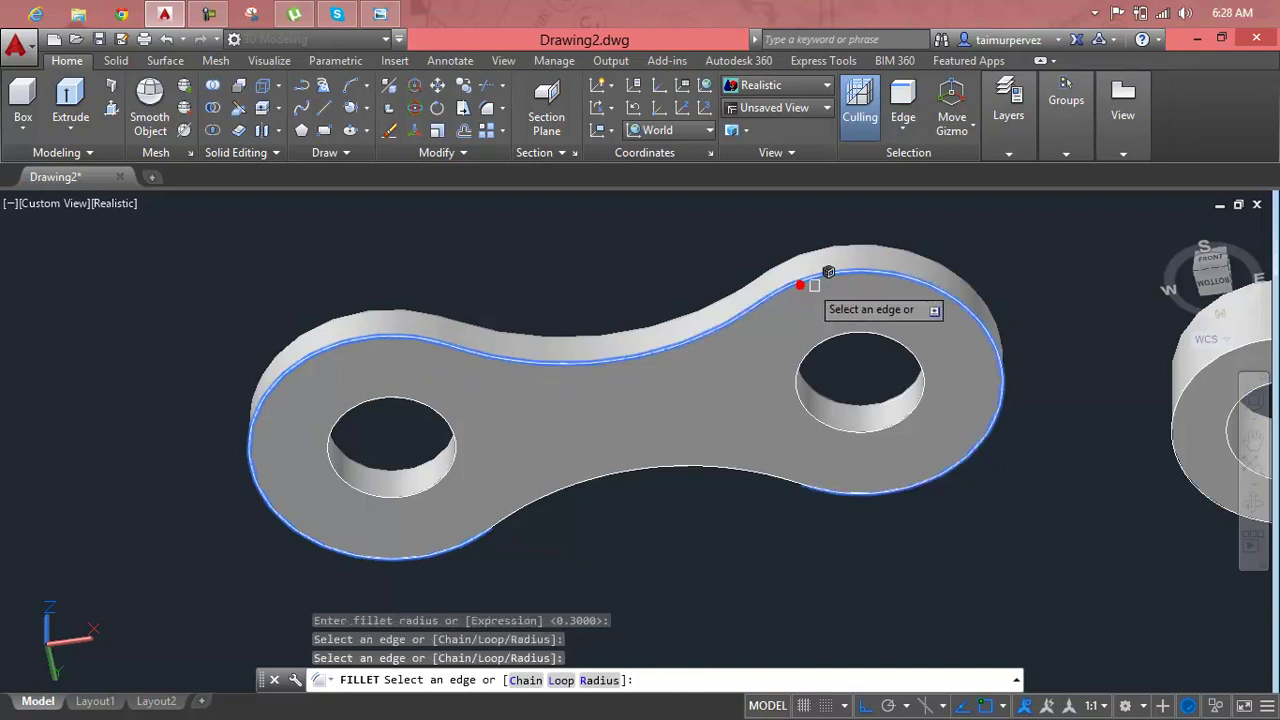
{"action": "left_click", "coordinate": [888, 333]}
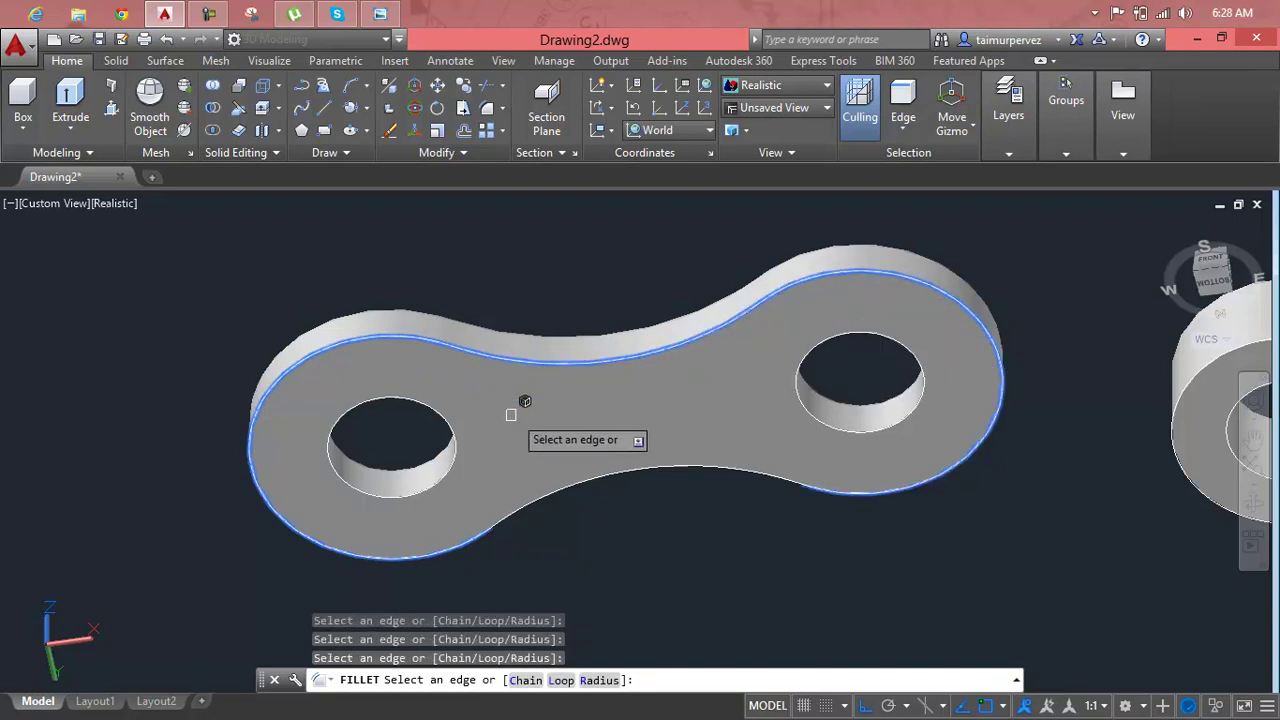
{"action": "left_click", "coordinate": [456, 436]}
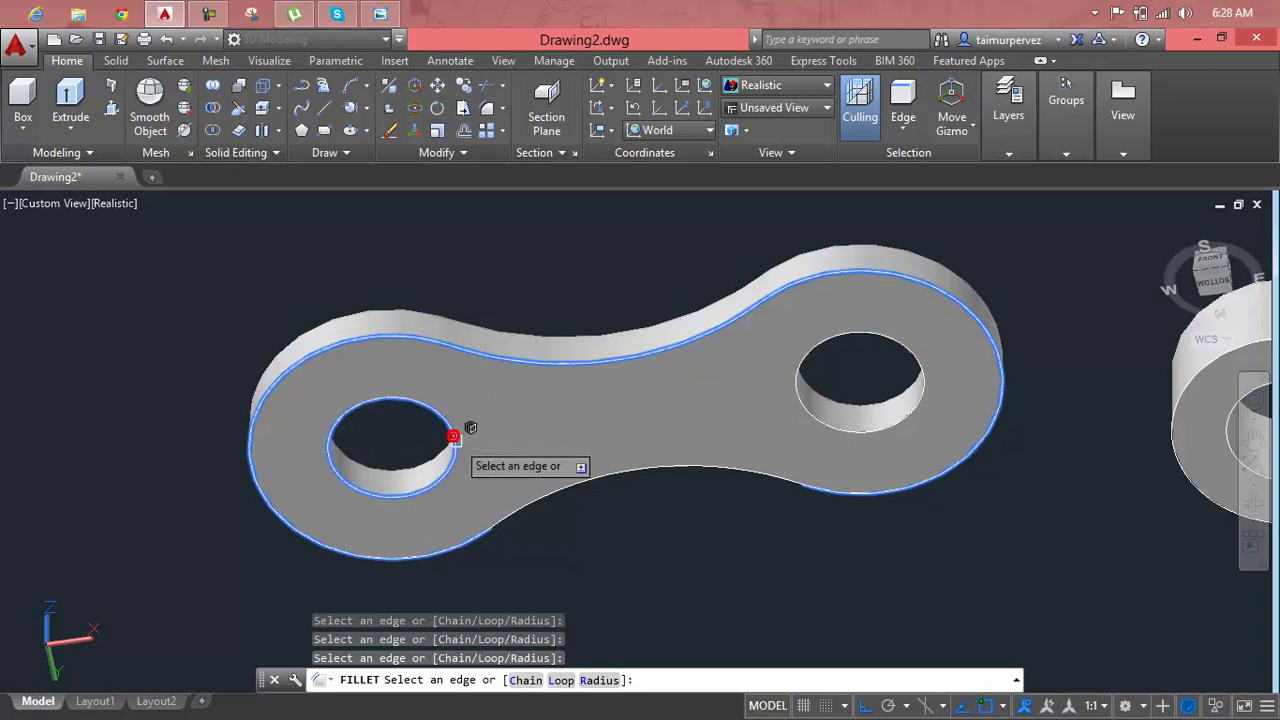
{"action": "left_click", "coordinate": [521, 512]}
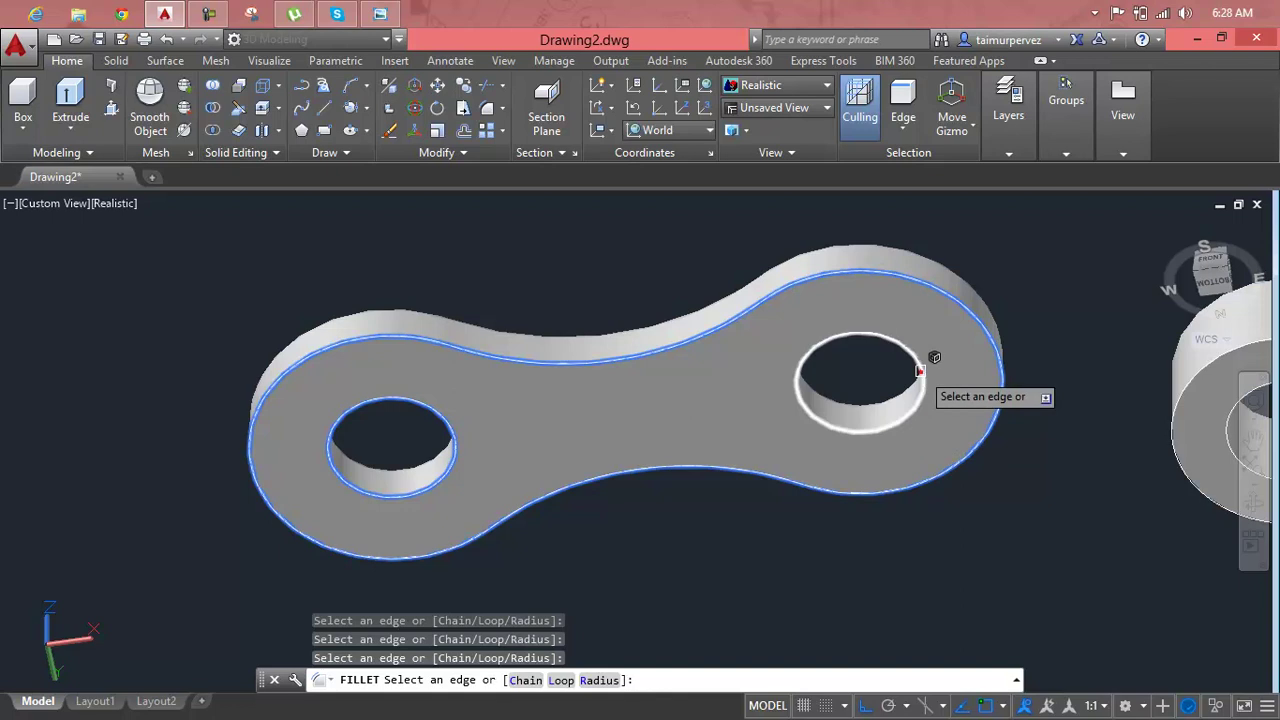
{"action": "key", "text": "Return"}
{"action": "middle_click_drag", "start_coordinate": [943, 409], "coordinate": [903, 470], "text": "shift"}
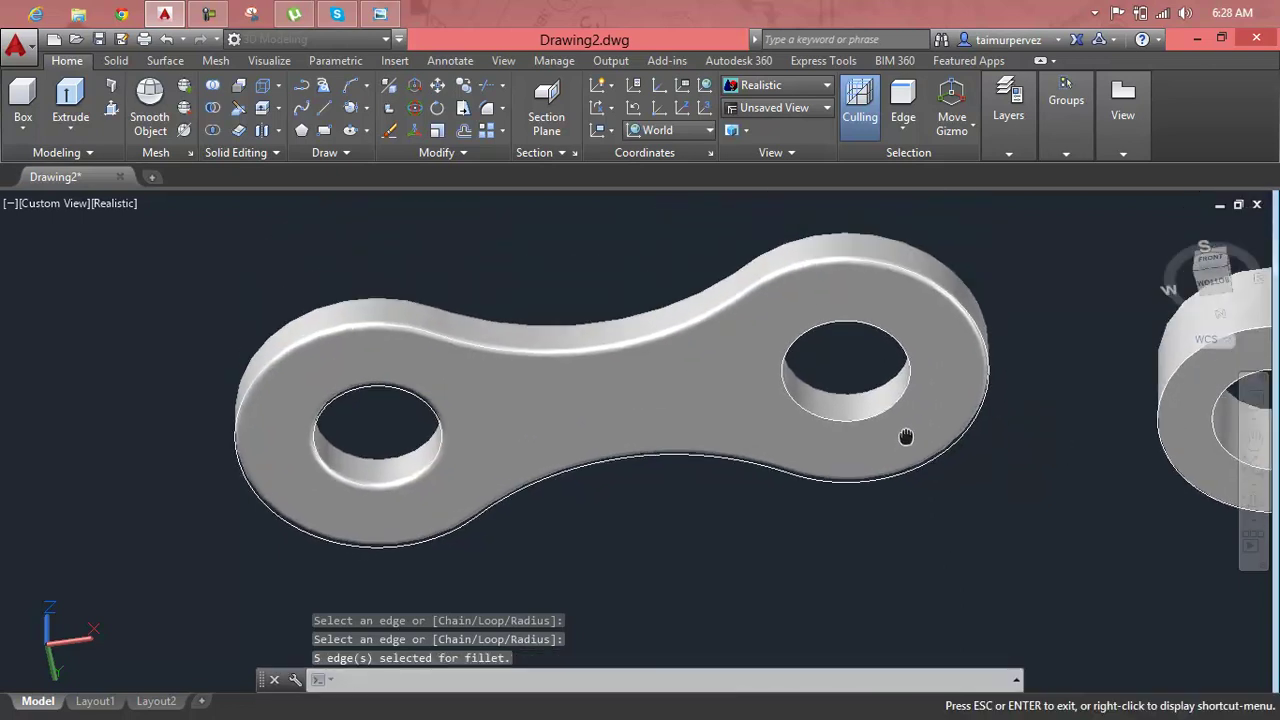
Orbit the model to view the link plate's underside
{"action": "left_click", "coordinate": [900, 462]}
{"action": "key", "text": "Escape"}
{"action": "key", "text": "Escape"}
{"action": "key", "text": "Escape"}
{"action": "mouse_move", "coordinate": [898, 505]}
{"action": "middle_mouse_down", "text": "shift"}
{"action": "mouse_move", "coordinate": [754, 322]}
{"action": "mouse_move", "coordinate": [737, 403]}
{"action": "mouse_move", "coordinate": [694, 329]}
{"action": "mouse_move", "coordinate": [602, 345]}
{"action": "mouse_move", "coordinate": [591, 214]}
{"action": "mouse_move", "coordinate": [574, 276]}
{"action": "middle_mouse_up", "text": "shift"}
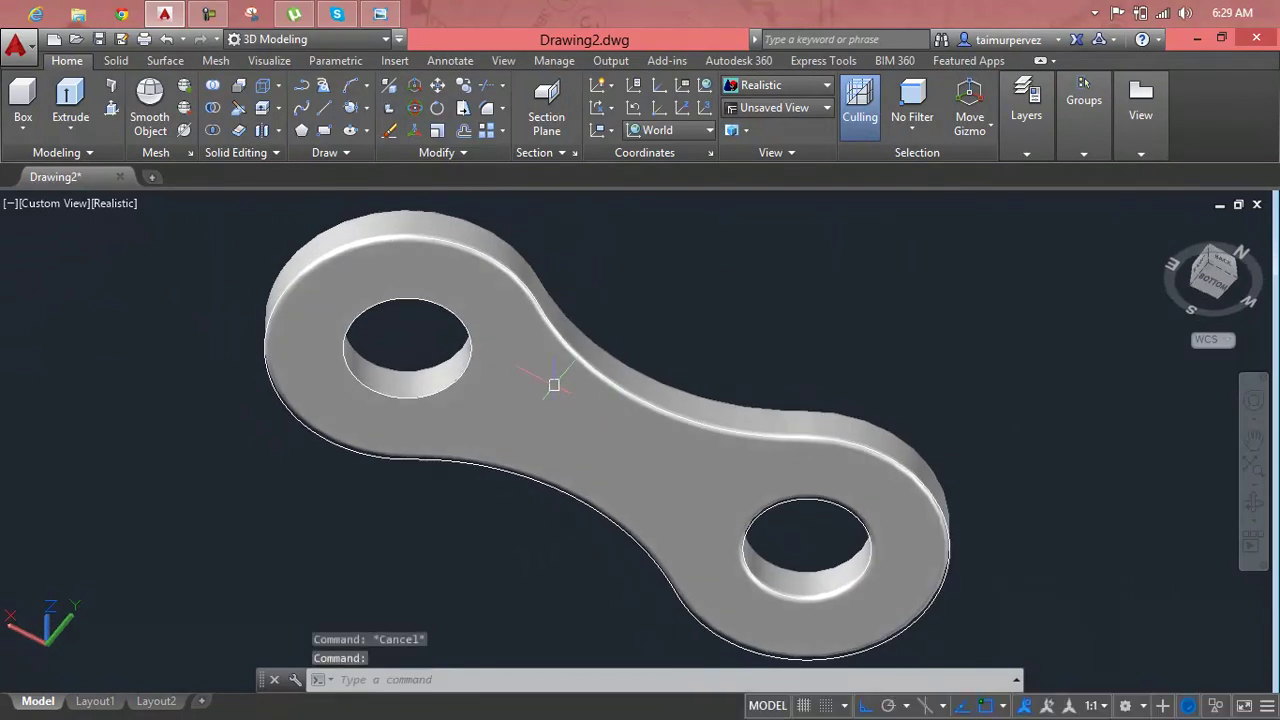
{"action": "scroll", "coordinate": [561, 389], "scroll_direction": "up", "scroll_amount": 2}
{"action": "scroll", "coordinate": [575, 405], "scroll_direction": "up", "scroll_amount": 1}
{"action": "key", "text": "Escape"}
{"action": "key", "text": "Escape"}
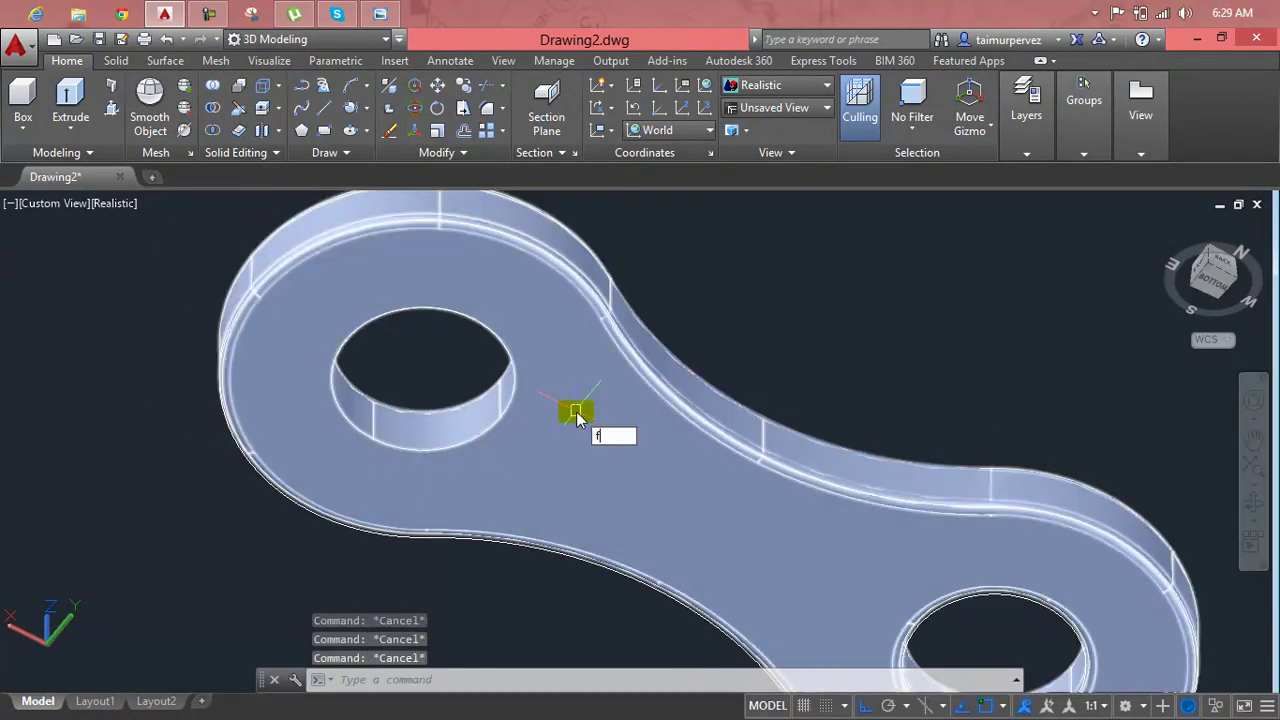
Start a fillet with the default radius and try picking the underside hole rim, which fails
{"action": "type", "text": "f"}
{"action": "key", "text": "Return"}
{"action": "key", "text": "Return"}
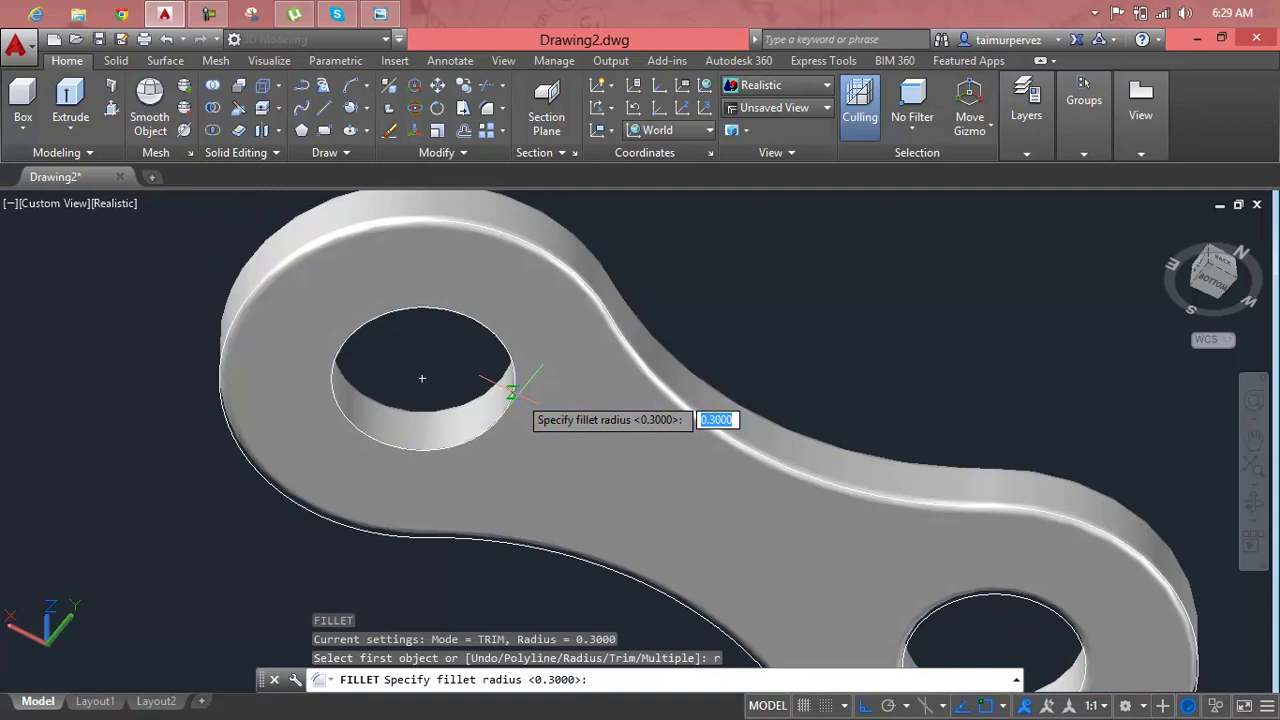
{"action": "key", "text": "Return"}
{"action": "left_click", "coordinate": [514, 387]}
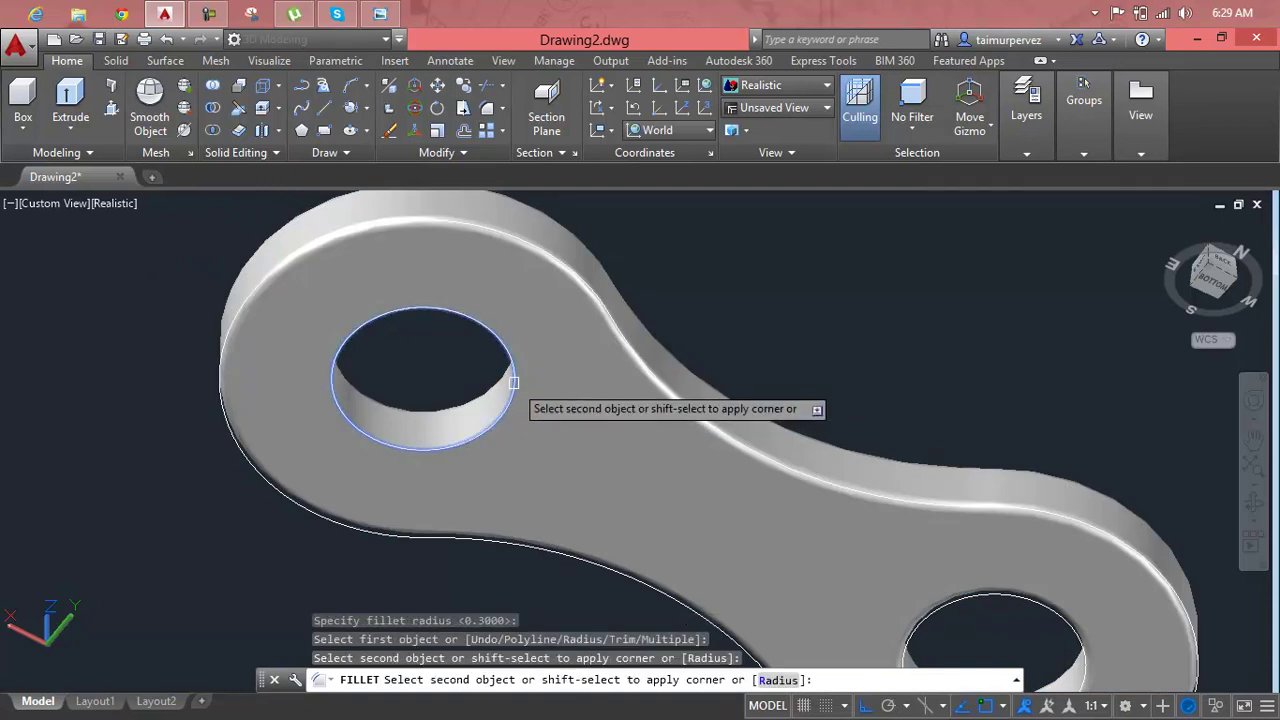
{"action": "left_click", "coordinate": [514, 382]}
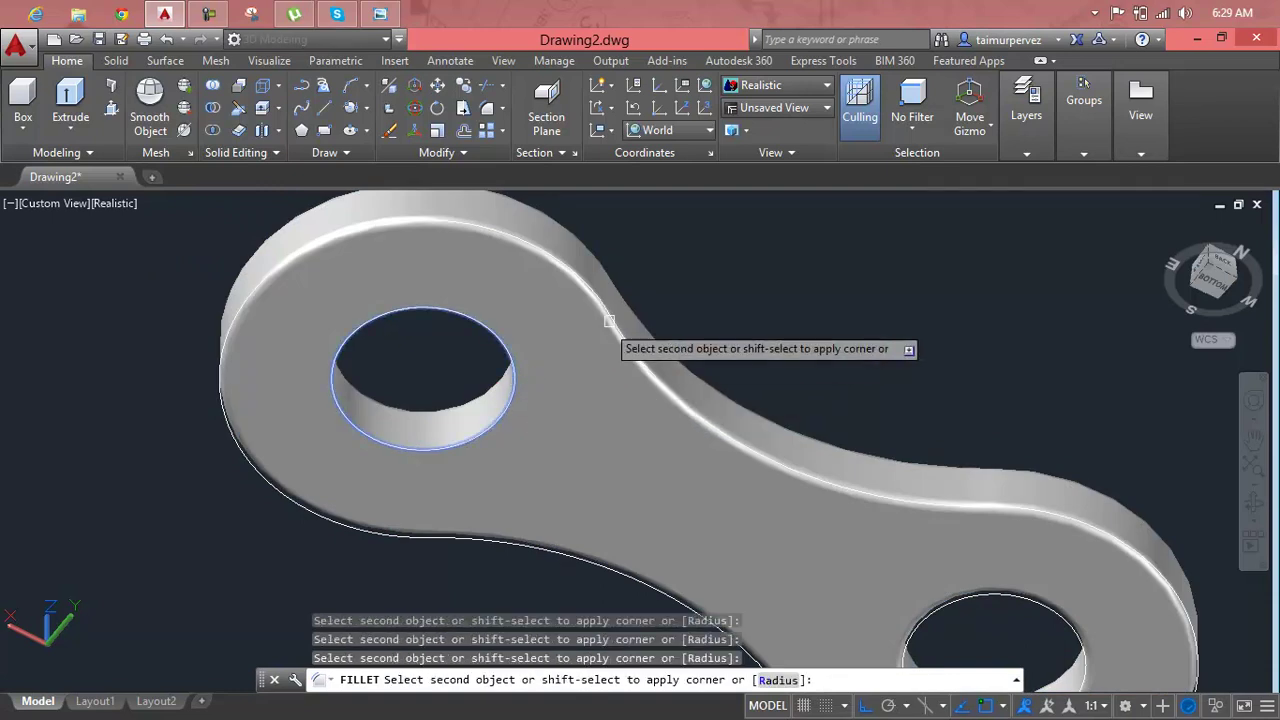
{"action": "left_click", "coordinate": [653, 292]}
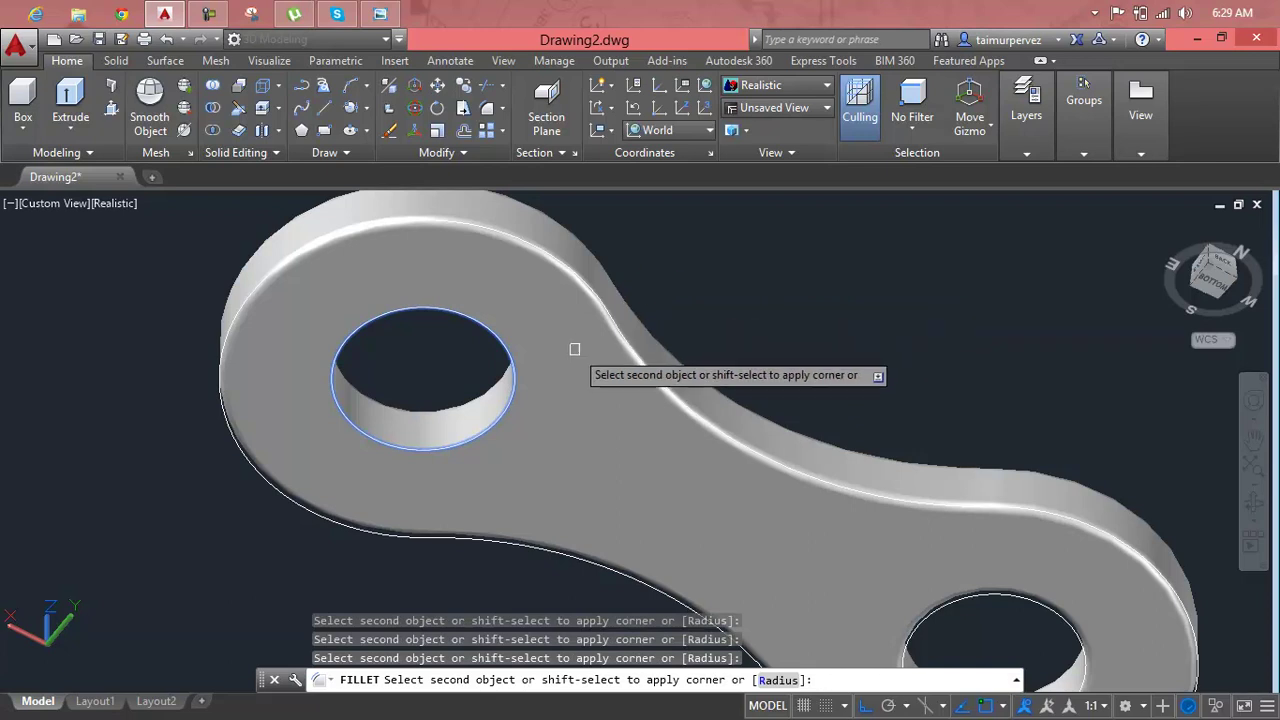
{"action": "left_click", "coordinate": [514, 404]}
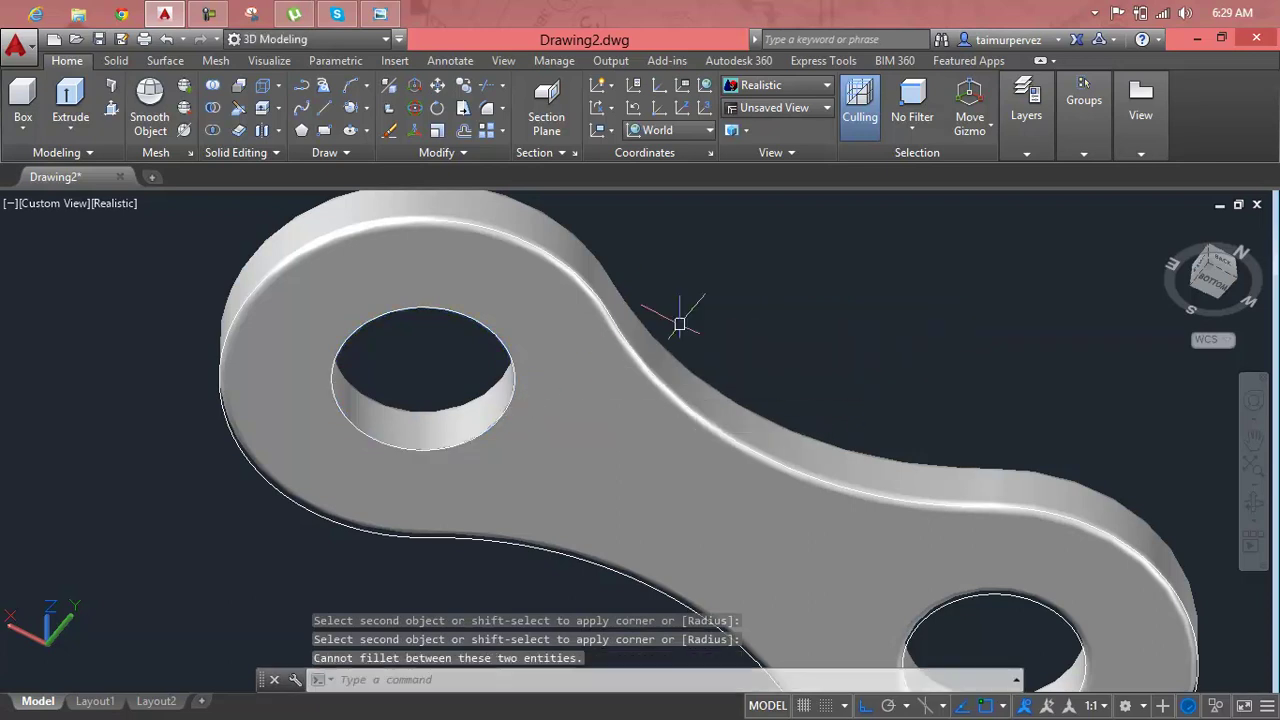
{"action": "key", "text": "Return"}
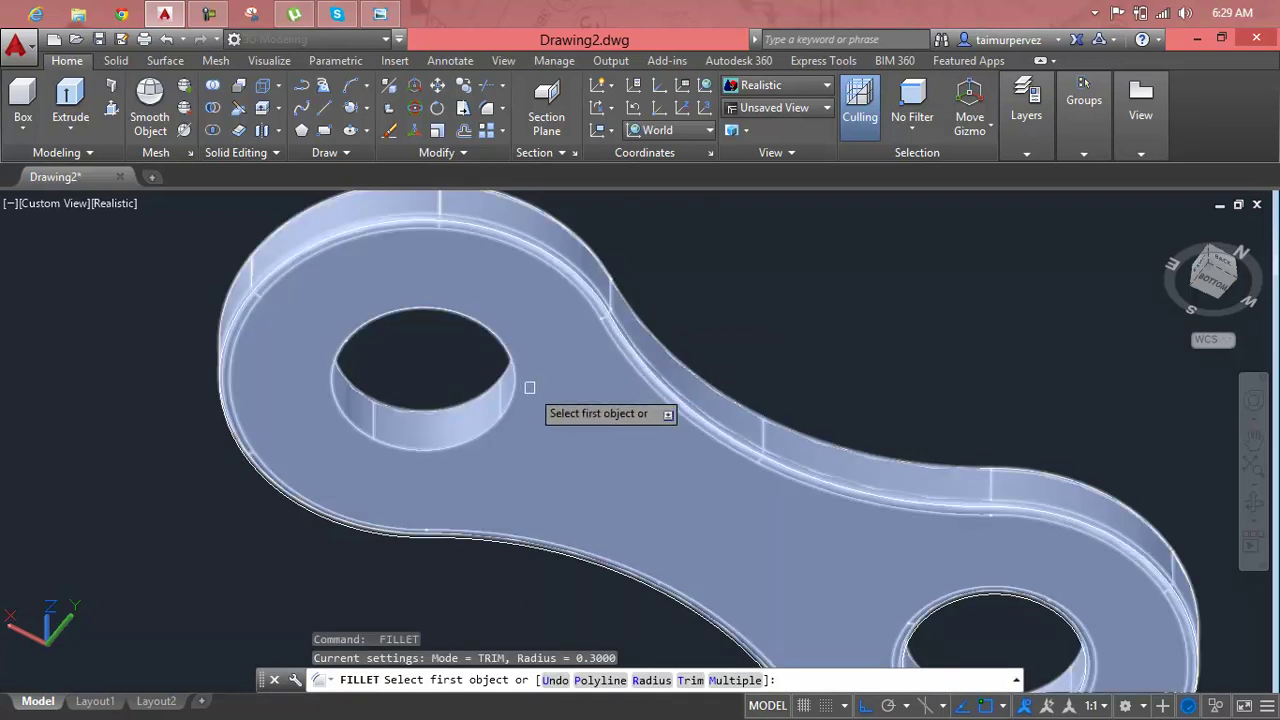
Fillet the underside hole rim with the 0.3000 radius
{"action": "left_click", "coordinate": [514, 380]}
{"action": "key", "text": "Return"}
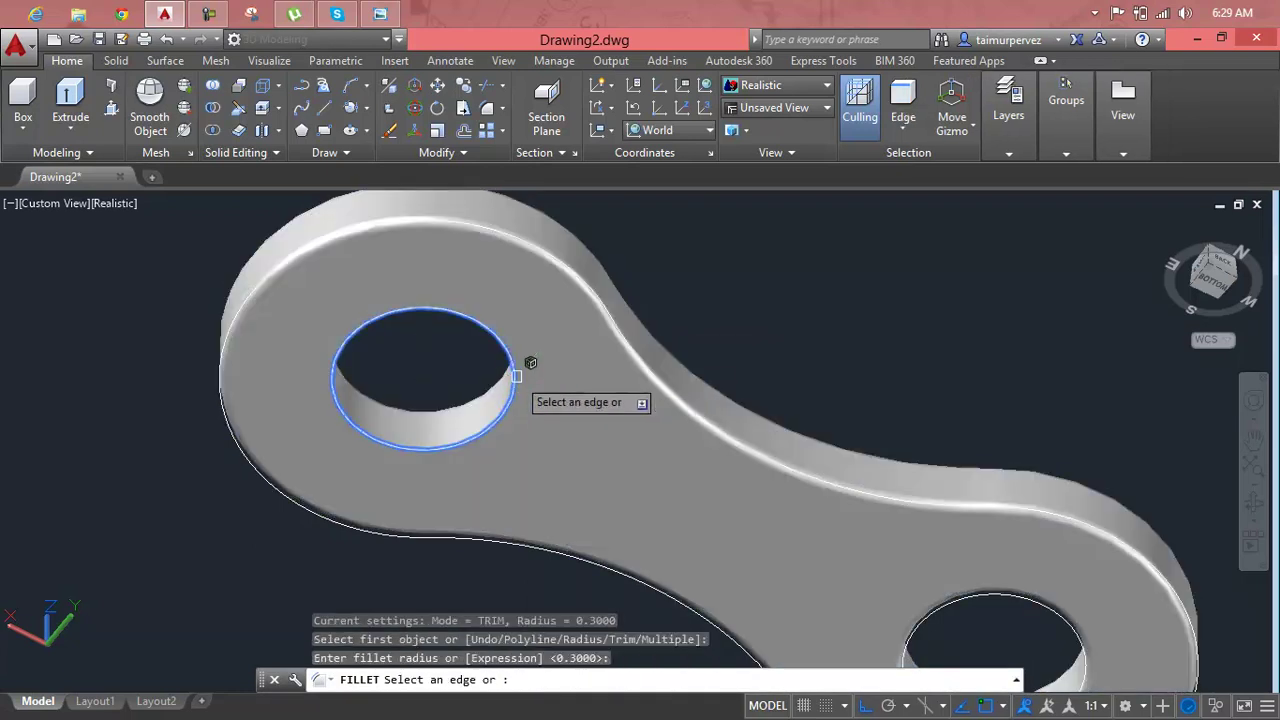
{"action": "key", "text": "Return"}
{"action": "key", "text": "Escape"}
{"action": "key", "text": "Escape"}
{"action": "scroll", "coordinate": [622, 319], "scroll_direction": "down", "scroll_amount": 5}
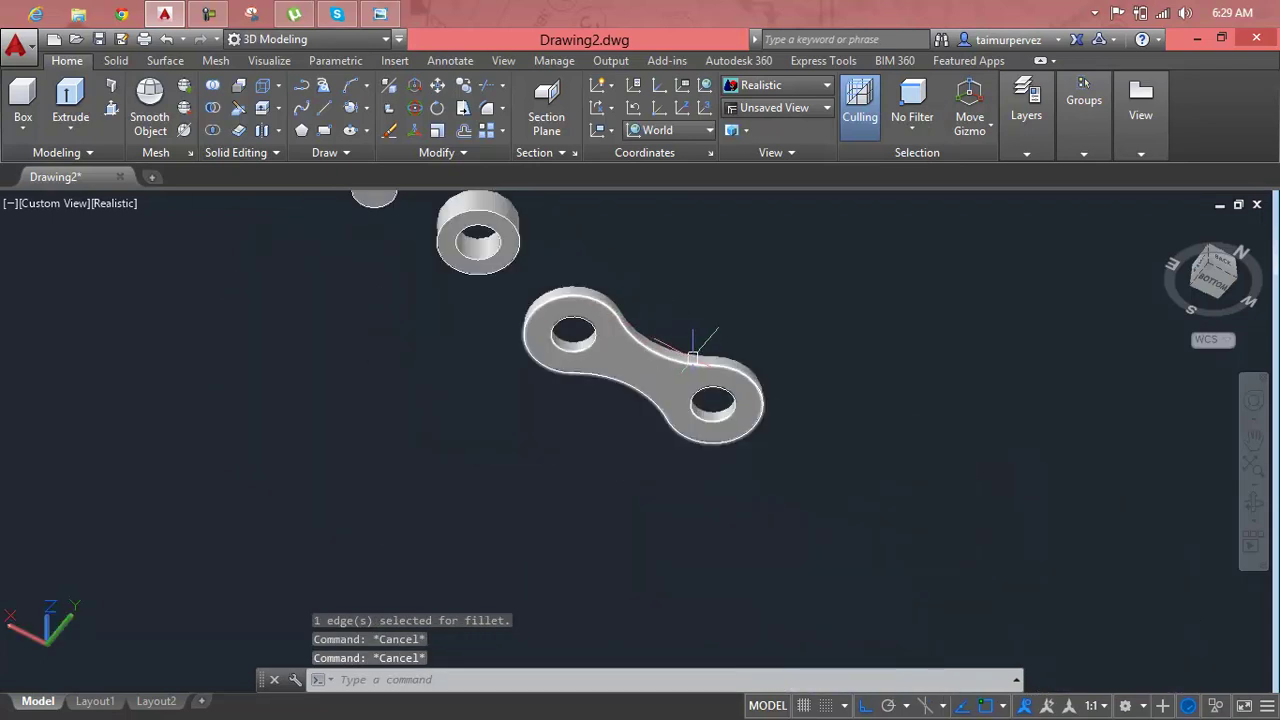
Move the link plate solid to the right along the X axis
{"action": "middle_click_drag", "start_coordinate": [693, 355], "coordinate": [617, 531], "text": "shift"}
{"action": "scroll", "coordinate": [650, 362], "scroll_direction": "up", "scroll_amount": 4}
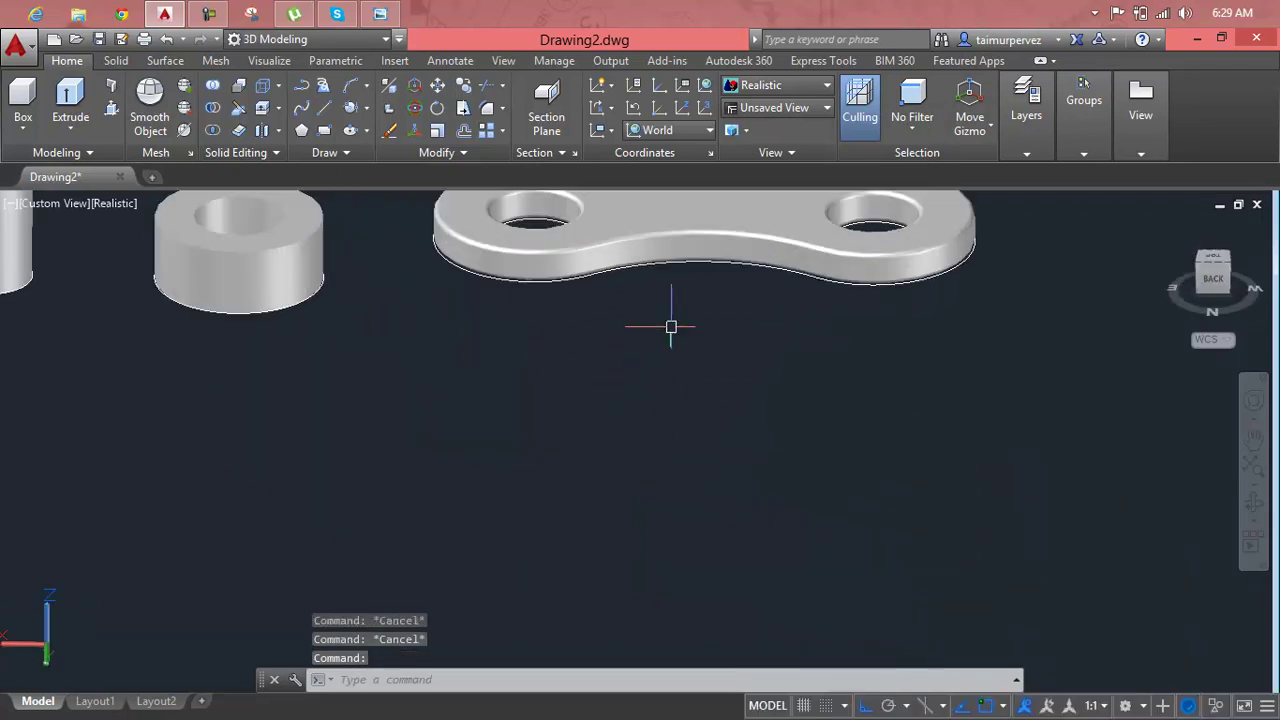
{"action": "left_click", "coordinate": [686, 262]}
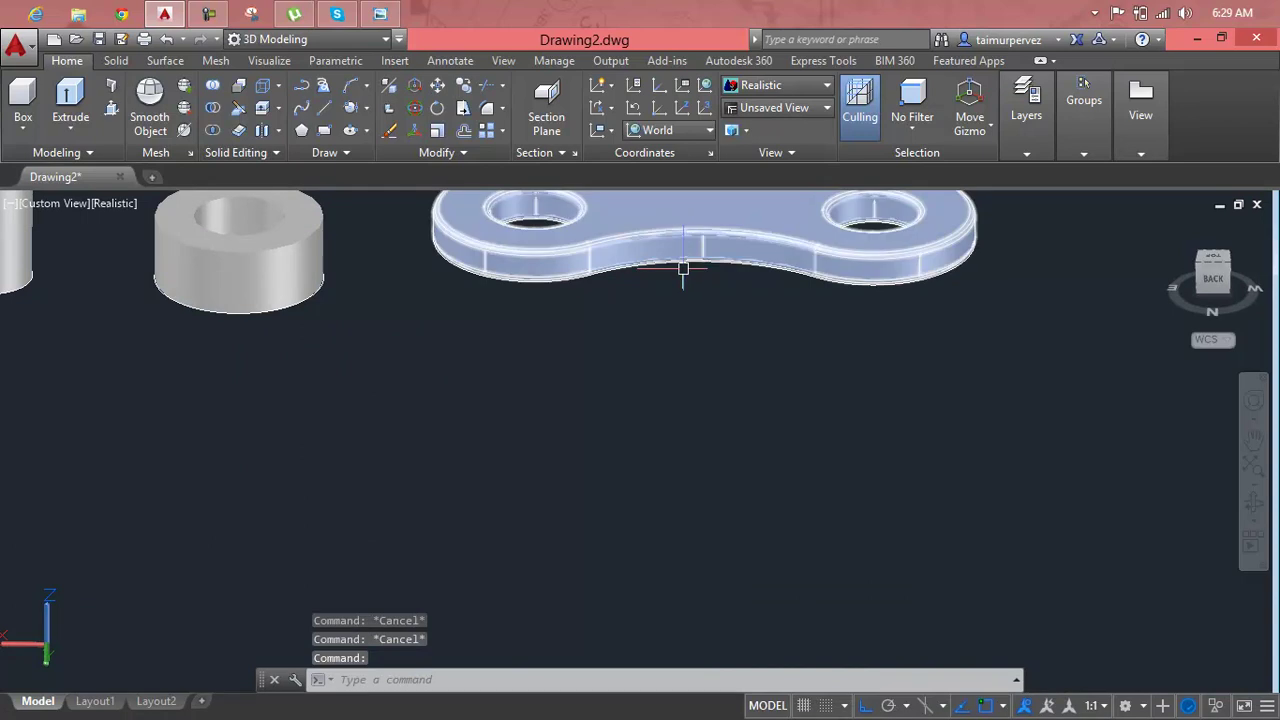
{"action": "scroll", "coordinate": [684, 268], "scroll_direction": "down", "scroll_amount": 2}
{"action": "middle_click_drag", "start_coordinate": [680, 285], "coordinate": [652, 388]}
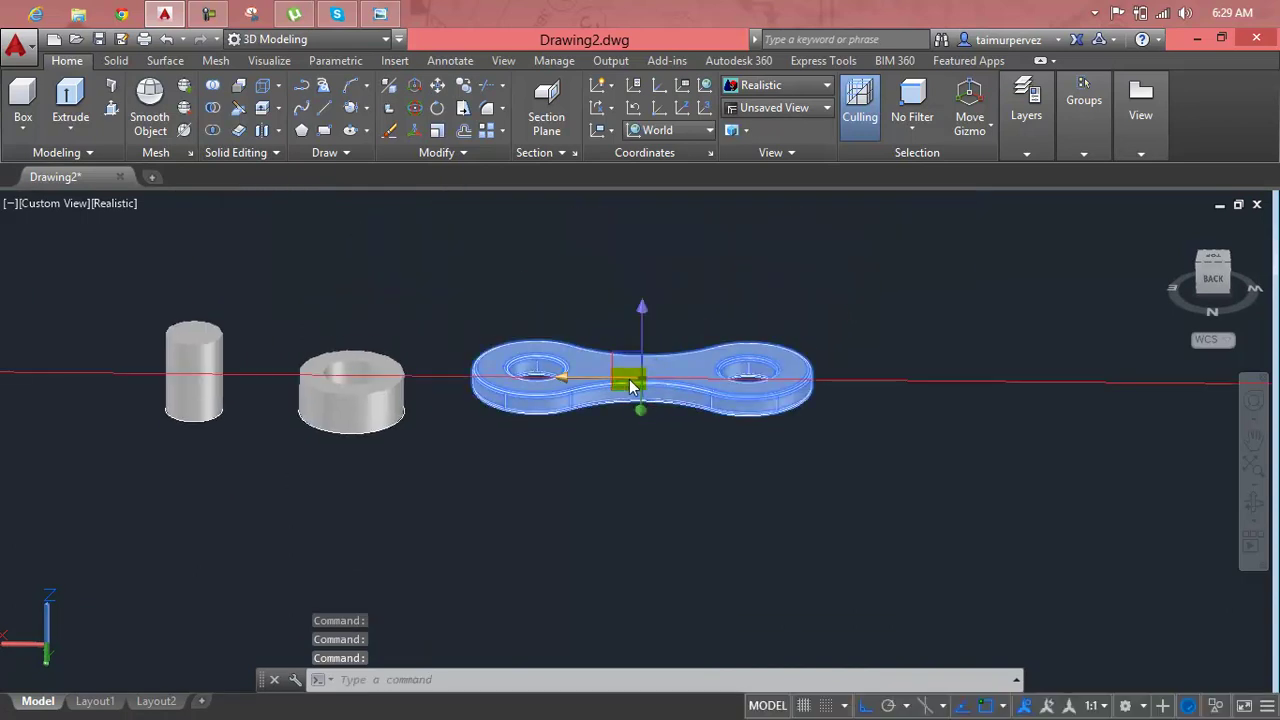
{"action": "left_click", "coordinate": [629, 379]}
{"action": "left_click", "coordinate": [1040, 379]}
{"action": "key", "text": "Escape"}
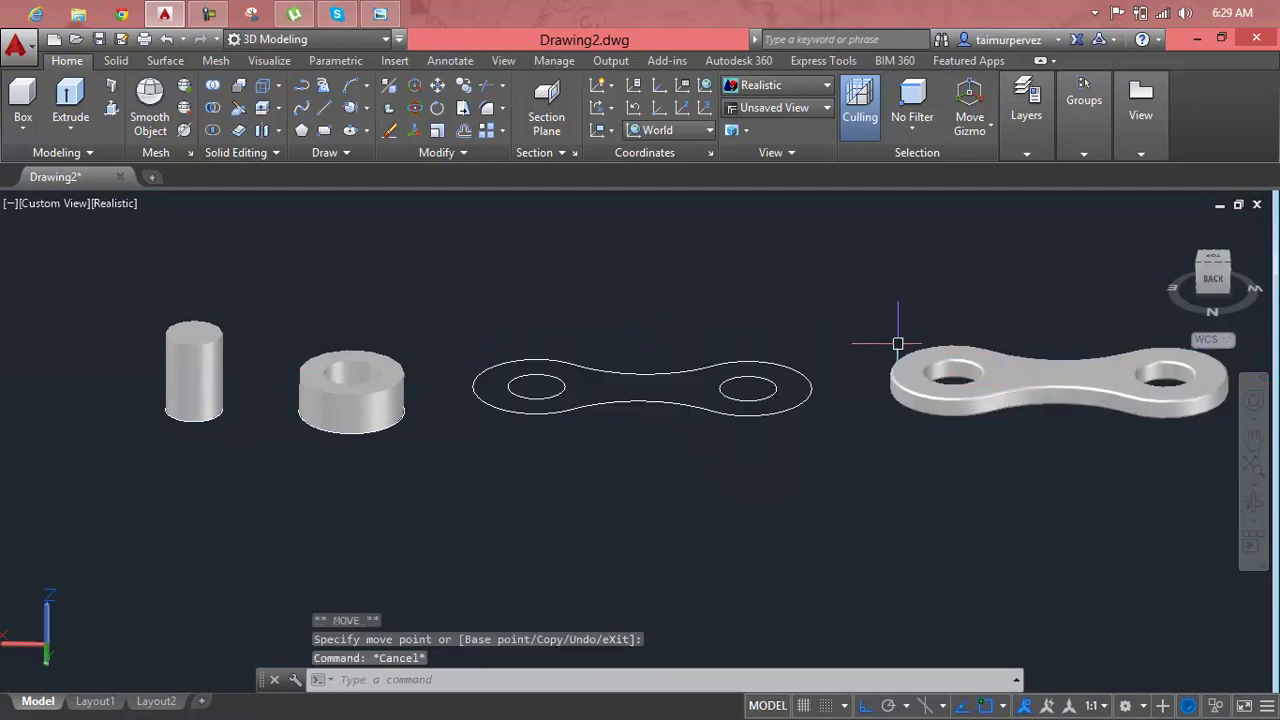
Crossing-select the leftover flat link outline and delete it
{"action": "left_click", "coordinate": [812, 337]}
{"action": "left_click", "coordinate": [516, 471]}
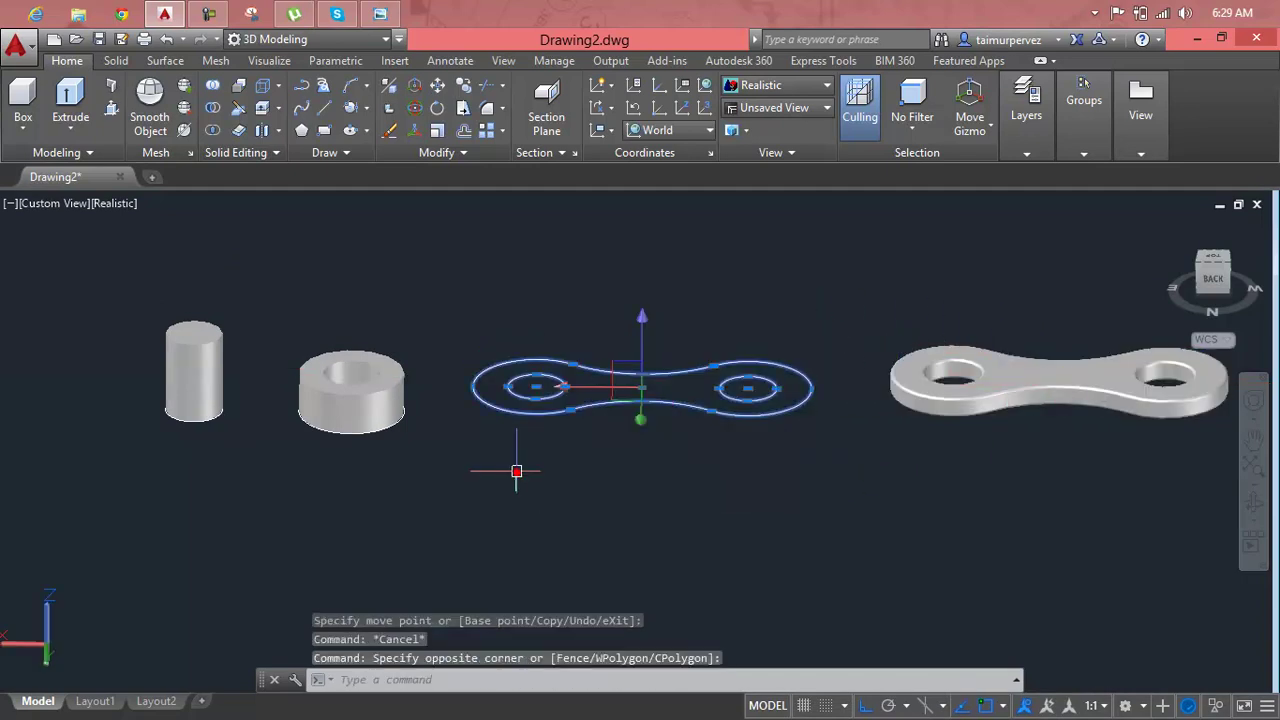
{"action": "key", "text": "Delete"}
Move the ring along the X axis nearer the link plate
{"action": "left_click", "coordinate": [376, 408]}
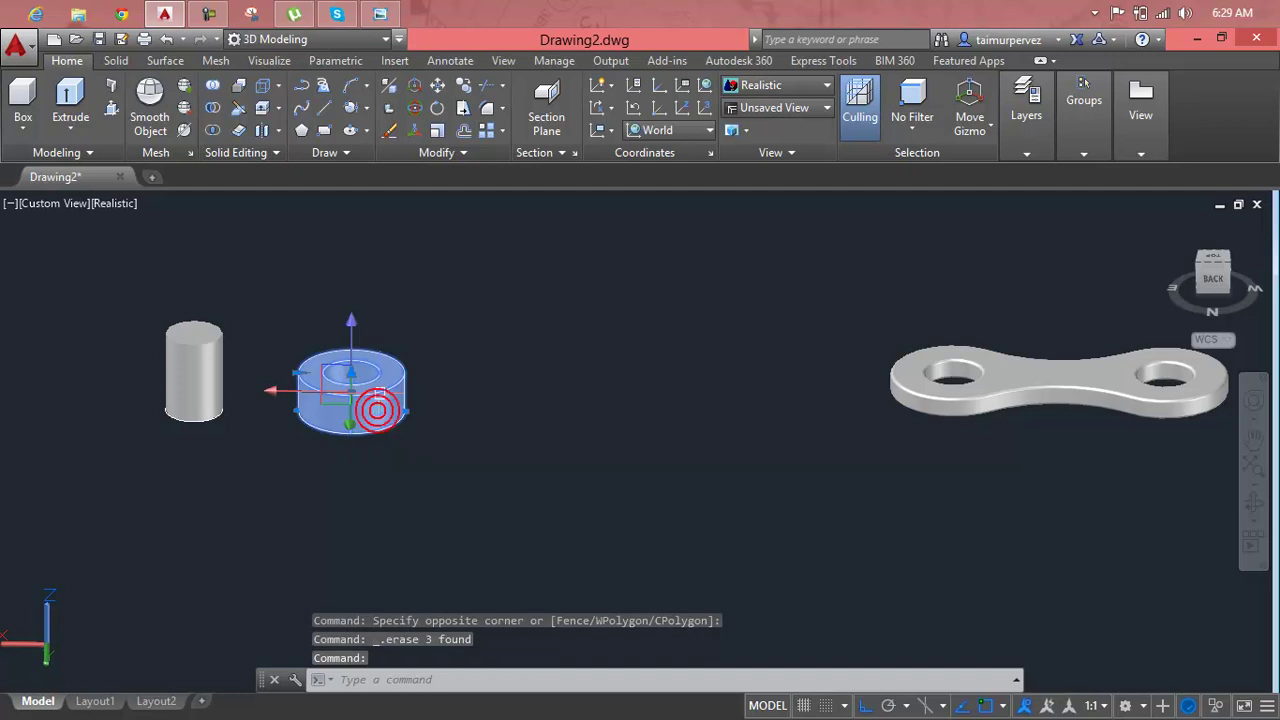
{"action": "left_click", "coordinate": [272, 391]}
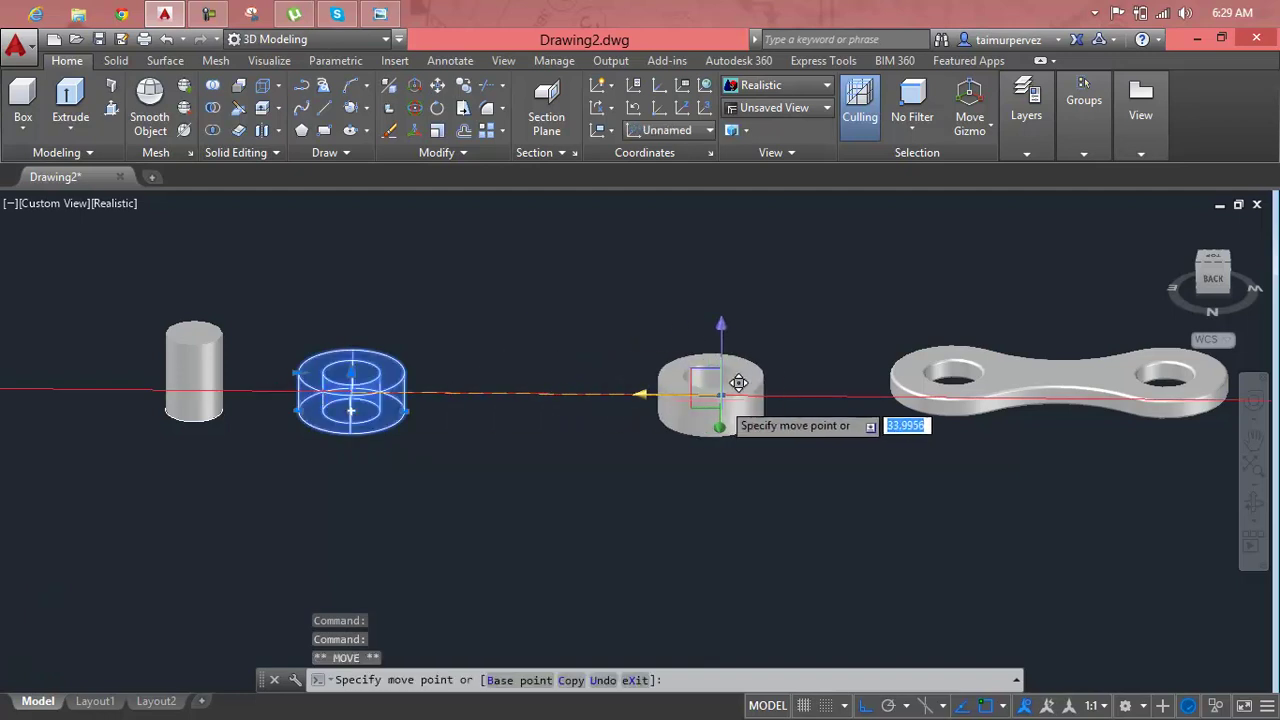
{"action": "left_click", "coordinate": [225, 403]}
{"action": "left_click", "coordinate": [201, 371]}
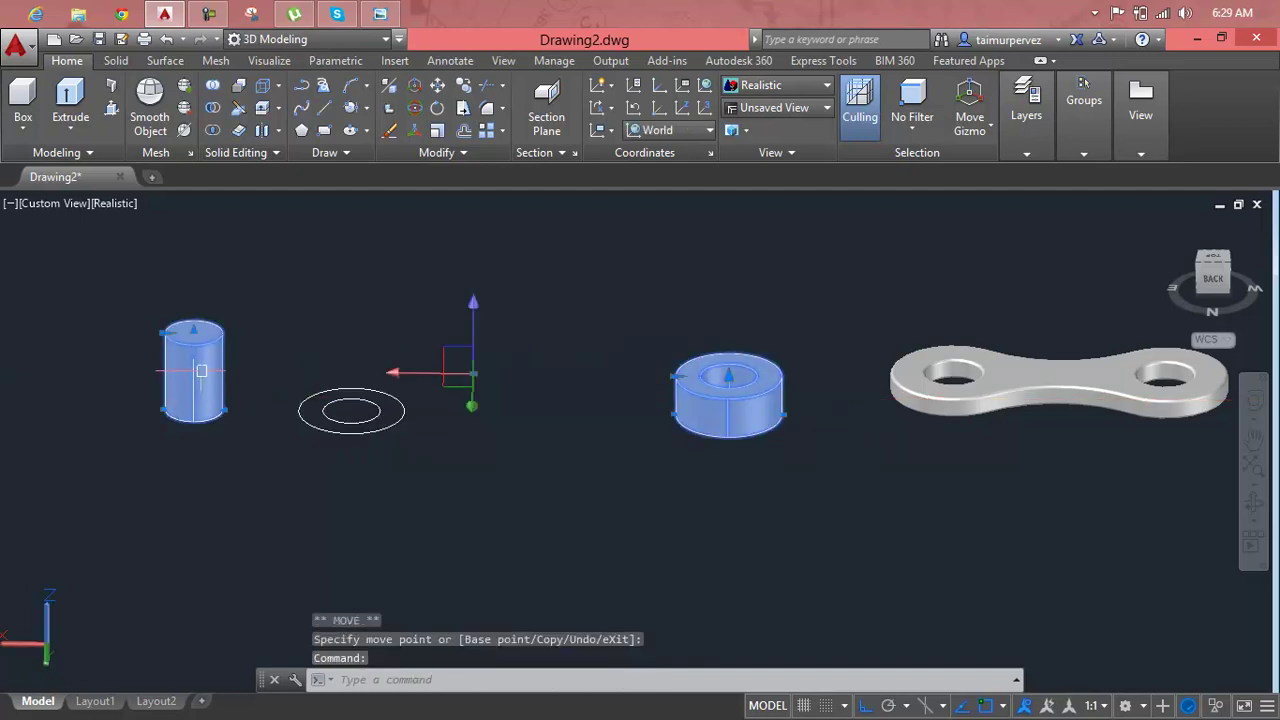
{"action": "left_click", "coordinate": [422, 379]}
{"action": "left_click", "coordinate": [590, 370]}
{"action": "key", "text": "Escape"}
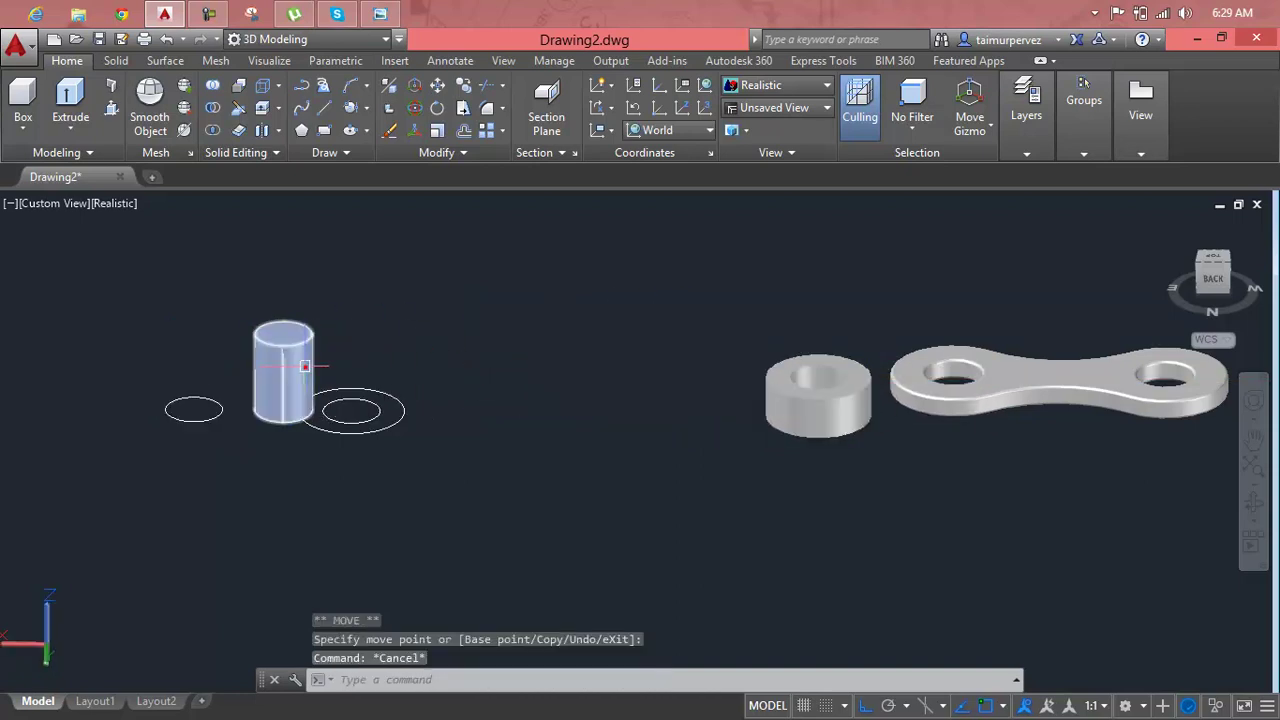
Move the pin cylinder along X to sit beside the ring
{"action": "left_click", "coordinate": [304, 367]}
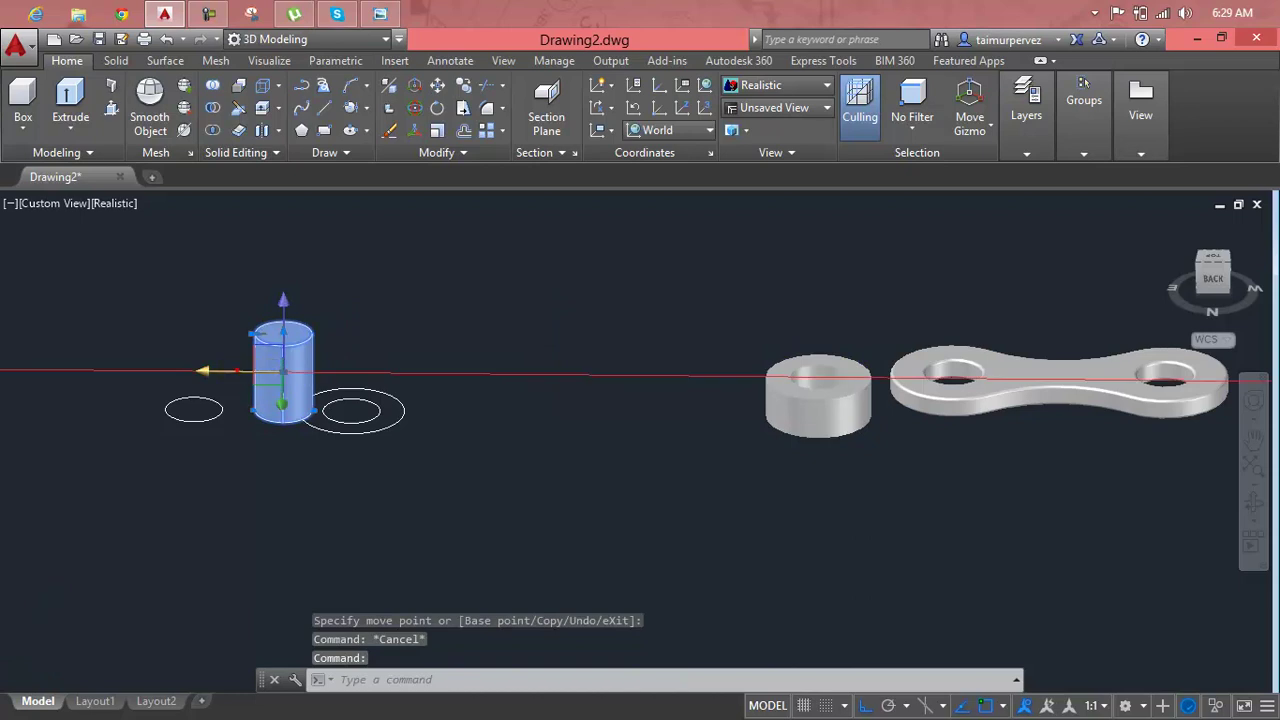
{"action": "left_click", "coordinate": [230, 371]}
{"action": "left_click", "coordinate": [705, 376]}
{"action": "key", "text": "Escape"}
Crossing-select and delete the three leftover circle outlines, then centre and tilt the view
{"action": "left_click", "coordinate": [488, 293]}
{"action": "left_click", "coordinate": [42, 532]}
{"action": "key", "text": "Delete"}
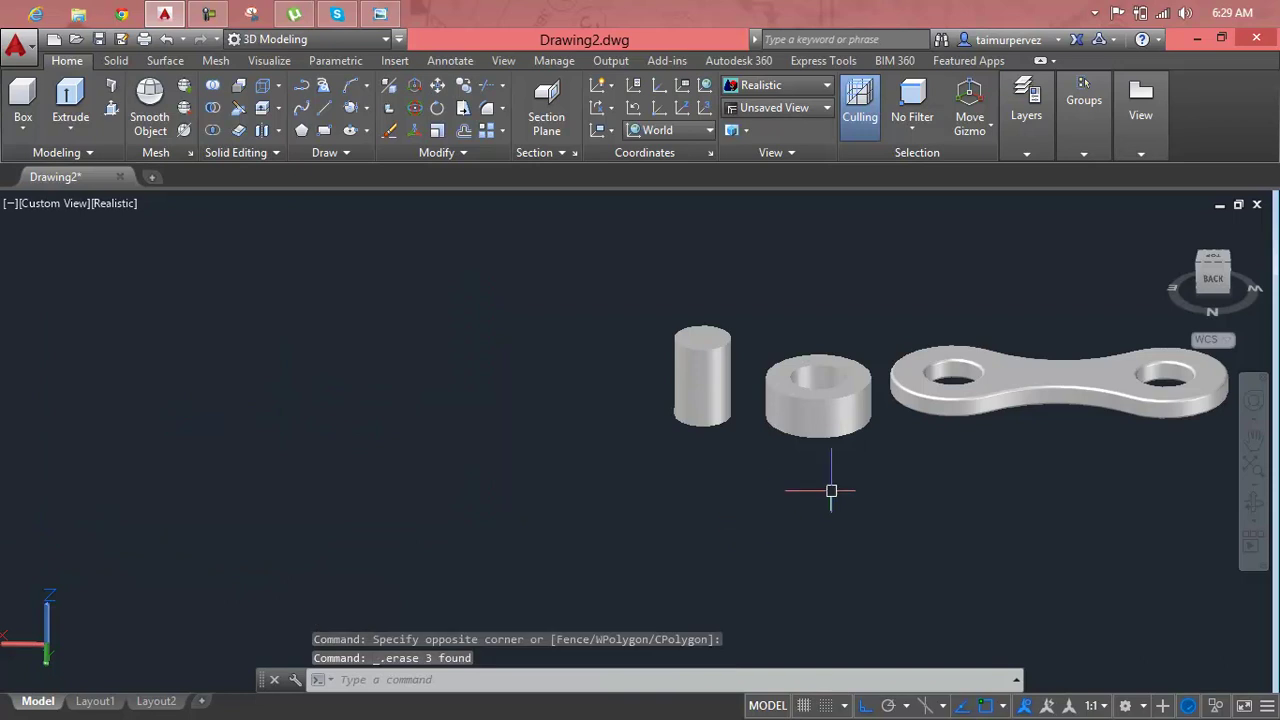
{"action": "middle_click_drag", "start_coordinate": [954, 455], "coordinate": [709, 477]}
{"action": "key", "text": "Escape"}
{"action": "key", "text": "Escape"}
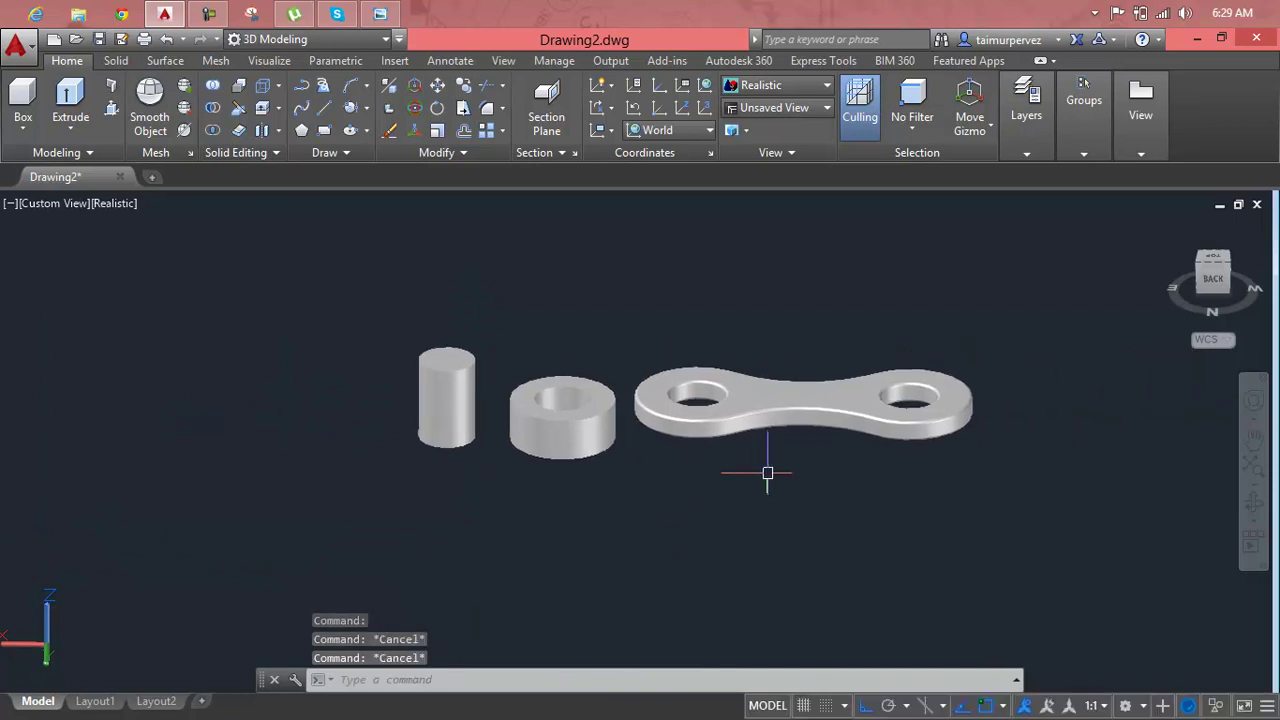
{"action": "mouse_move", "coordinate": [797, 476]}
{"action": "middle_mouse_down", "text": "shift"}
{"action": "mouse_move", "coordinate": [746, 580]}
{"action": "mouse_move", "coordinate": [800, 466]}
{"action": "mouse_move", "coordinate": [933, 503]}
{"action": "mouse_move", "coordinate": [943, 451]}
{"action": "mouse_move", "coordinate": [843, 414]}
{"action": "mouse_move", "coordinate": [800, 506]}
{"action": "mouse_move", "coordinate": [806, 449]}
{"action": "mouse_move", "coordinate": [629, 443]}
{"action": "mouse_move", "coordinate": [706, 489]}
{"action": "mouse_move", "coordinate": [792, 479]}
{"action": "mouse_move", "coordinate": [610, 479]}
{"action": "middle_mouse_up", "text": "shift"}
{"action": "scroll", "coordinate": [629, 443], "scroll_direction": "up", "scroll_amount": 2}
{"action": "scroll", "coordinate": [792, 479], "scroll_direction": "down", "scroll_amount": 2}
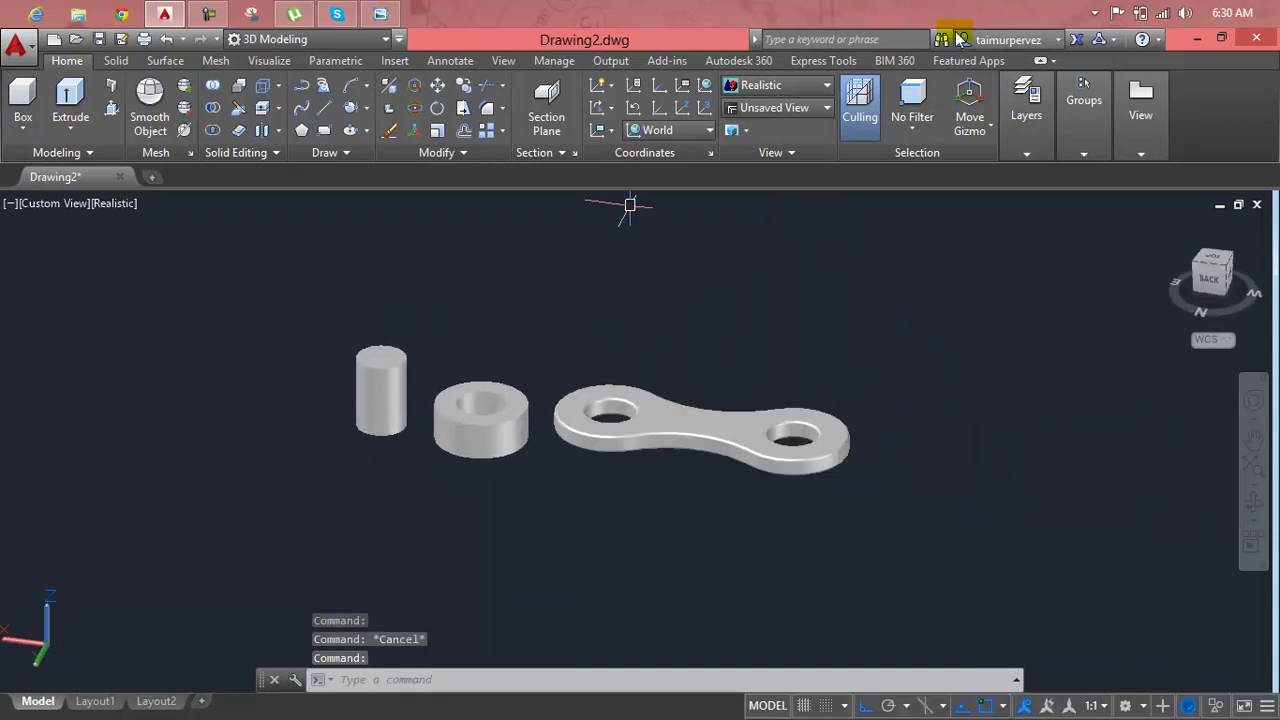
In the Layer Properties Manager, add new layers Layer1, Layer2 and Layer3, leaving Layer1's colour unchanged
{"action": "left_click", "coordinate": [1015, 118]}
{"action": "left_click", "coordinate": [1025, 190]}
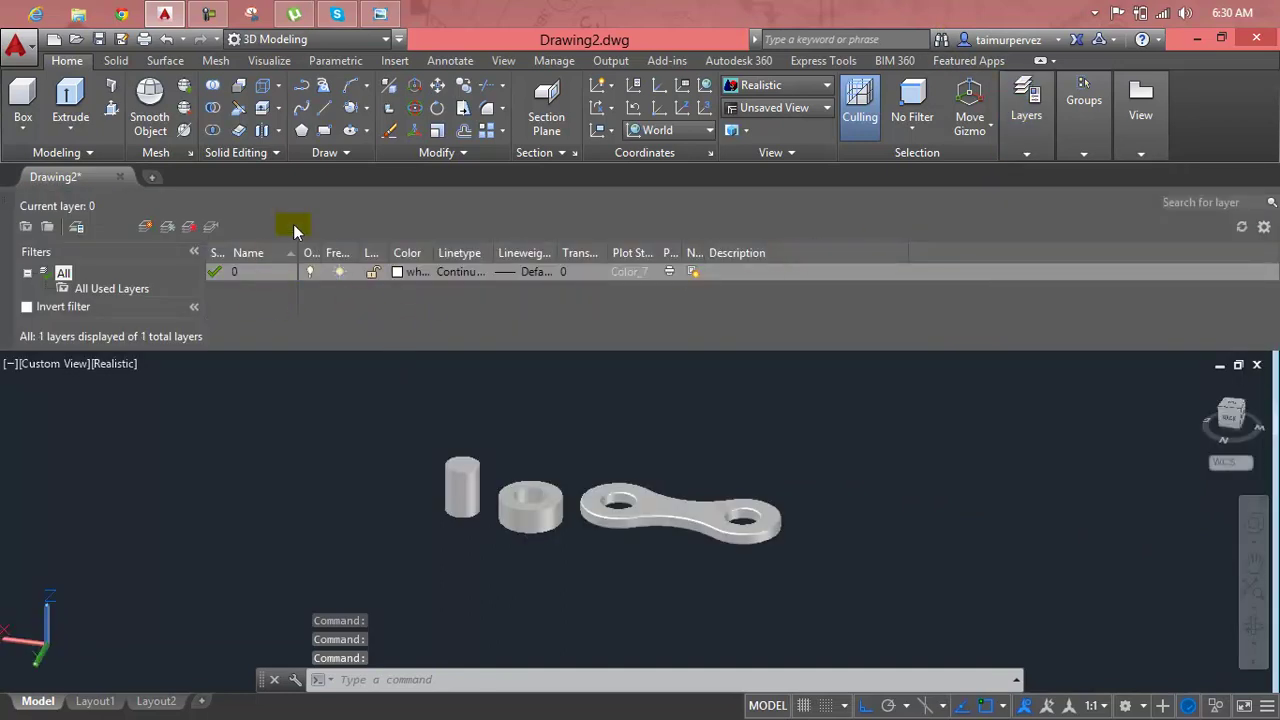
{"action": "left_click", "coordinate": [1052, 192]}
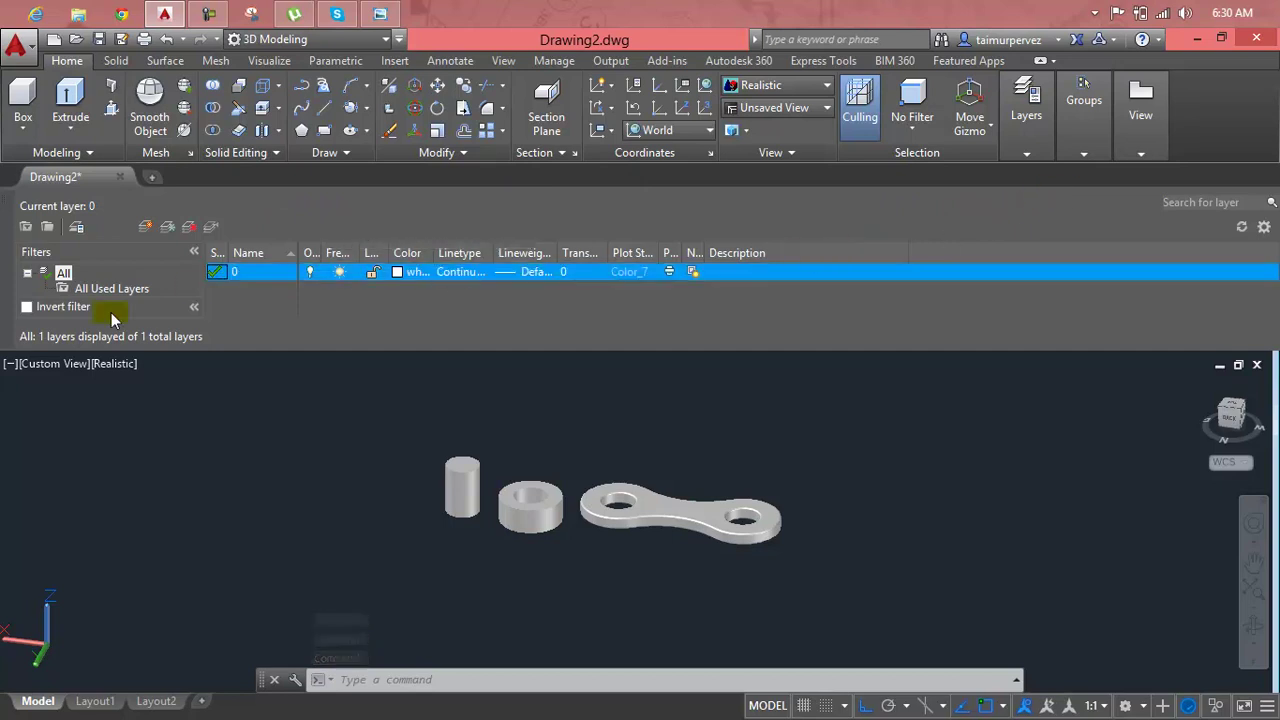
{"action": "left_click", "coordinate": [145, 228]}
{"action": "left_click", "coordinate": [145, 228]}
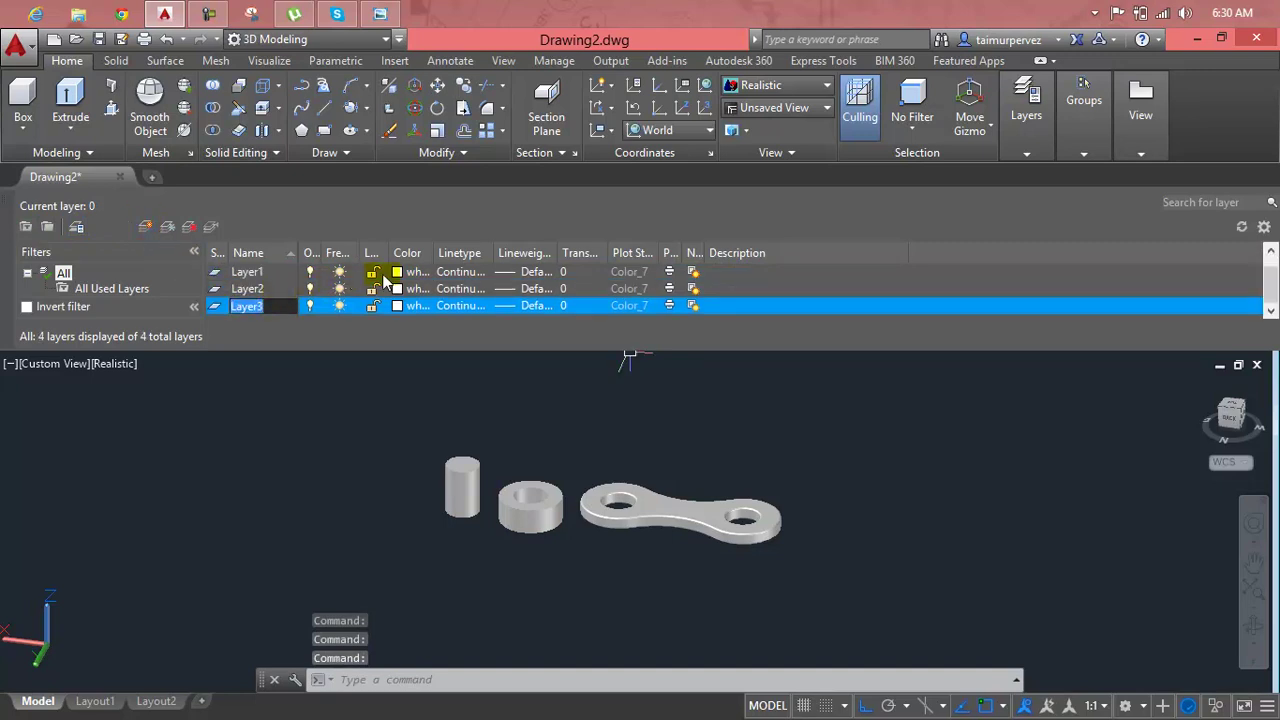
{"action": "left_click", "coordinate": [397, 272]}
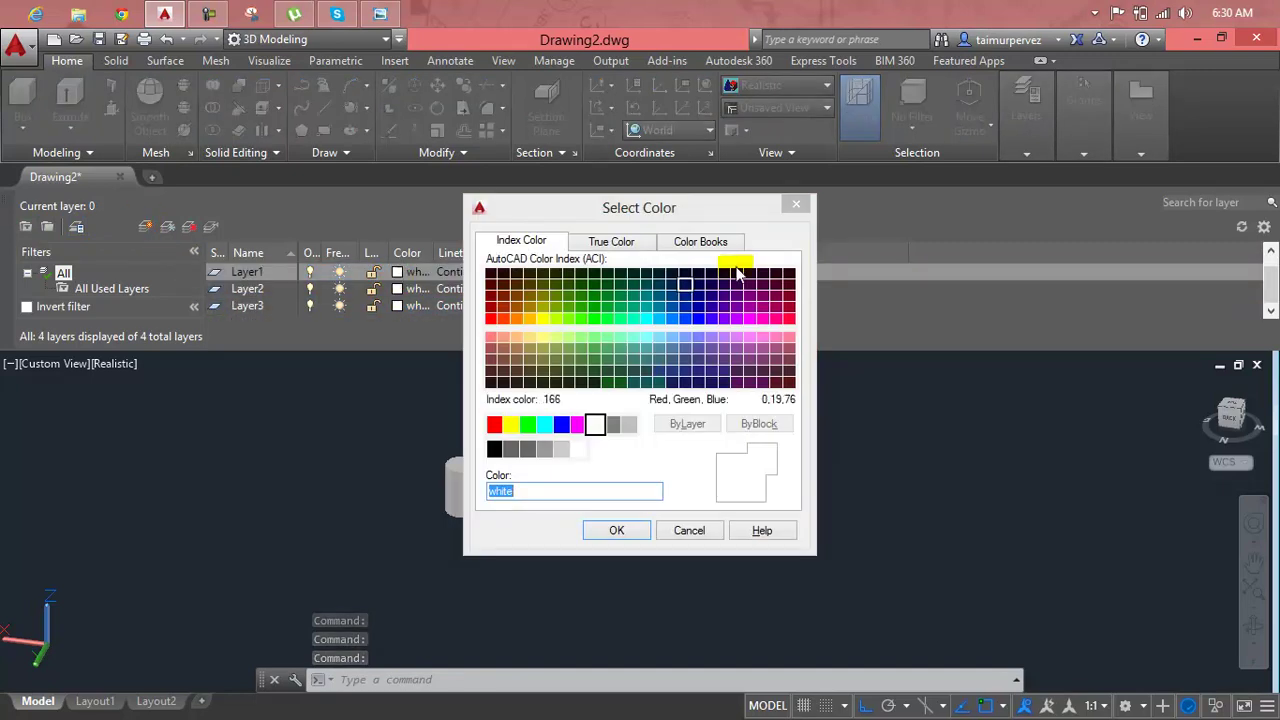
{"action": "left_click", "coordinate": [796, 208]}
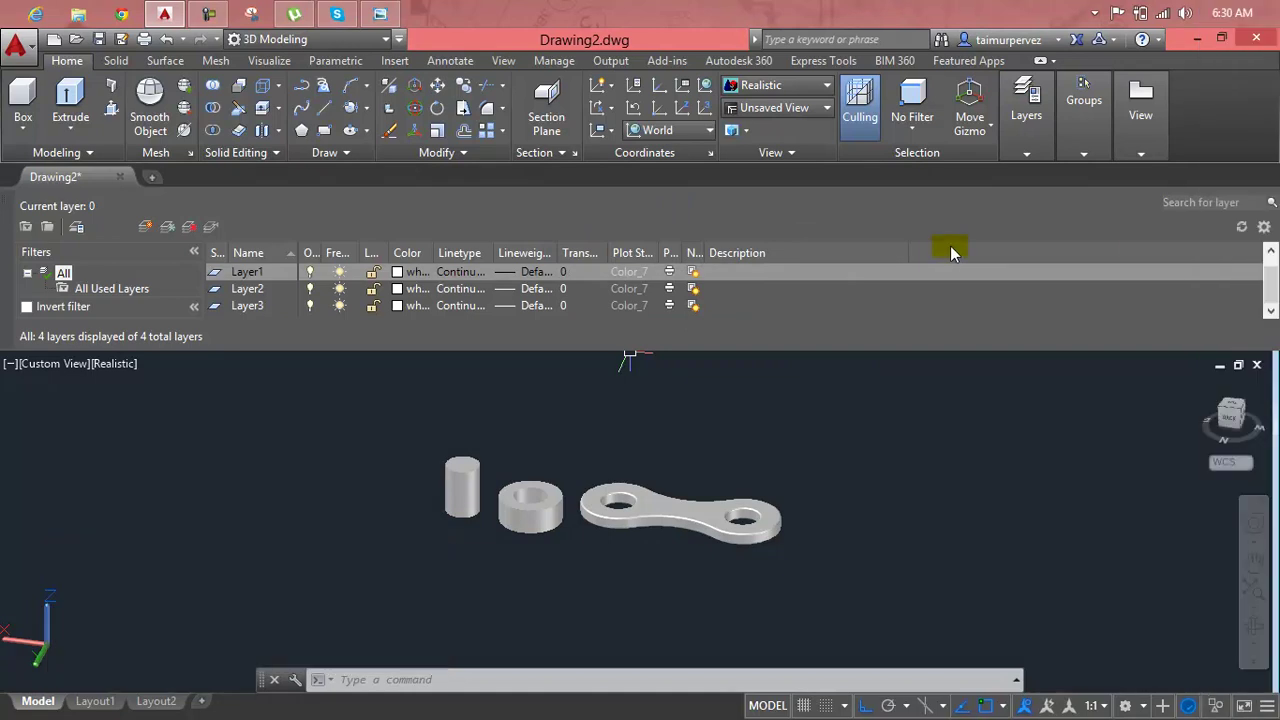
Set Layer2's colour to green
{"action": "left_click", "coordinate": [1271, 250]}
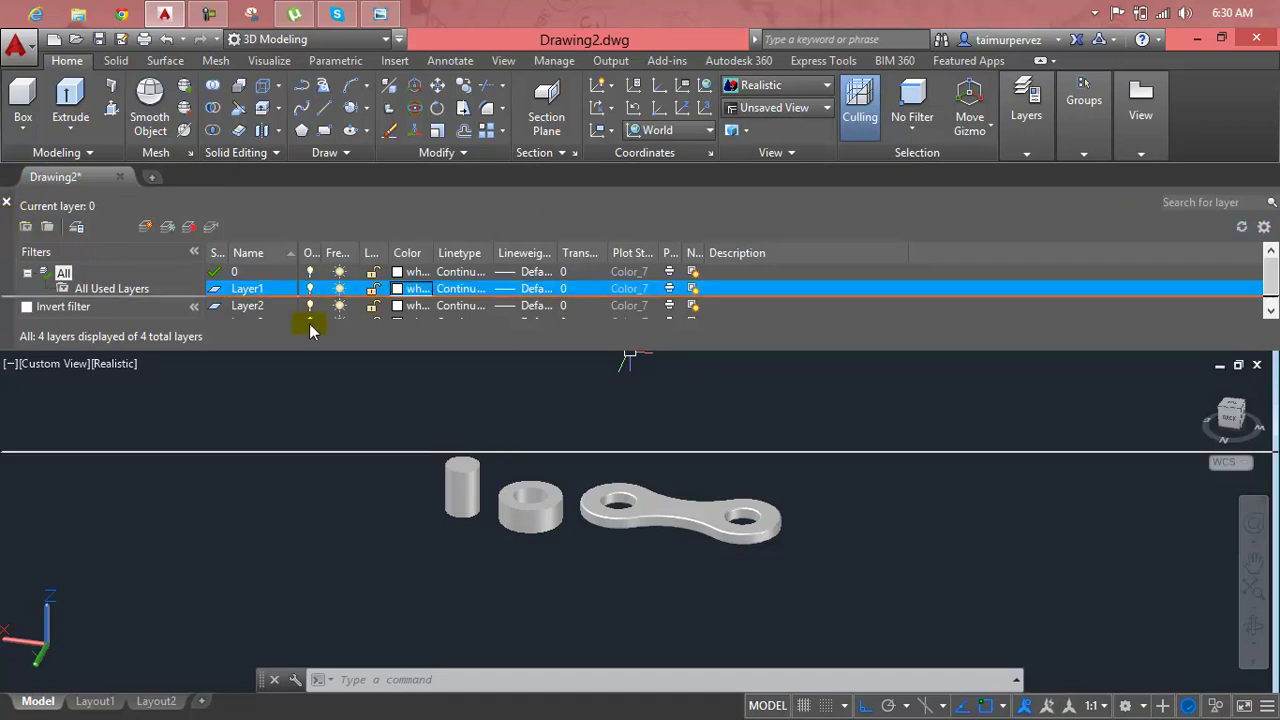
{"action": "left_click_drag", "start_coordinate": [8, 254], "coordinate": [507, 203]}
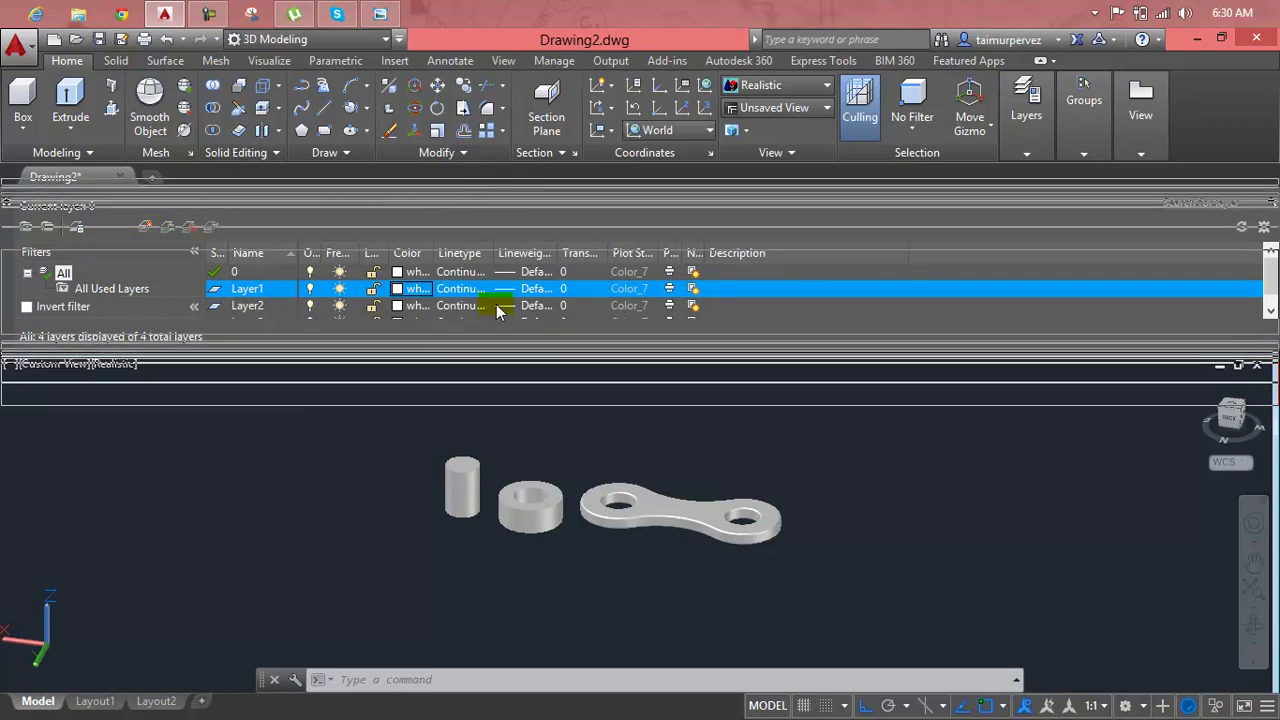
{"action": "left_click_drag", "start_coordinate": [507, 203], "coordinate": [496, 306]}
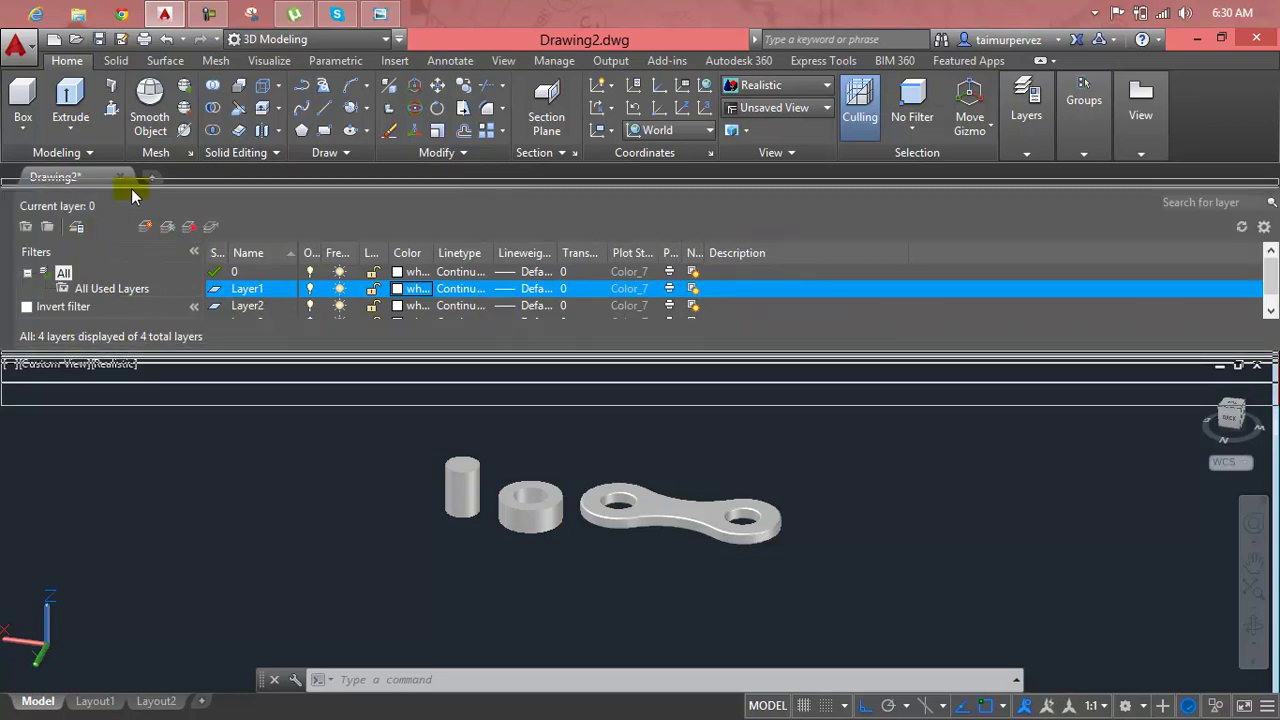
{"action": "left_click", "coordinate": [238, 168]}
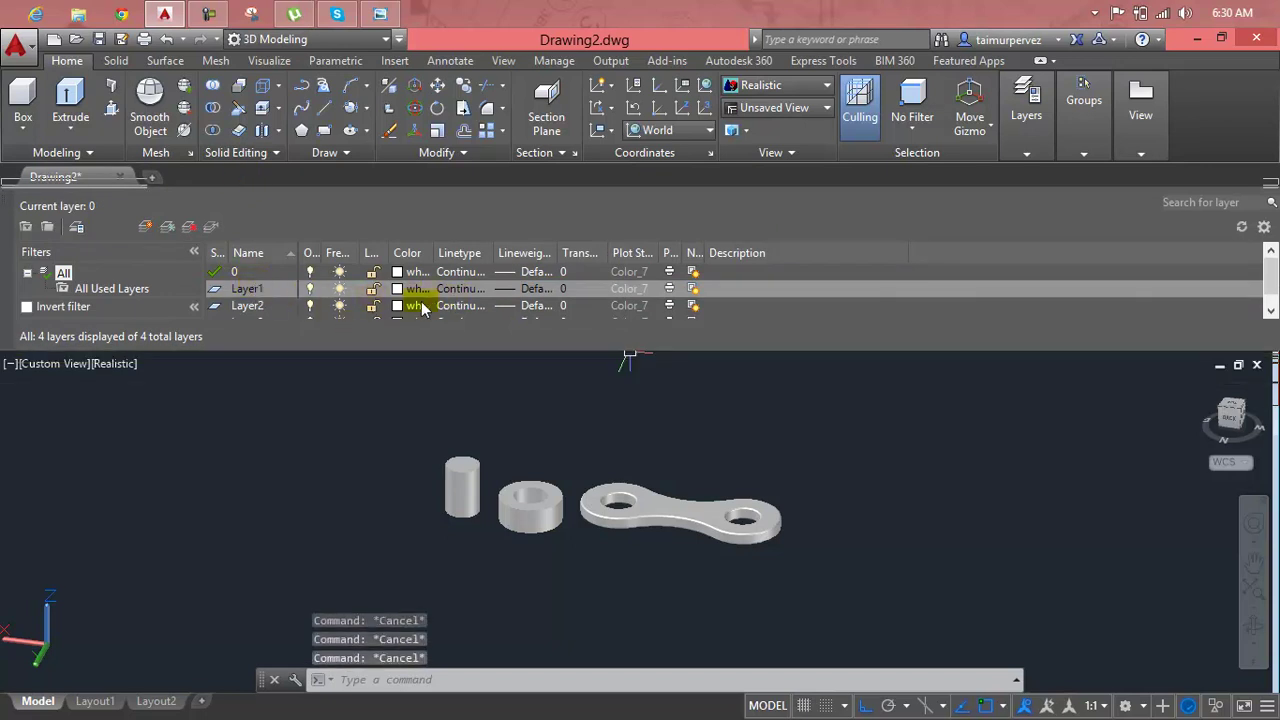
{"action": "left_click", "coordinate": [398, 306]}
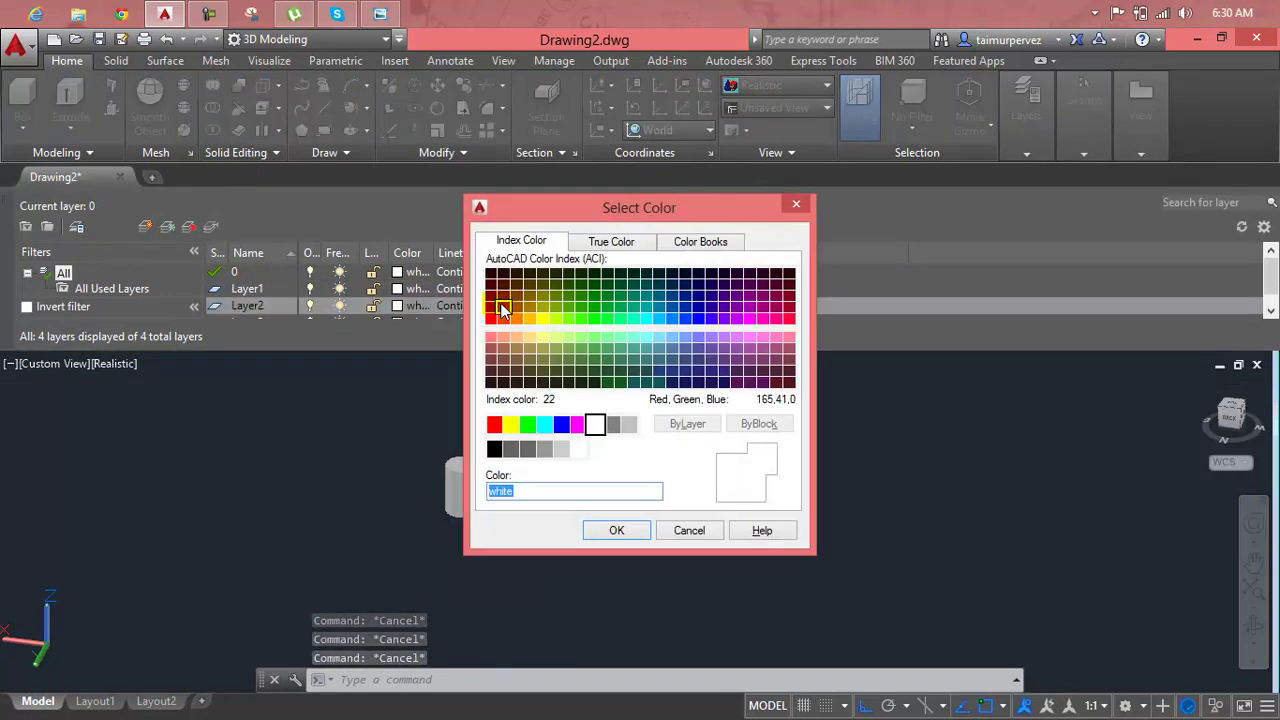
{"action": "left_click", "coordinate": [527, 424]}
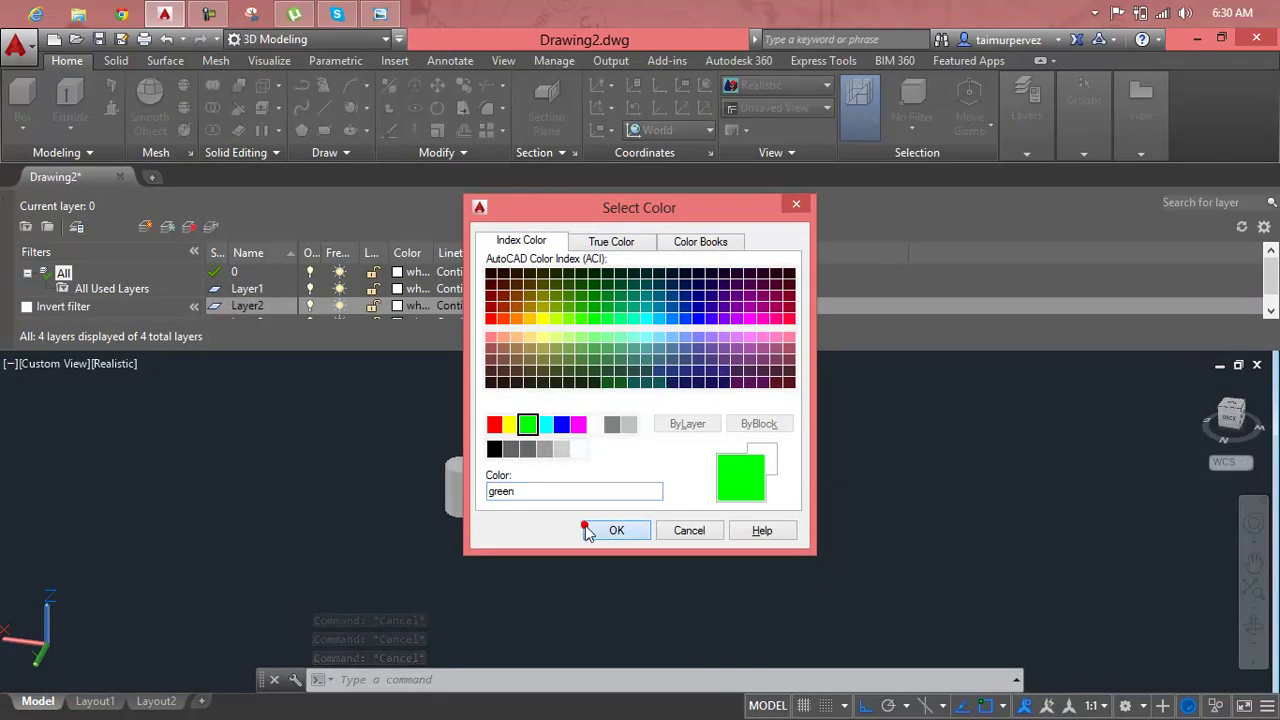
{"action": "left_click", "coordinate": [614, 530]}
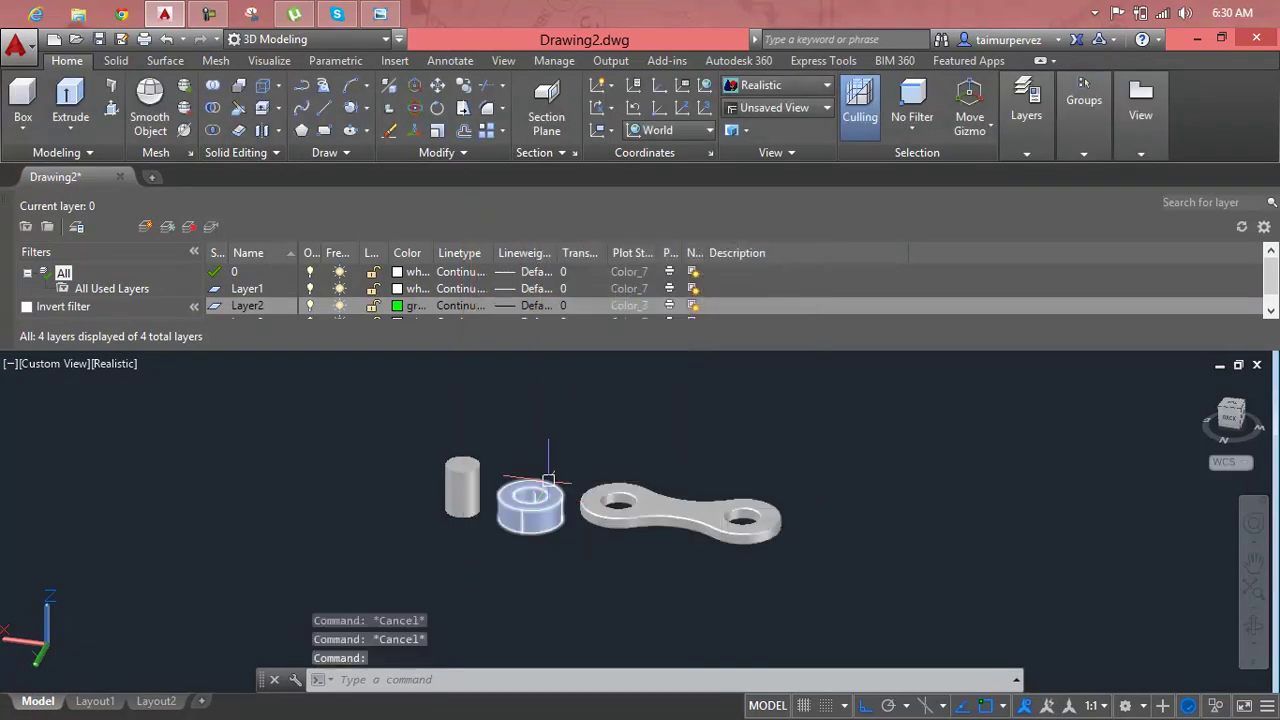
{"action": "left_click", "coordinate": [506, 310]}
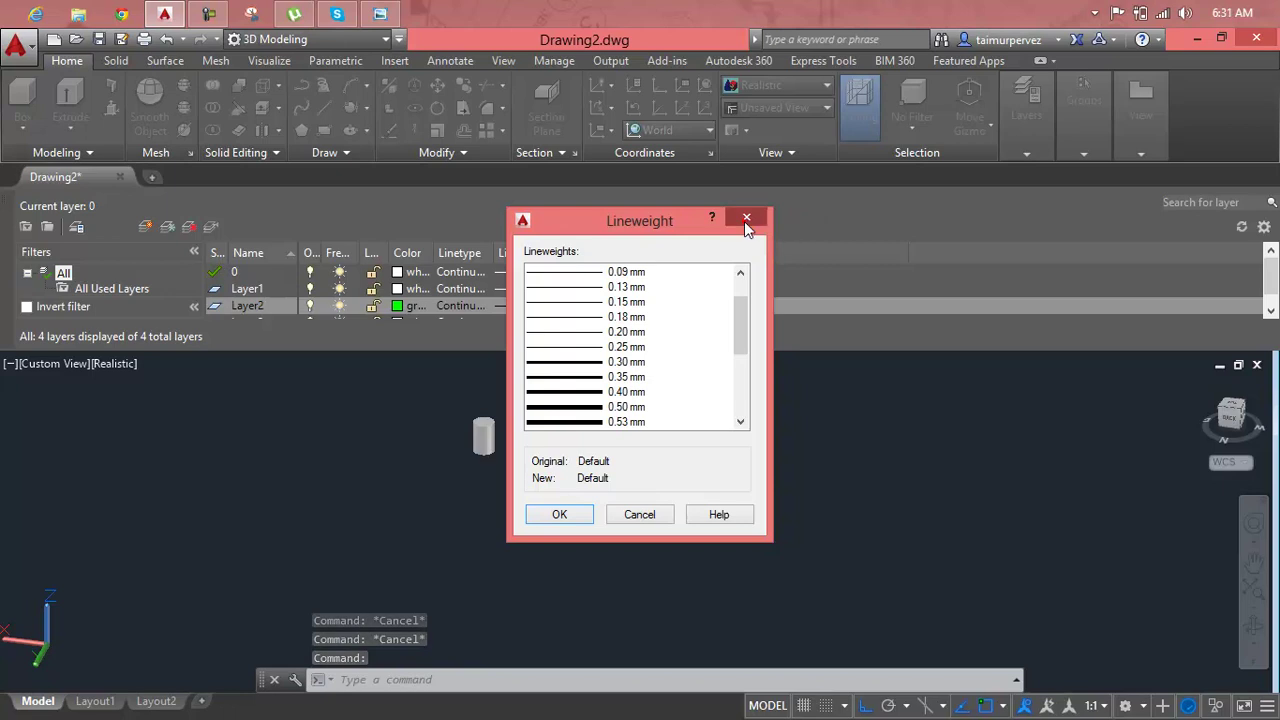
{"action": "left_click", "coordinate": [745, 219]}
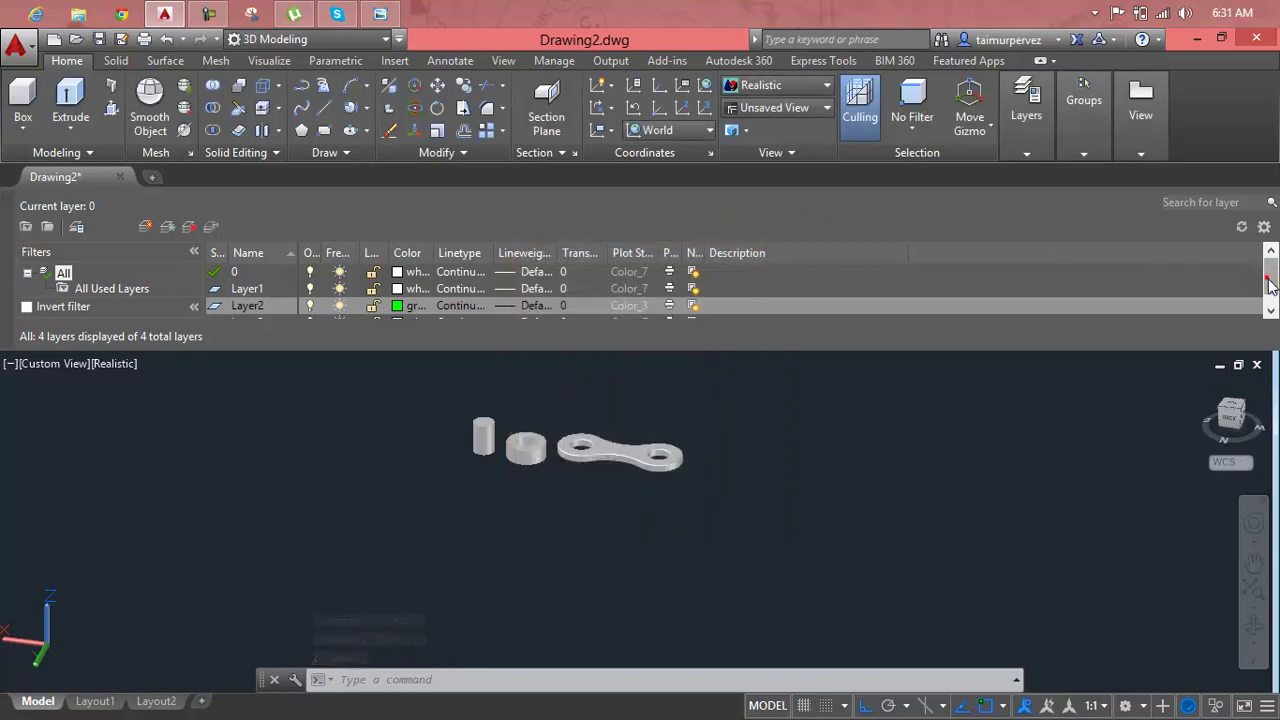
Set Layer3's colour to yellow
{"action": "scroll", "coordinate": [1262, 284], "scroll_direction": "down", "scroll_amount": 1}
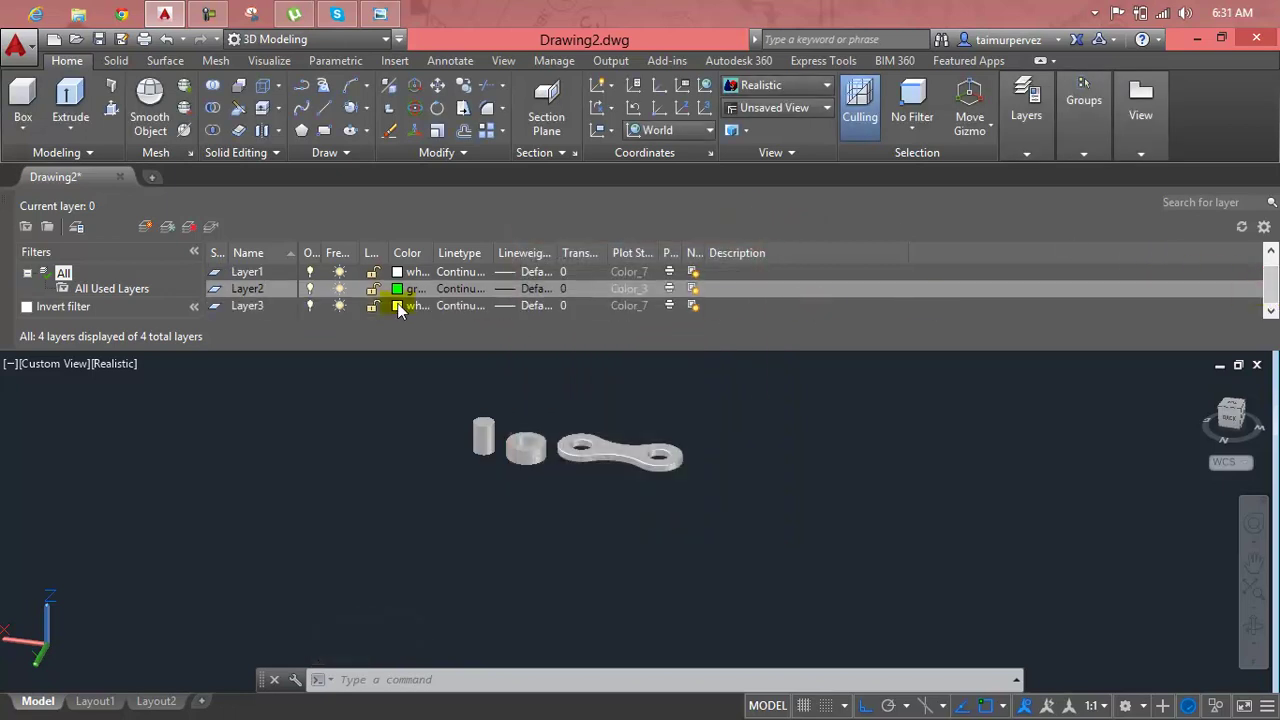
{"action": "left_click", "coordinate": [398, 305]}
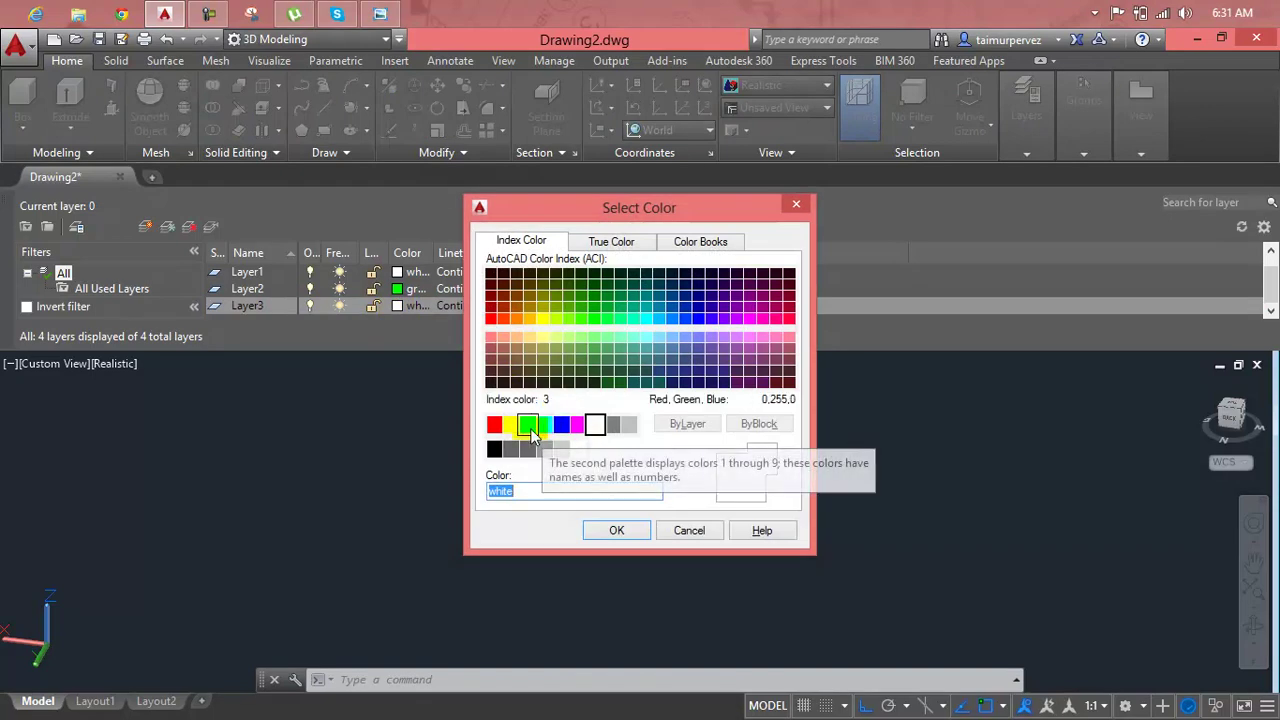
{"action": "left_click", "coordinate": [510, 425]}
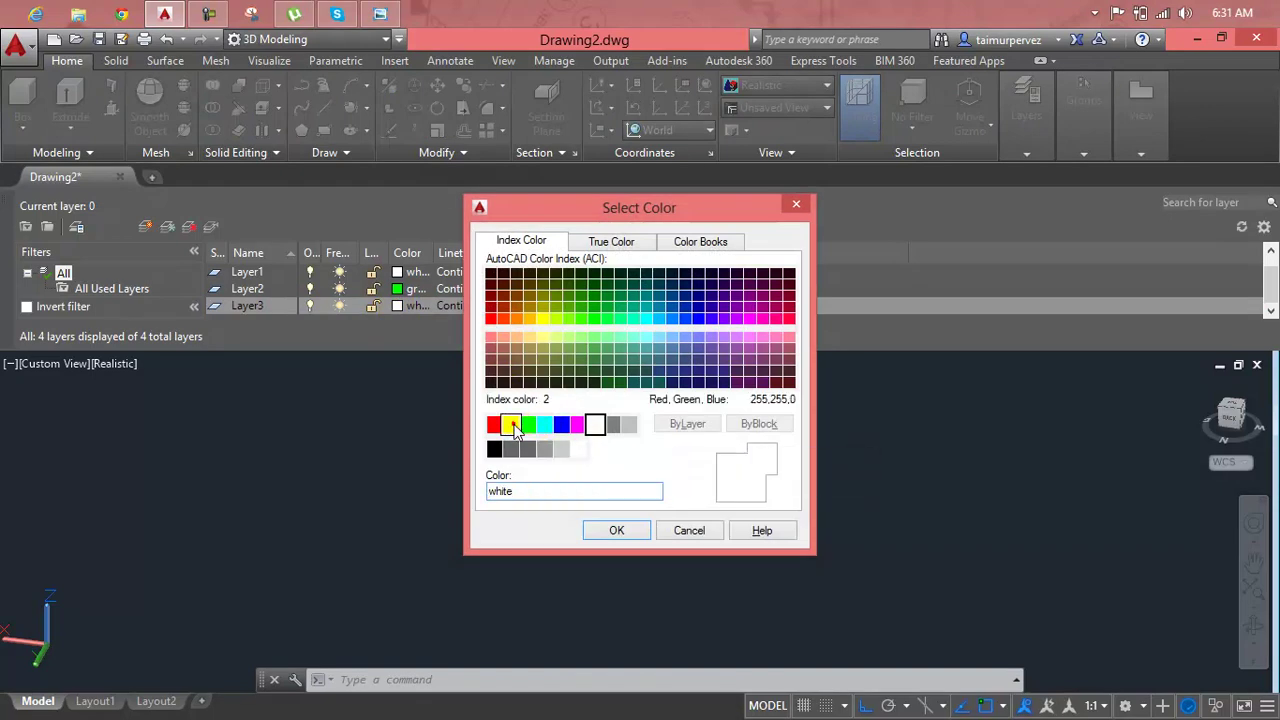
{"action": "left_click", "coordinate": [610, 530]}
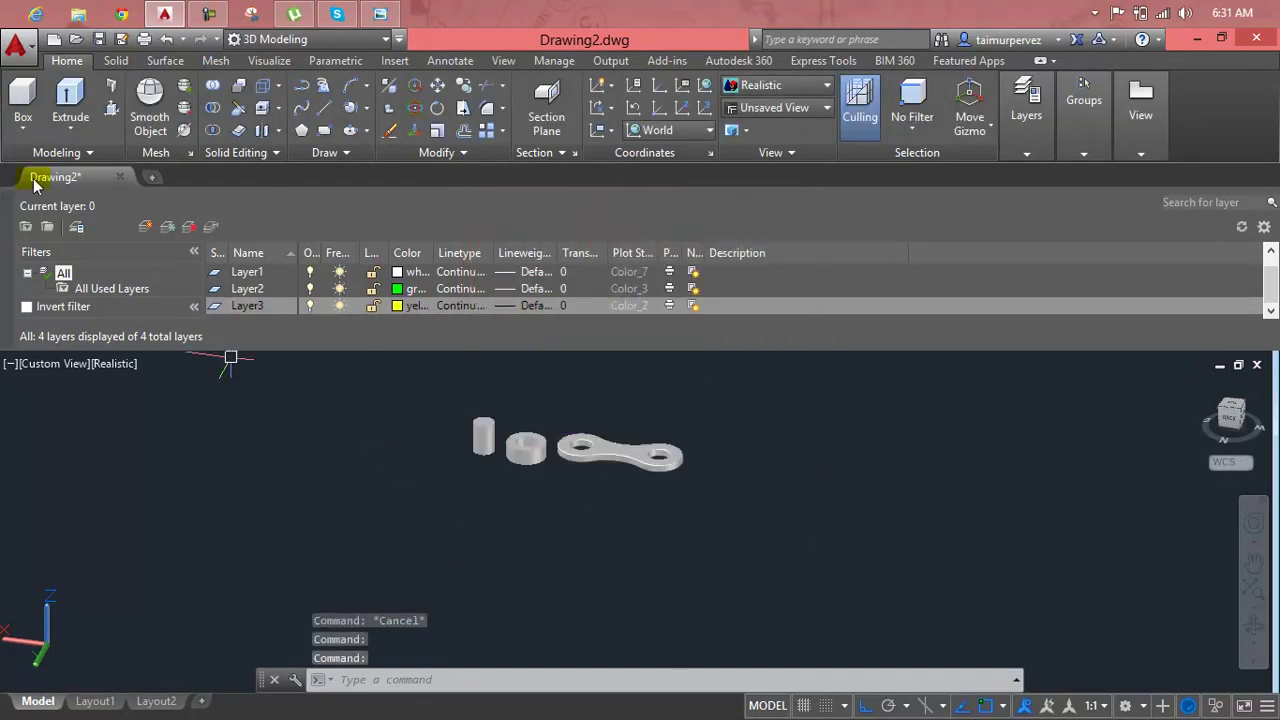
Close the layer manager and move the ring solid onto yellow Layer3
{"action": "left_click", "coordinate": [8, 205]}
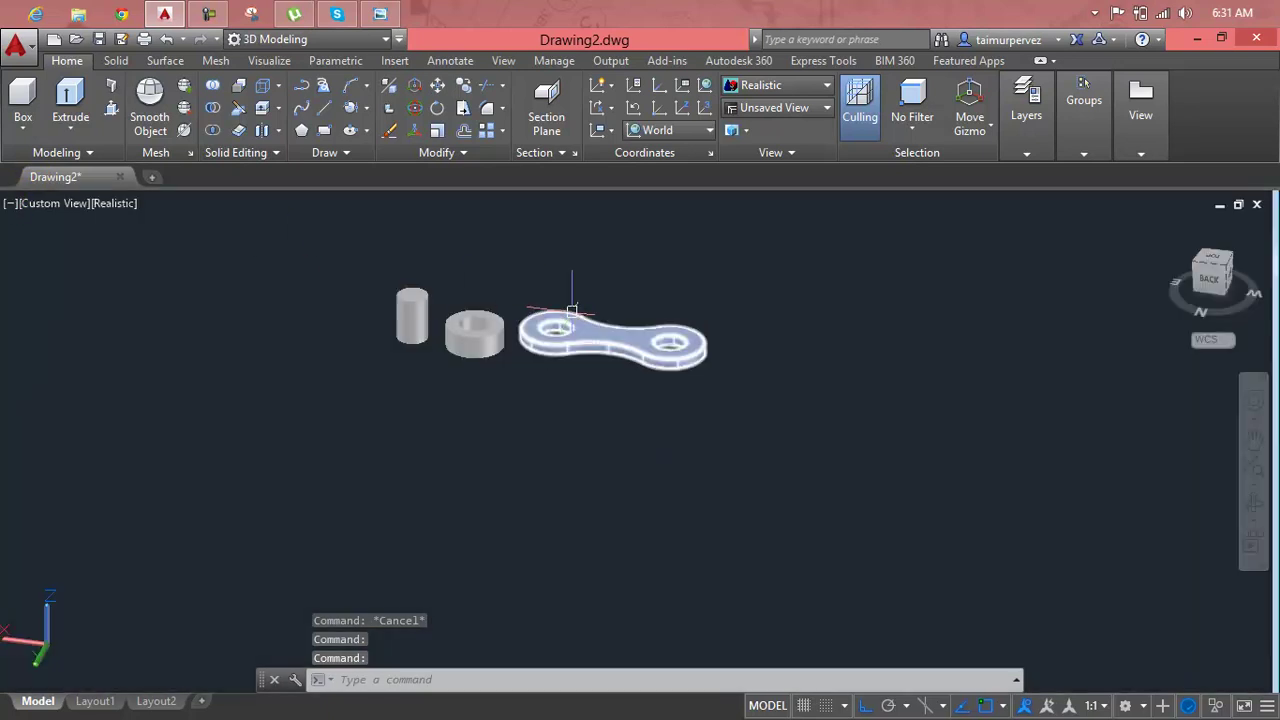
{"action": "left_click", "coordinate": [460, 338]}
{"action": "left_click", "coordinate": [1026, 153]}
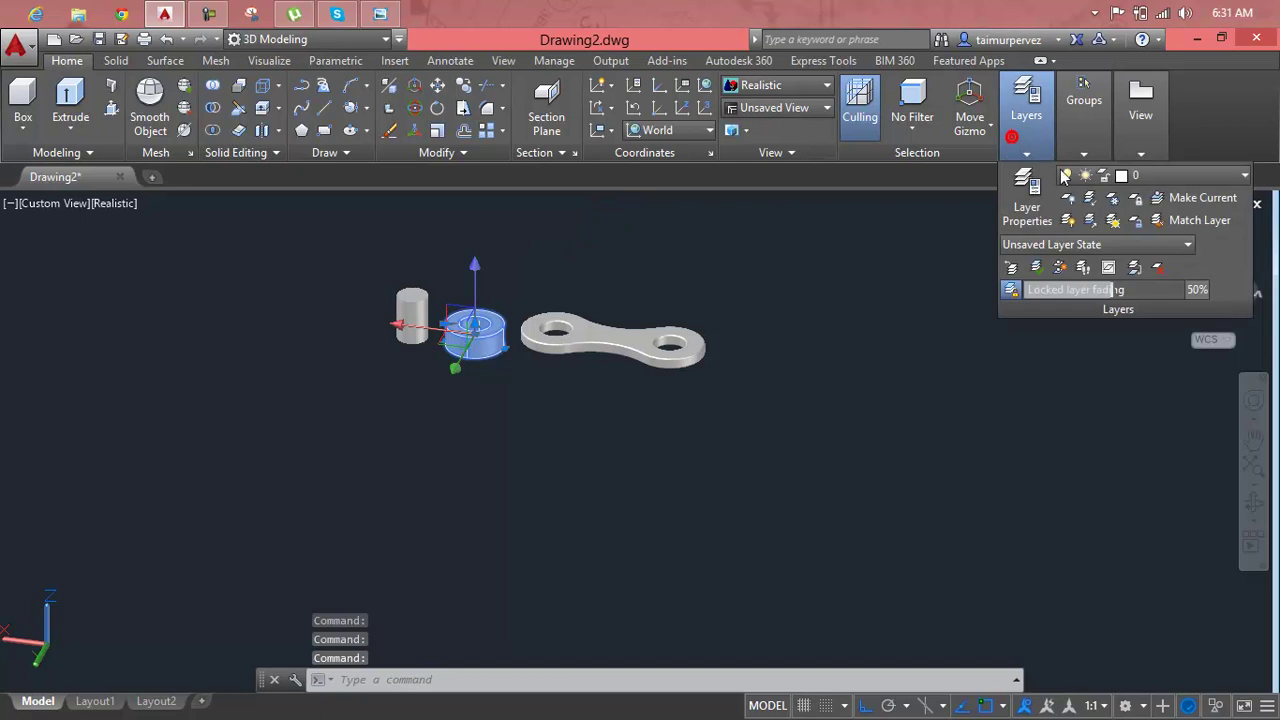
{"action": "left_click", "coordinate": [1168, 177]}
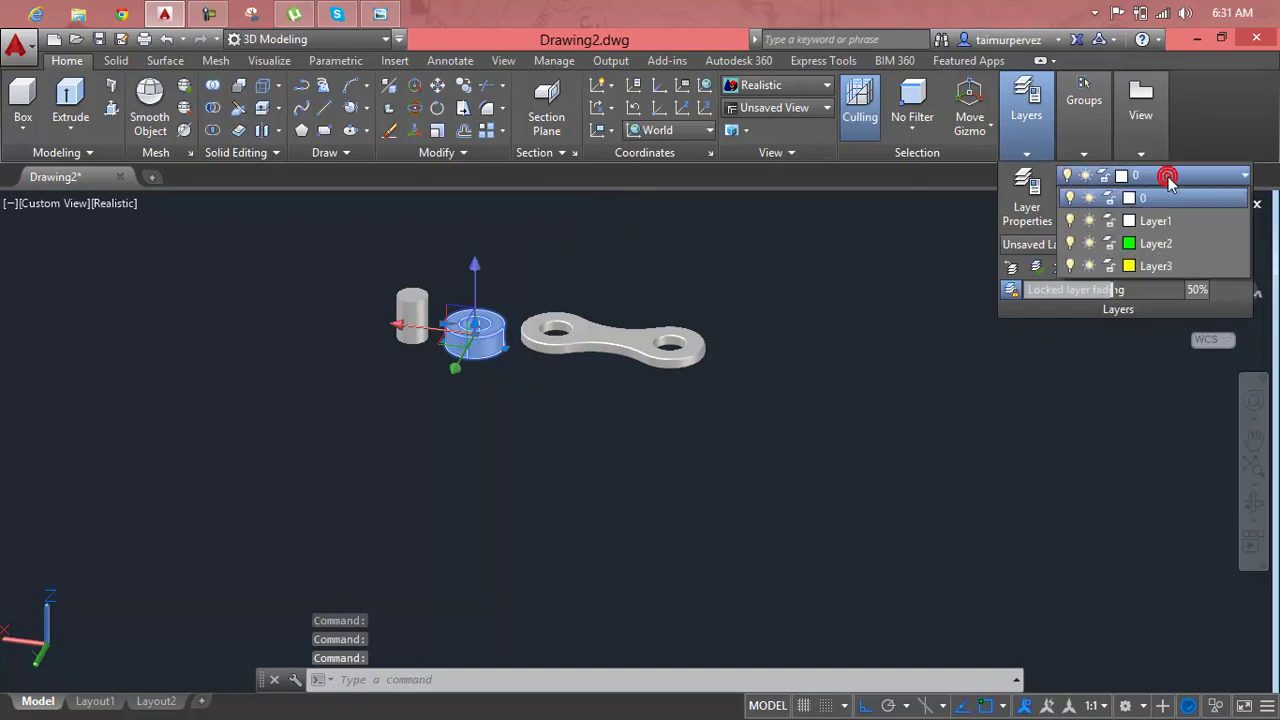
{"action": "left_click", "coordinate": [1147, 267]}
Assign the pin cylinder to green Layer2
{"action": "left_click", "coordinate": [415, 312]}
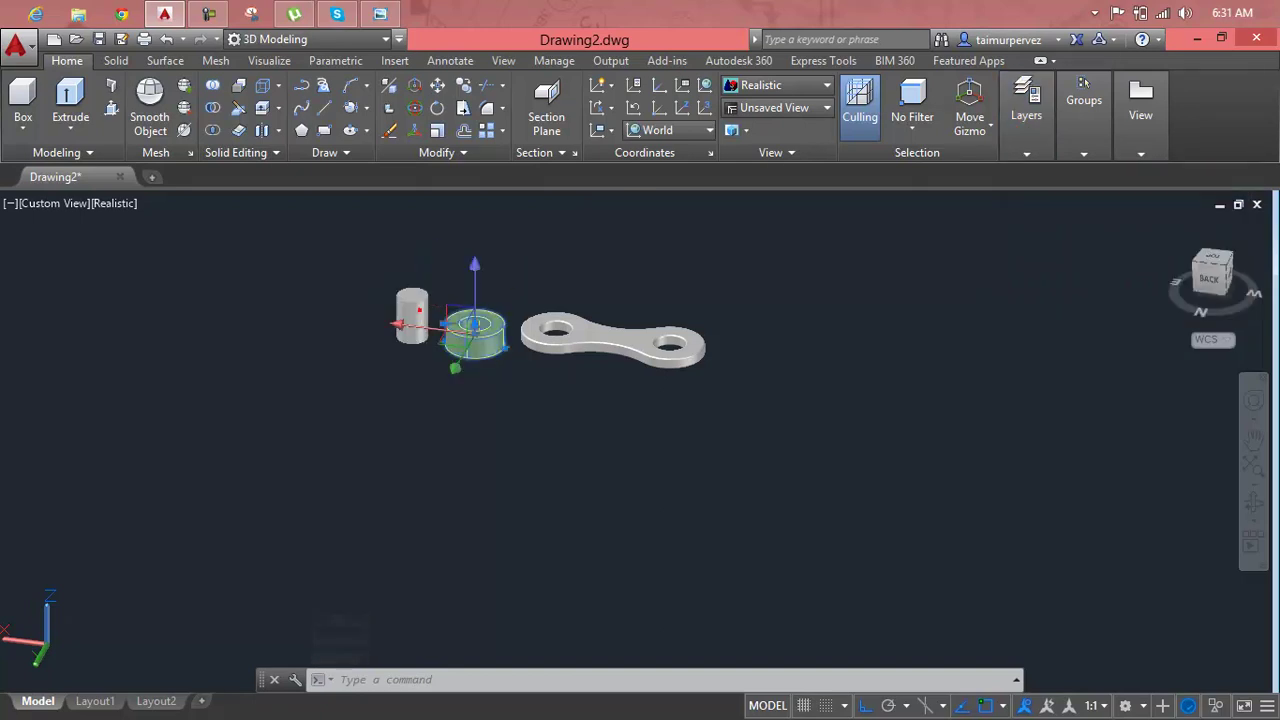
{"action": "key", "text": "Escape"}
{"action": "left_click", "coordinate": [412, 312]}
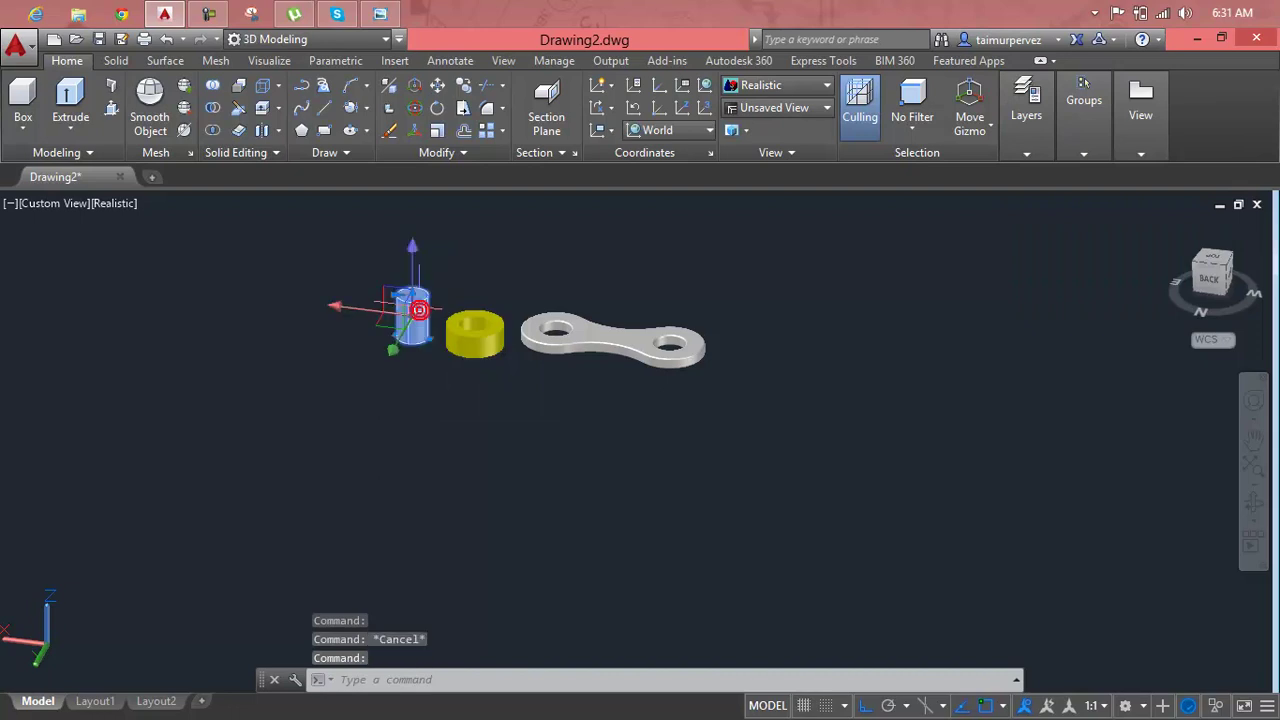
{"action": "left_click", "coordinate": [1040, 152]}
{"action": "left_click", "coordinate": [1147, 179]}
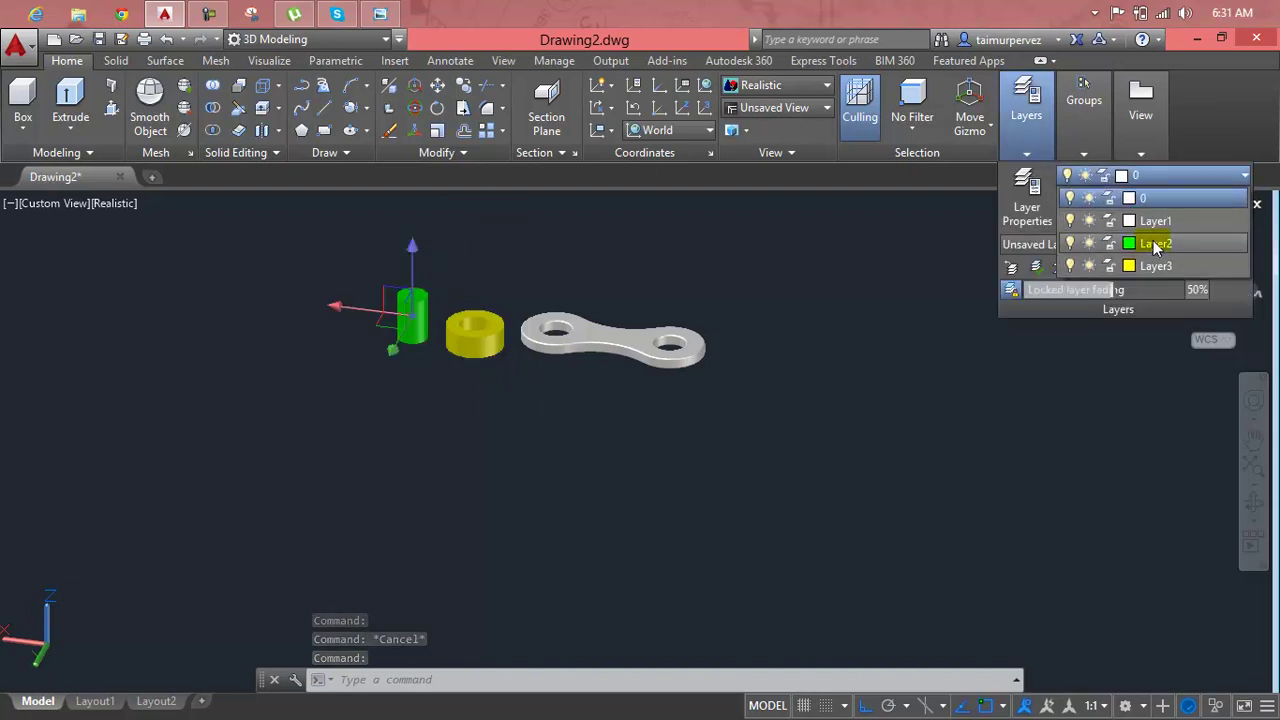
{"action": "left_click", "coordinate": [1157, 245]}
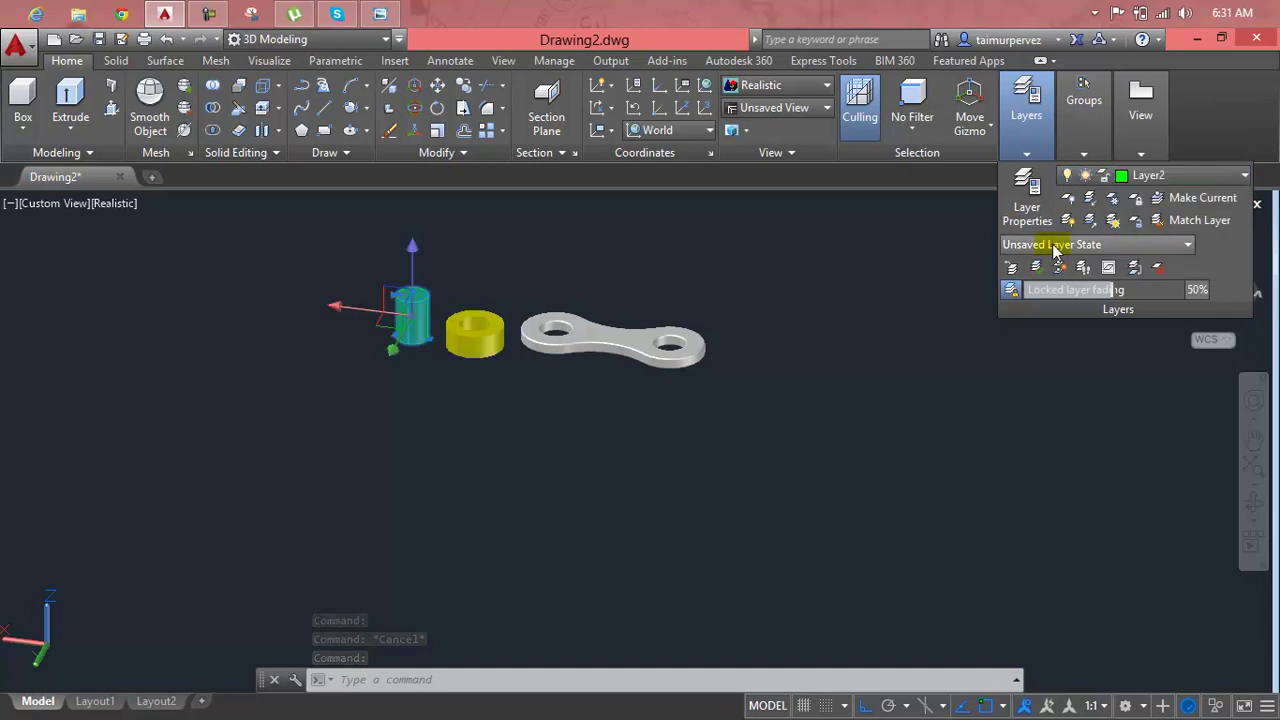
{"action": "key", "text": "Escape"}
{"action": "key", "text": "Escape"}
{"action": "key", "text": "Escape"}
Put the link plate on Layer1
{"action": "left_click", "coordinate": [683, 340]}
{"action": "mouse_move", "coordinate": [1084, 115]}
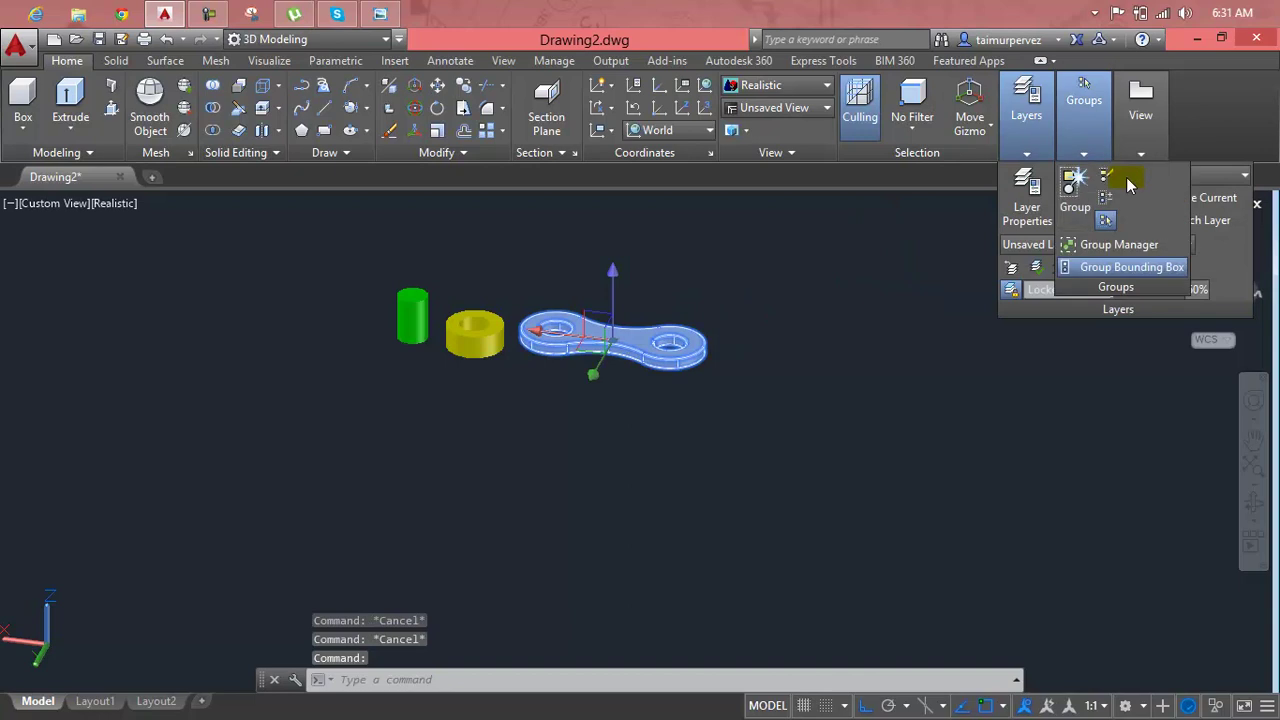
{"action": "left_click", "coordinate": [1205, 176]}
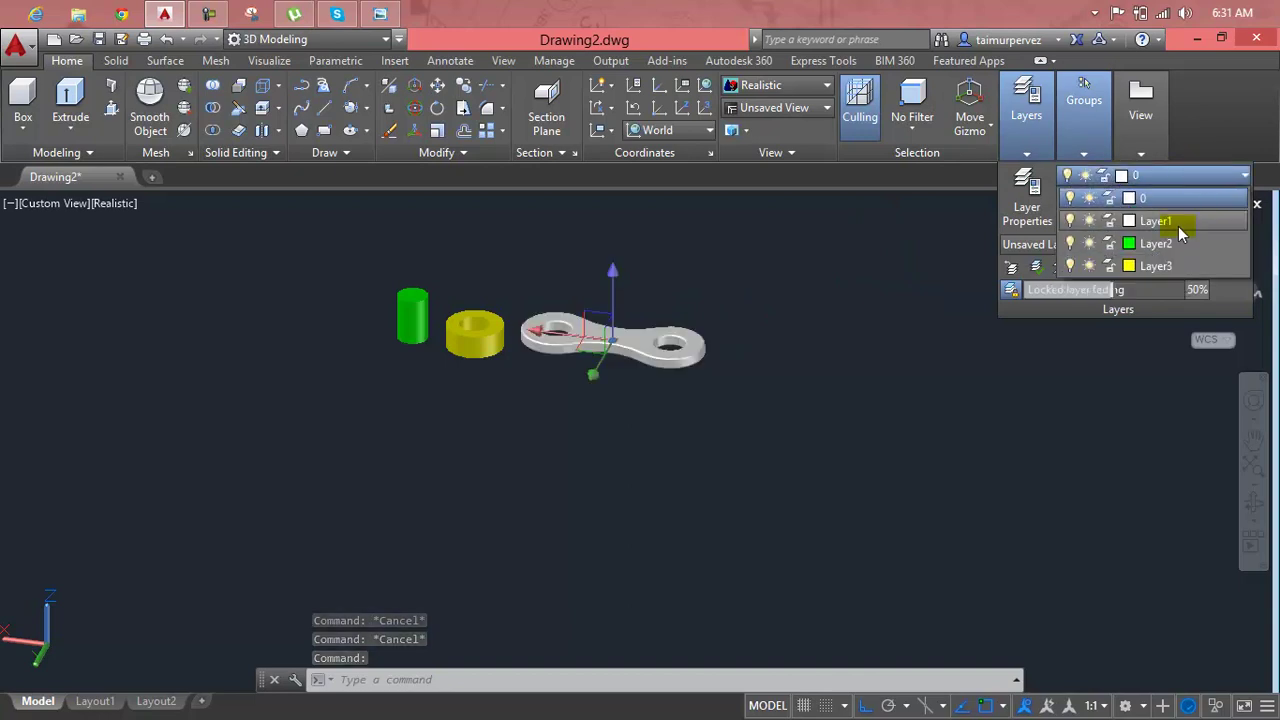
{"action": "left_click", "coordinate": [1180, 232]}
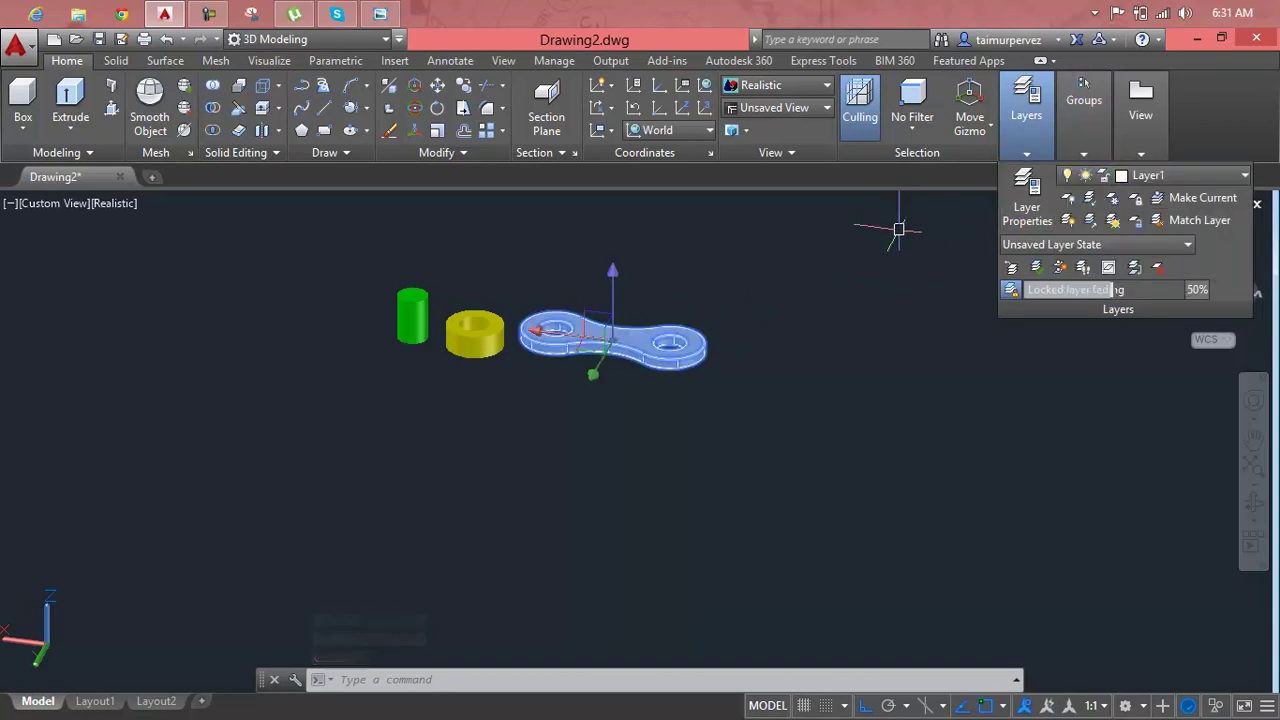
{"action": "key", "text": "Escape"}
{"action": "key", "text": "Escape"}
{"action": "scroll", "coordinate": [564, 307], "scroll_direction": "up", "scroll_amount": 2}
{"action": "scroll", "coordinate": [564, 307], "scroll_direction": "up", "scroll_amount": 3}
{"action": "scroll", "coordinate": [564, 307], "scroll_direction": "down", "scroll_amount": 2}
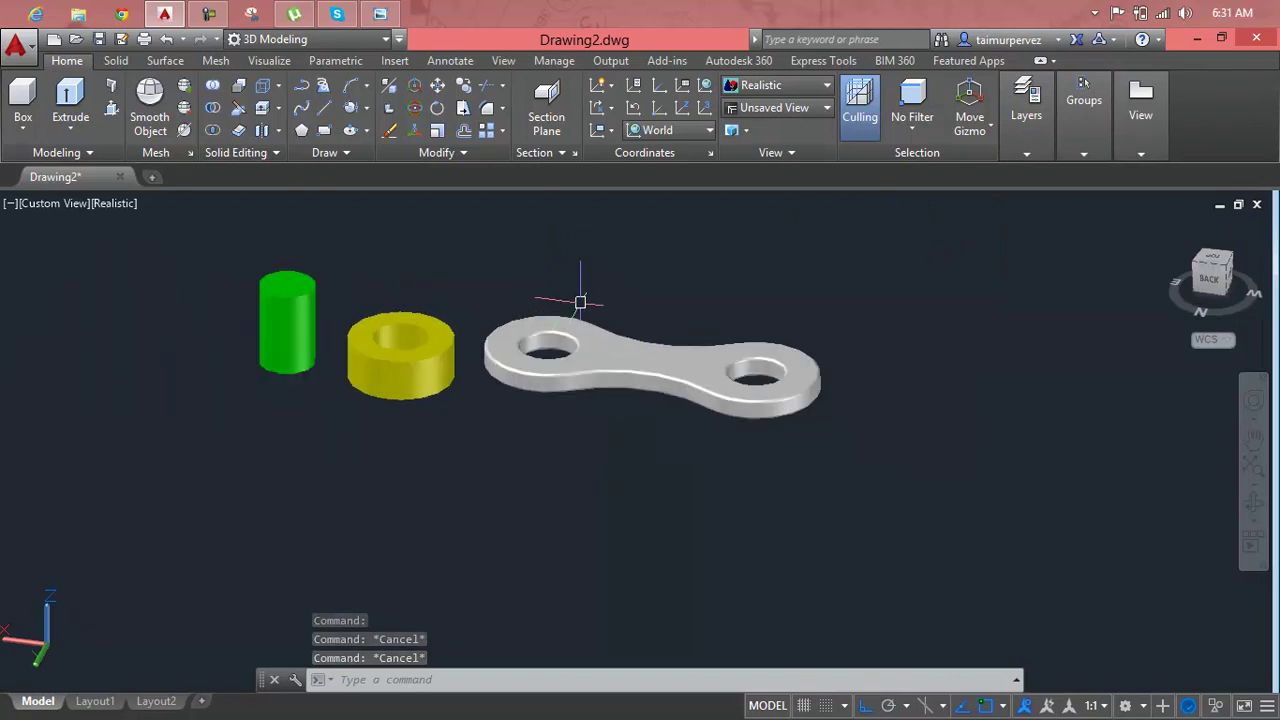